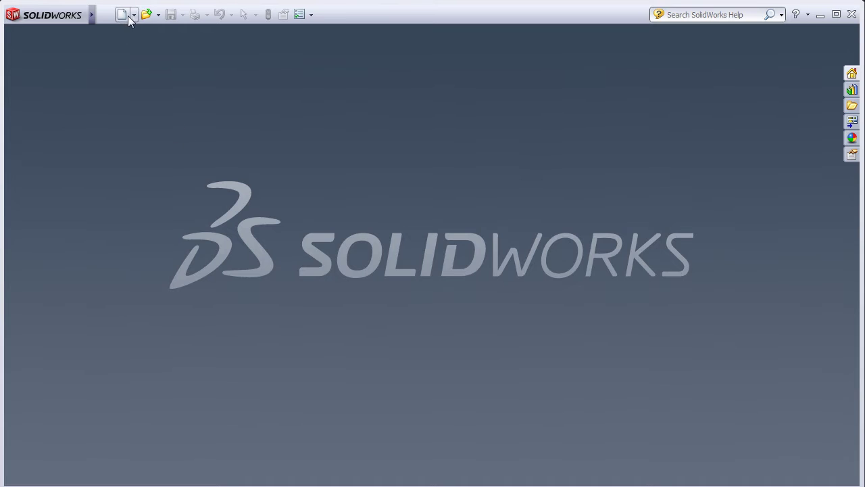
- Create a new drawing document
{"action": "left_click", "coordinate": [121, 14]}
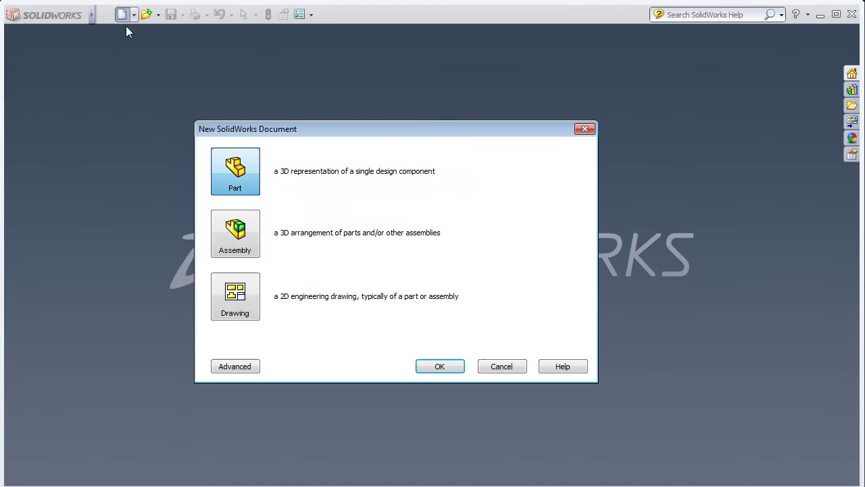
{"action": "left_click", "coordinate": [238, 312]}
{"action": "left_click", "coordinate": [439, 366]}
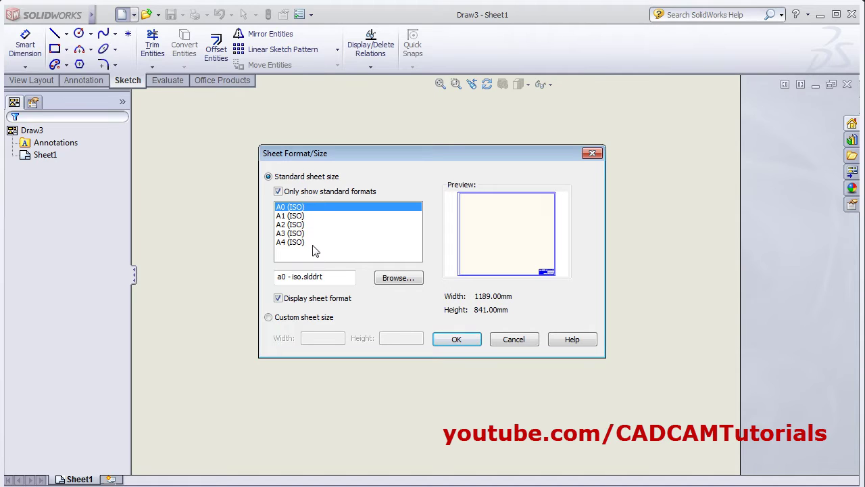
- Review the non-standard sheet formats, the available sheet format files and the custom sheet size option
{"action": "left_click", "coordinate": [278, 192]}
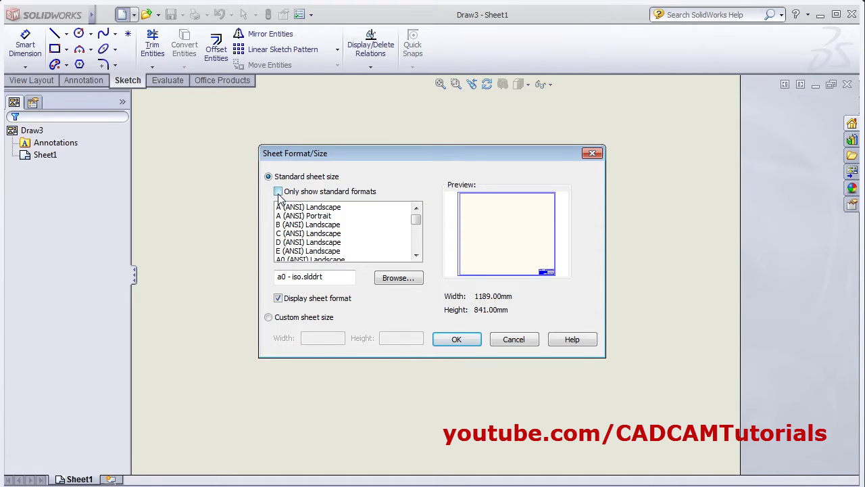
{"action": "mouse_move", "coordinate": [417, 226]}
{"action": "left_mouse_down"}
{"action": "mouse_move", "coordinate": [415, 254]}
{"action": "mouse_move", "coordinate": [416, 224]}
{"action": "left_mouse_up"}
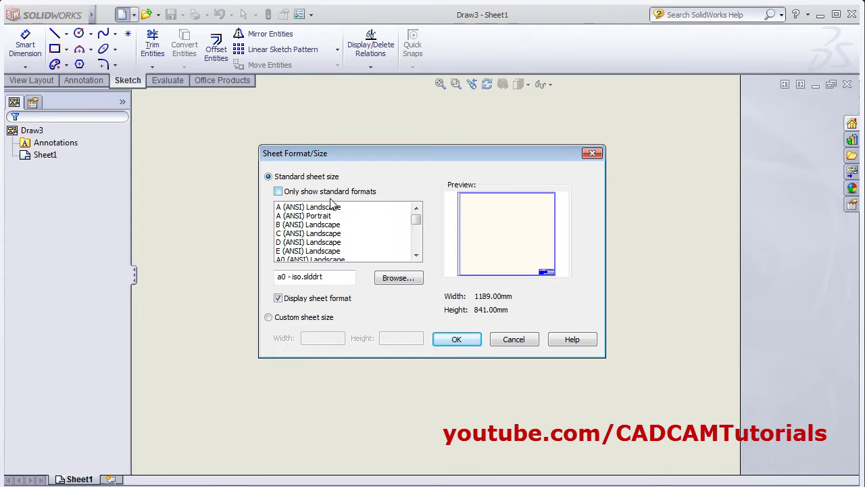
{"action": "left_click", "coordinate": [279, 192]}
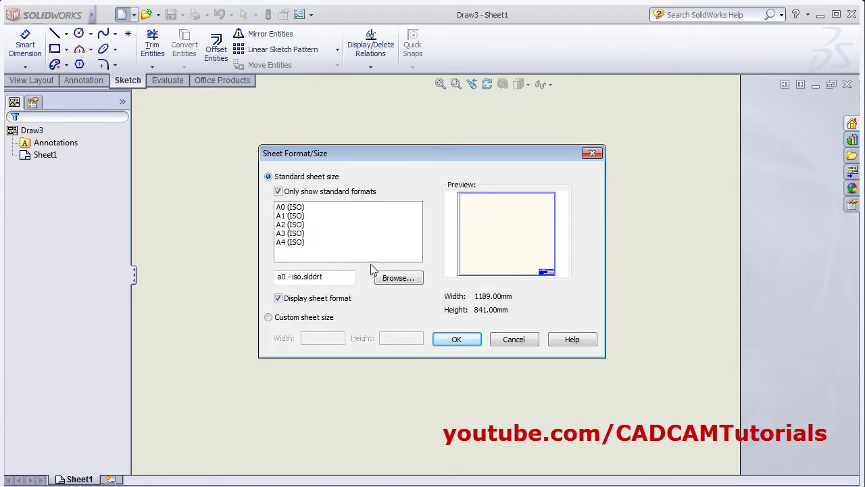
{"action": "left_click", "coordinate": [398, 278]}
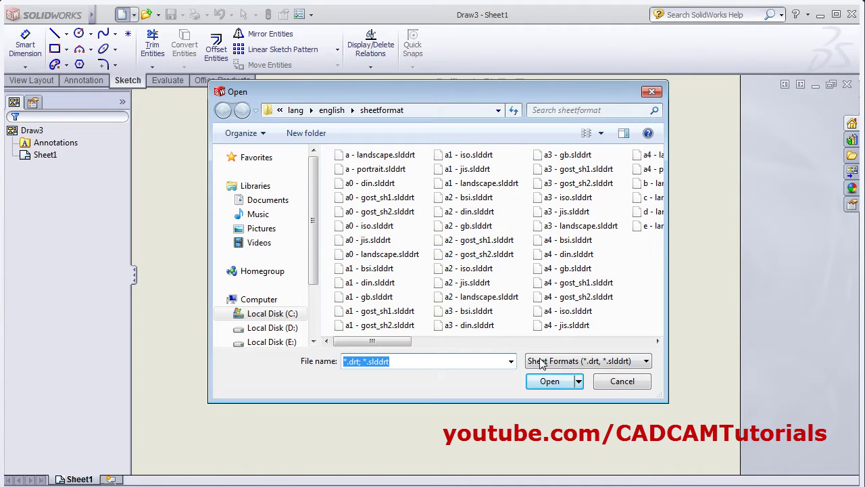
{"action": "left_click", "coordinate": [622, 381]}
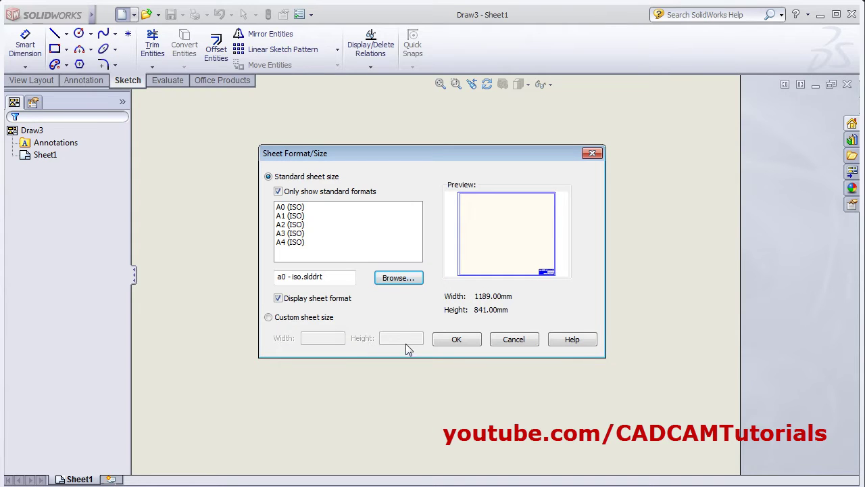
{"action": "left_click", "coordinate": [269, 317]}
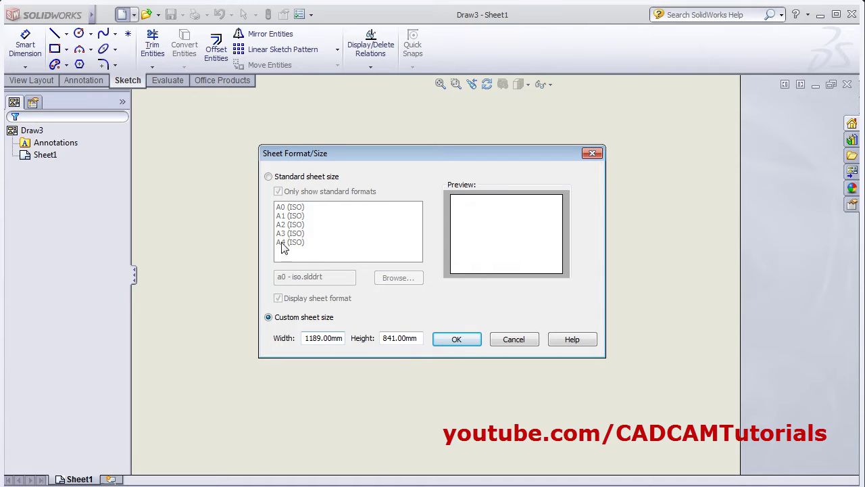
{"action": "left_click", "coordinate": [270, 177]}
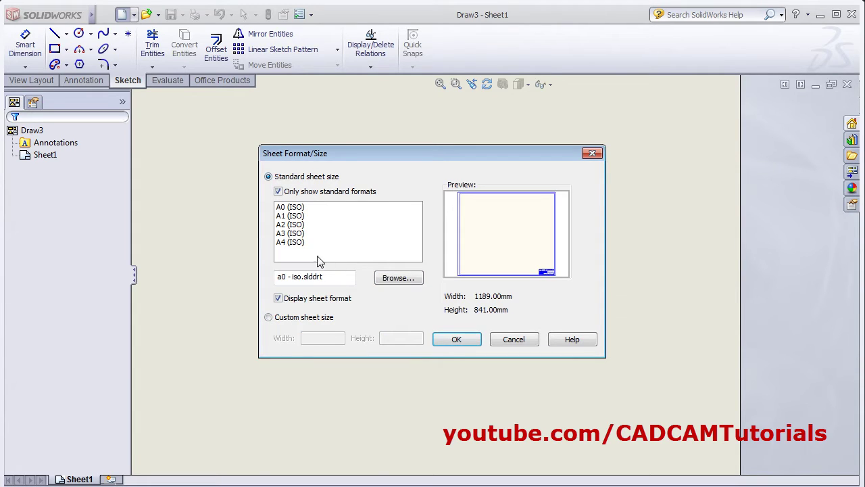
- Use the standard A3 (ISO) sheet size and load Part 421 as the model for the drawing views
{"action": "left_click", "coordinate": [293, 233]}
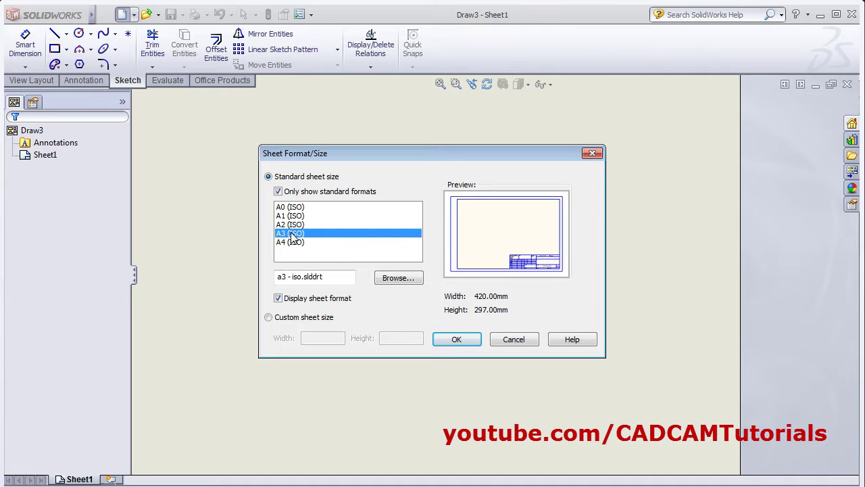
{"action": "left_click", "coordinate": [466, 339]}
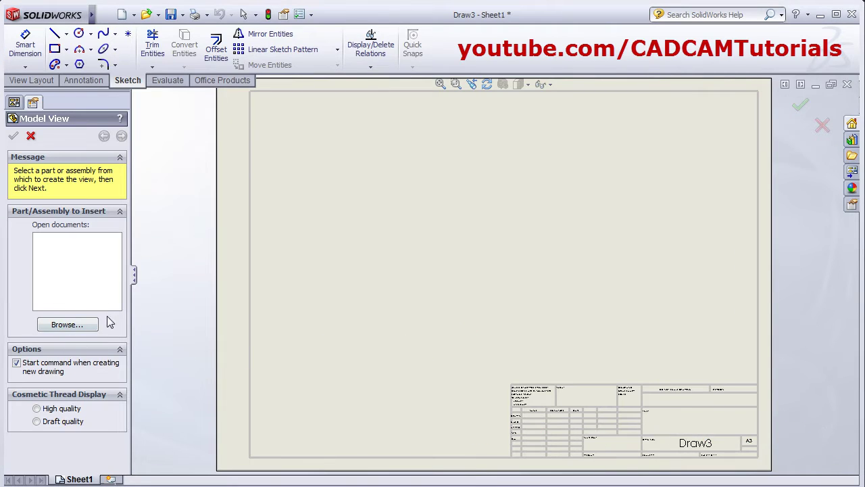
{"action": "left_click", "coordinate": [66, 325]}
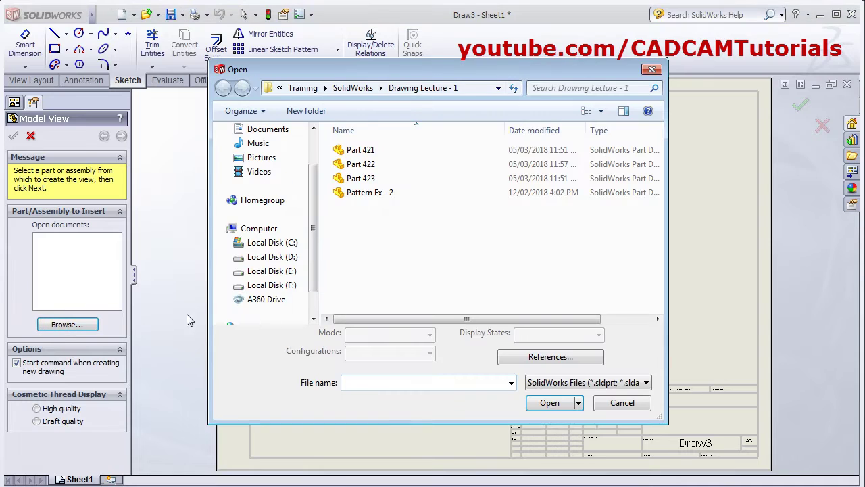
{"action": "left_click", "coordinate": [360, 152]}
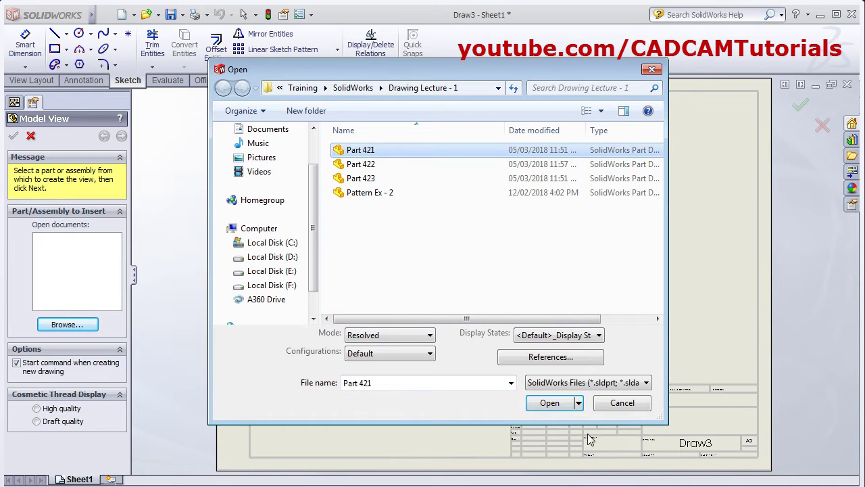
{"action": "left_click", "coordinate": [549, 403]}
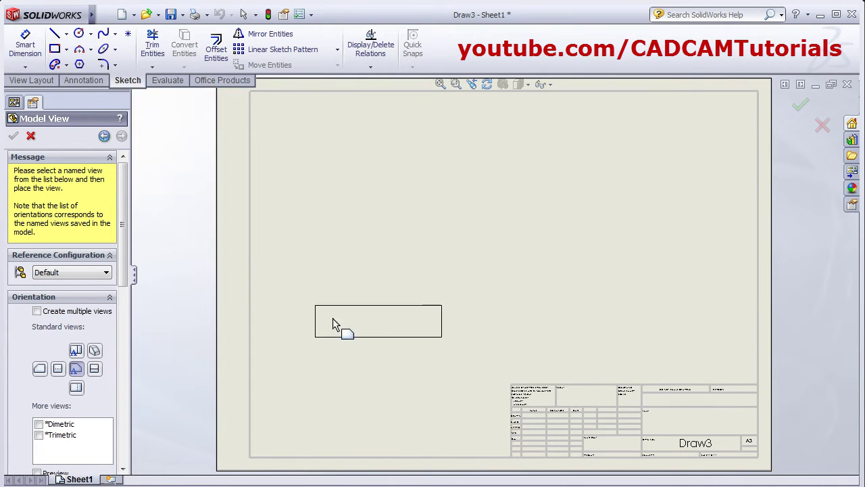
- Enable multiple view creation and choose the front, top, isometric and right views of the part
{"action": "scroll", "coordinate": [121, 264], "scroll_direction": "down", "scroll_amount": 3}
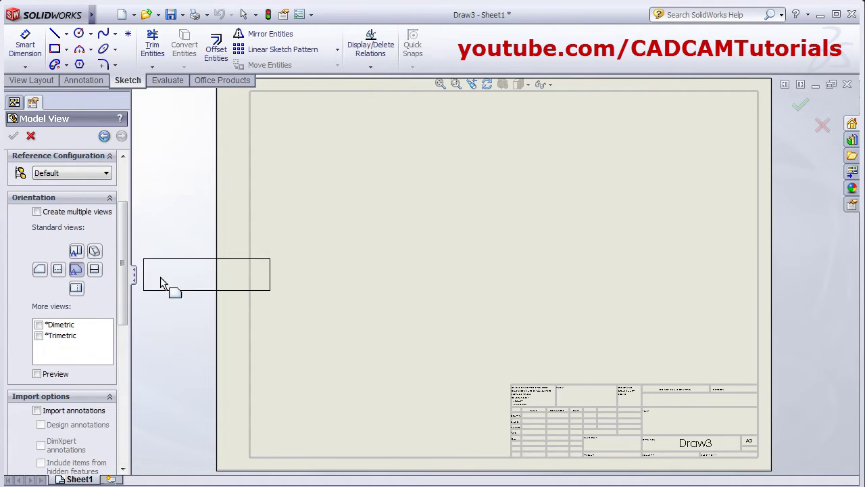
{"action": "left_click", "coordinate": [75, 270]}
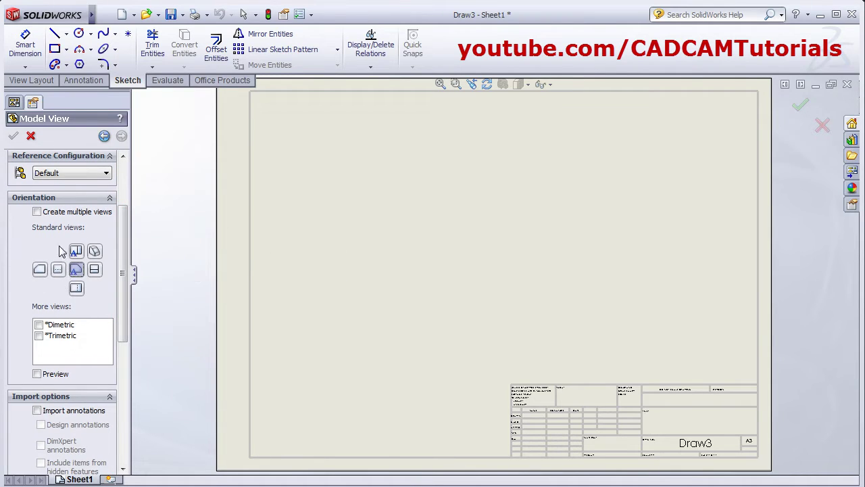
{"action": "left_click", "coordinate": [37, 212]}
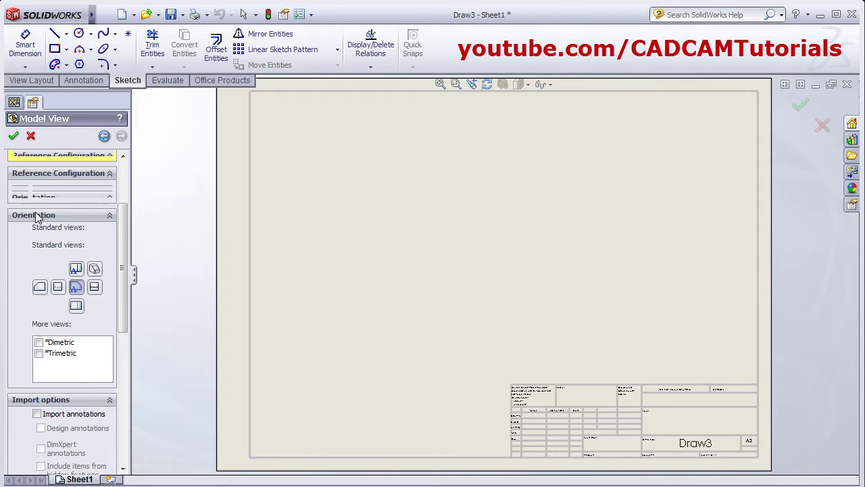
{"action": "left_click", "coordinate": [76, 269]}
{"action": "left_click", "coordinate": [94, 269]}
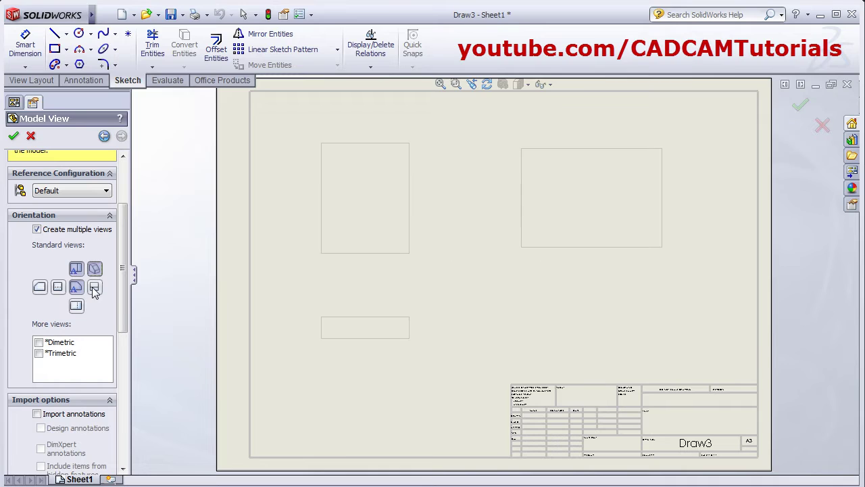
{"action": "left_click", "coordinate": [94, 287]}
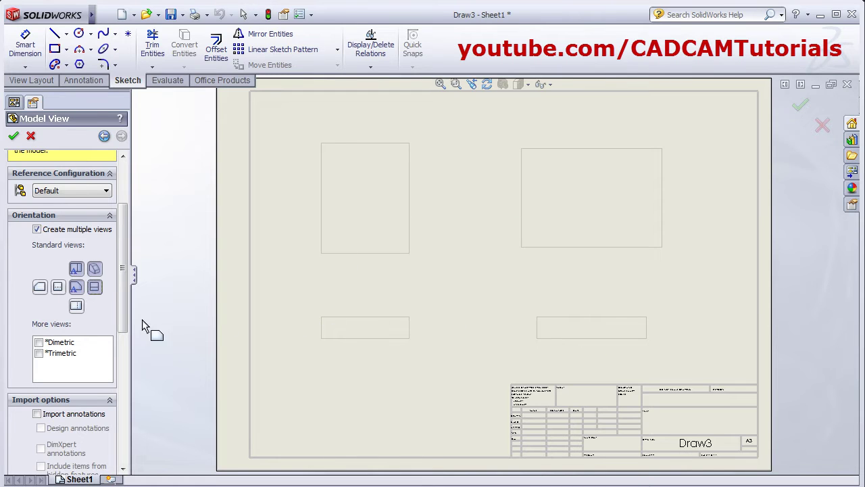
- Enable importing of design annotations and set the views' display style to Hidden Lines Visible
{"action": "scroll", "coordinate": [122, 310], "scroll_direction": "down", "scroll_amount": 2}
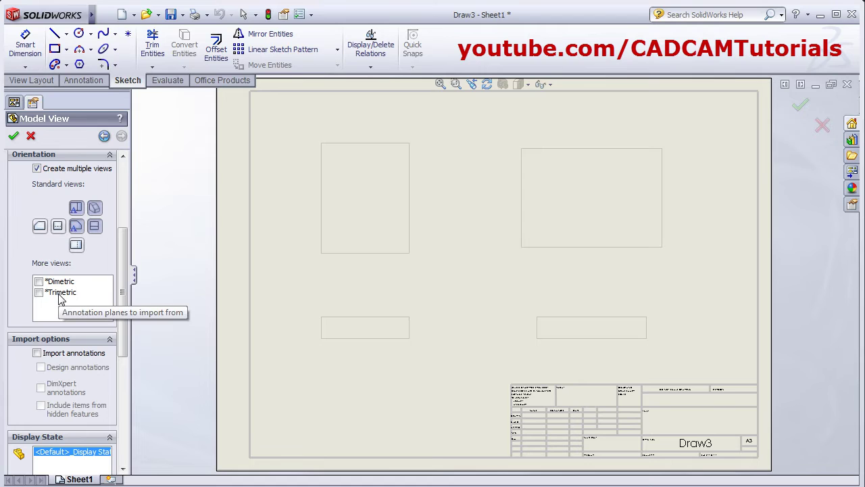
{"action": "left_click_drag", "start_coordinate": [121, 285], "coordinate": [123, 327]}
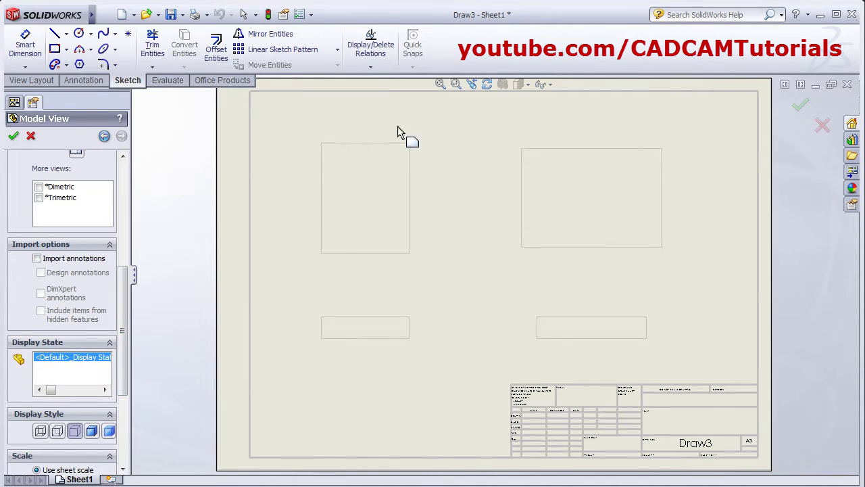
{"action": "left_click", "coordinate": [38, 259]}
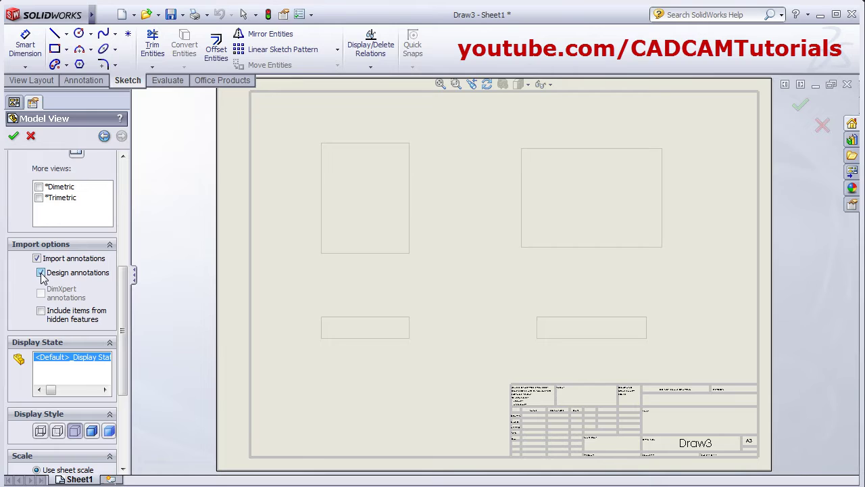
{"action": "left_click_drag", "start_coordinate": [126, 321], "coordinate": [126, 388]}
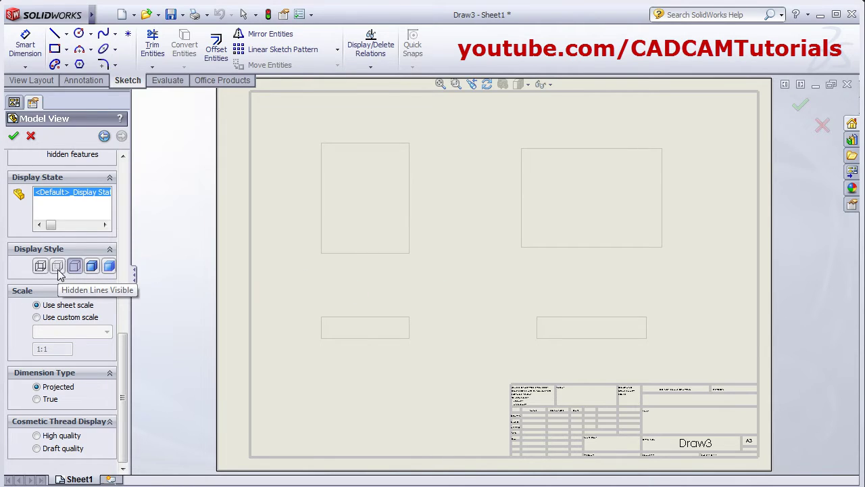
{"action": "left_click", "coordinate": [59, 272]}
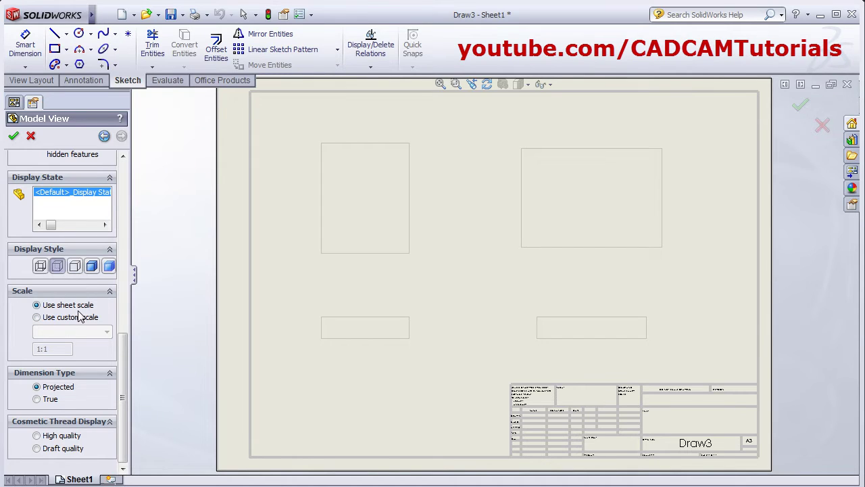
{"action": "left_click", "coordinate": [37, 317]}
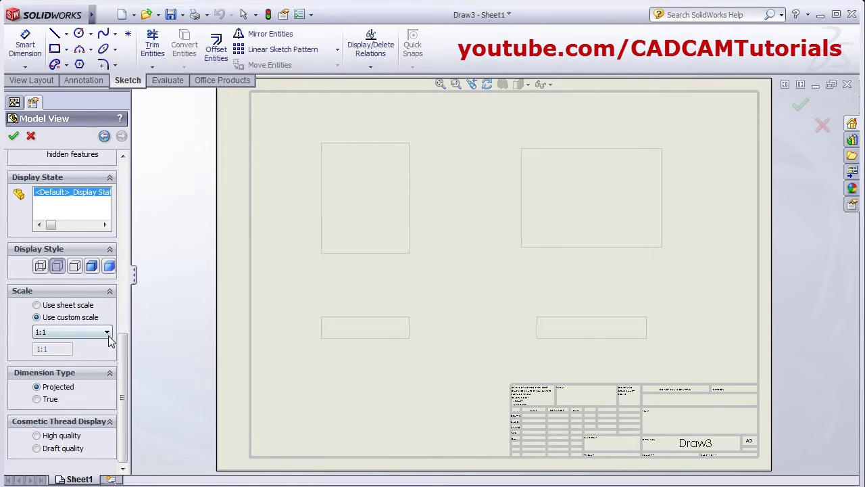
{"action": "left_click", "coordinate": [107, 333]}
{"action": "left_click", "coordinate": [108, 336]}
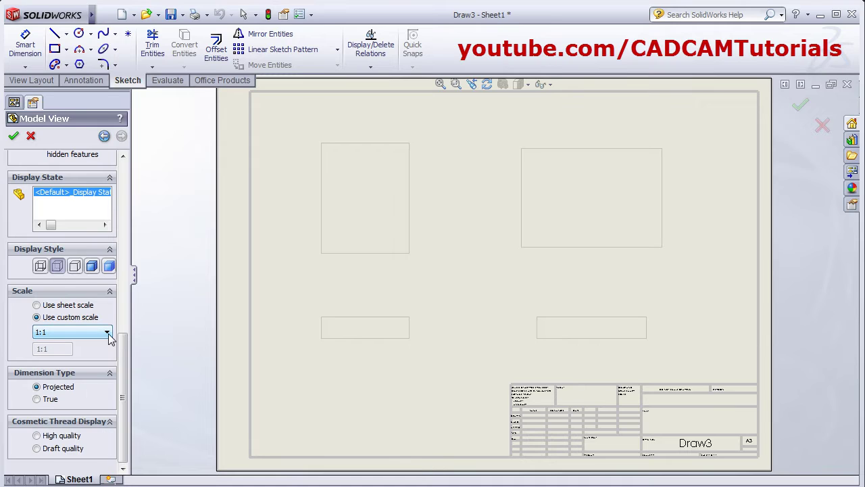
{"action": "left_click", "coordinate": [37, 305]}
- Place the chosen views on the sheet and accept Isometric (True) dimensions for the isometric view
{"action": "scroll", "coordinate": [95, 314], "scroll_direction": "up", "scroll_amount": 10}
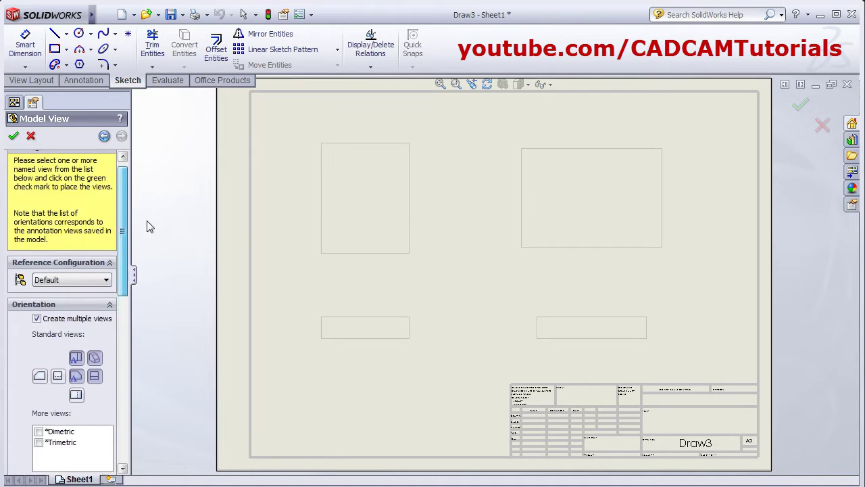
{"action": "left_click", "coordinate": [14, 137]}
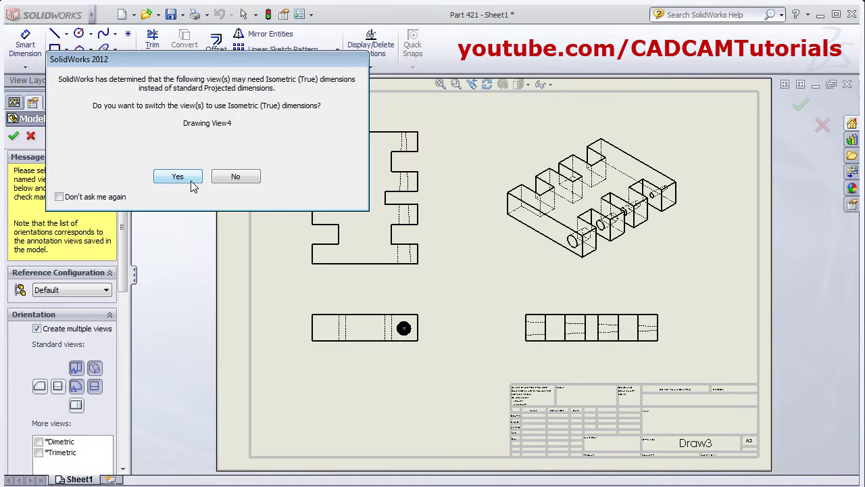
{"action": "left_click", "coordinate": [185, 178]}
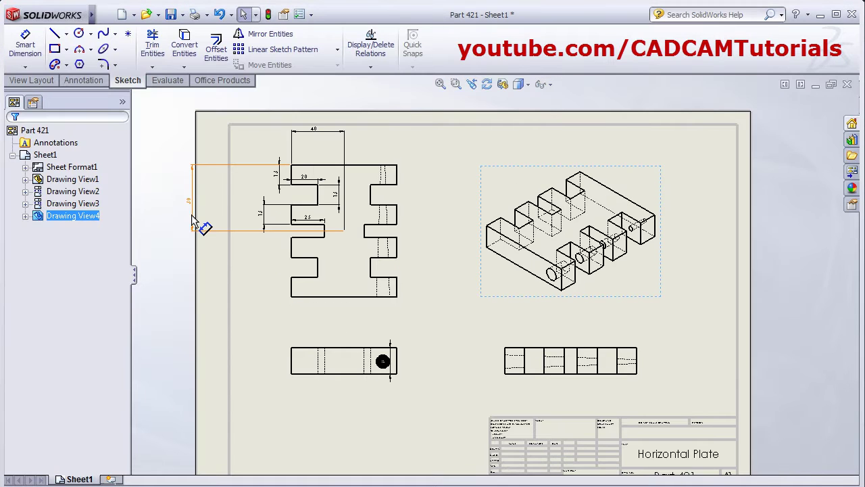
- Move the 50, 40 and 15 mm dimensions of the top view closer to the part outline
{"action": "left_click_drag", "start_coordinate": [192, 214], "coordinate": [279, 216]}
{"action": "scroll", "coordinate": [343, 142], "scroll_direction": "down", "scroll_amount": 3}
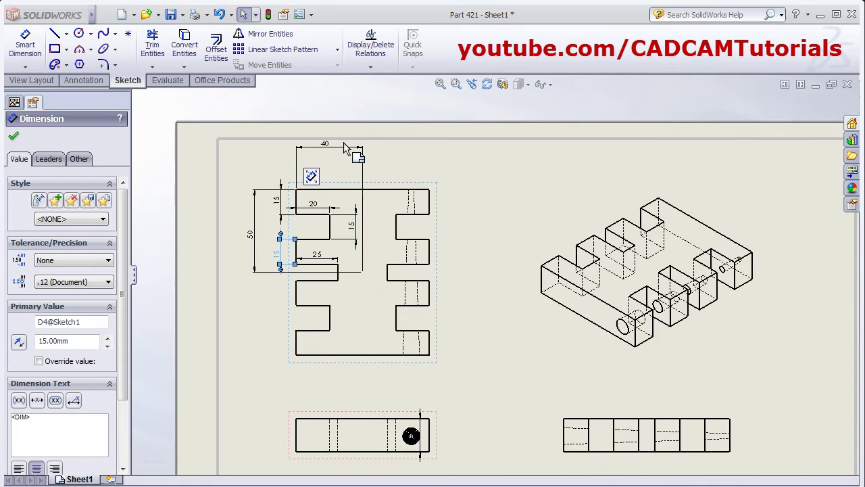
{"action": "left_click_drag", "start_coordinate": [352, 162], "coordinate": [366, 191]}
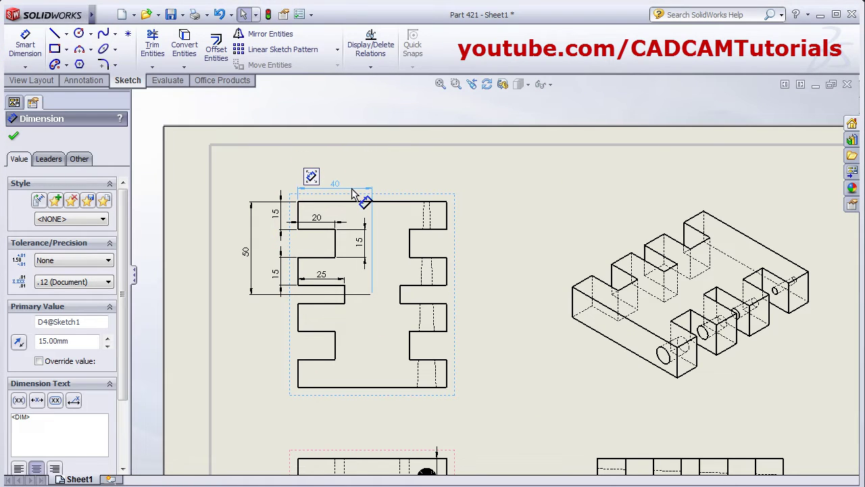
{"action": "left_click_drag", "start_coordinate": [360, 242], "coordinate": [348, 243]}
- Move the front view's 20 mm thickness dimension just outside the part's right edge
{"action": "scroll", "coordinate": [452, 328], "scroll_direction": "up", "scroll_amount": 3}
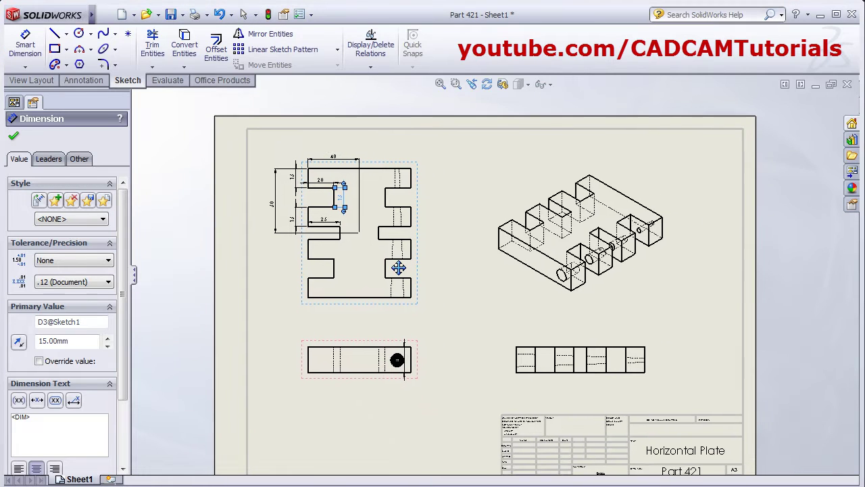
{"action": "middle_click_drag", "start_coordinate": [398, 267], "coordinate": [393, 265]}
{"action": "left_click_drag", "start_coordinate": [398, 354], "coordinate": [411, 354]}
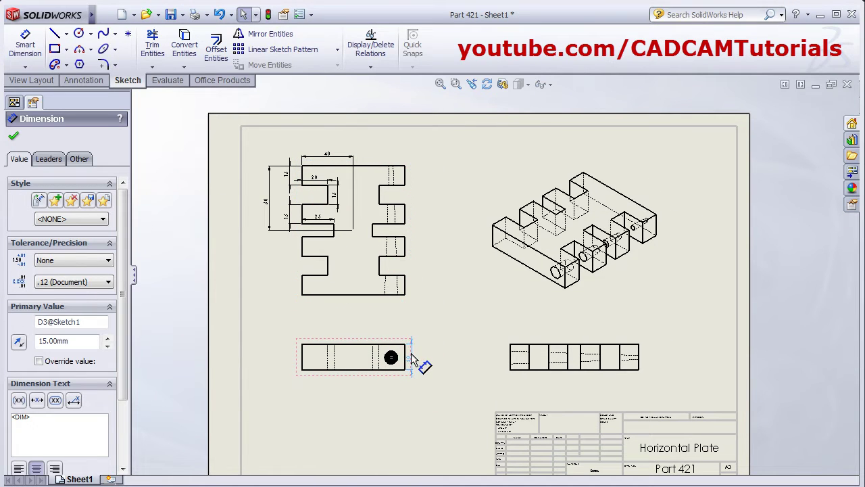
{"action": "left_click", "coordinate": [419, 359]}
{"action": "scroll", "coordinate": [476, 298], "scroll_direction": "down", "scroll_amount": 1}
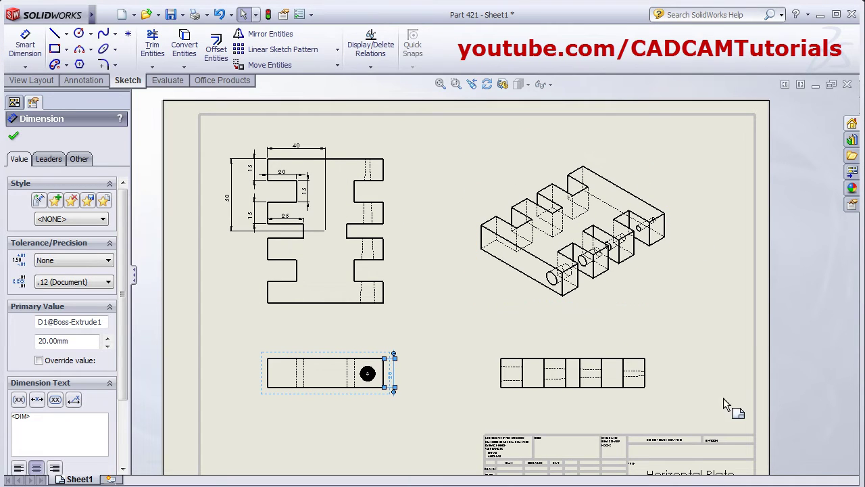
- Change the isometric view's display style to Hidden Lines Removed
{"action": "left_click", "coordinate": [640, 290]}
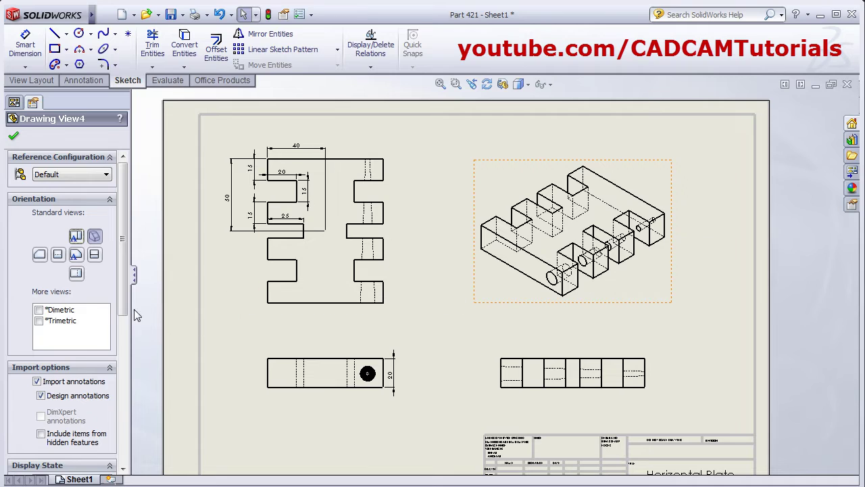
{"action": "scroll", "coordinate": [125, 291], "scroll_direction": "down", "scroll_amount": 5}
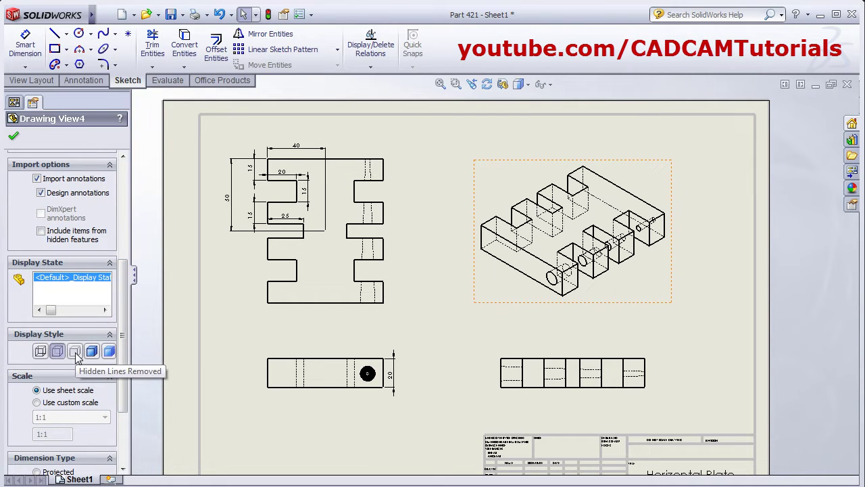
{"action": "left_click", "coordinate": [75, 352]}
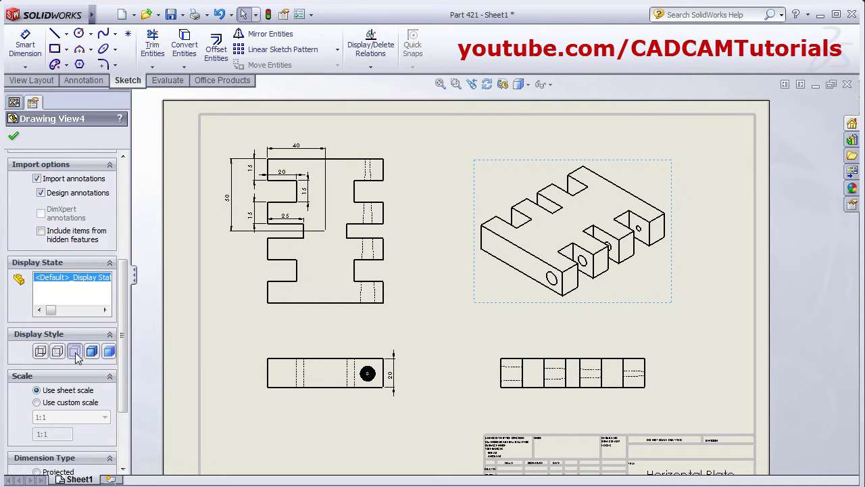
{"action": "left_click", "coordinate": [14, 139]}
{"action": "left_click", "coordinate": [662, 334]}
- Place a note without a leader below the top view with the text TOP VIEW
{"action": "mouse_move", "coordinate": [673, 328]}
{"action": "middle_mouse_down"}
{"action": "mouse_move", "coordinate": [685, 301]}
{"action": "mouse_move", "coordinate": [664, 292]}
{"action": "middle_mouse_up"}
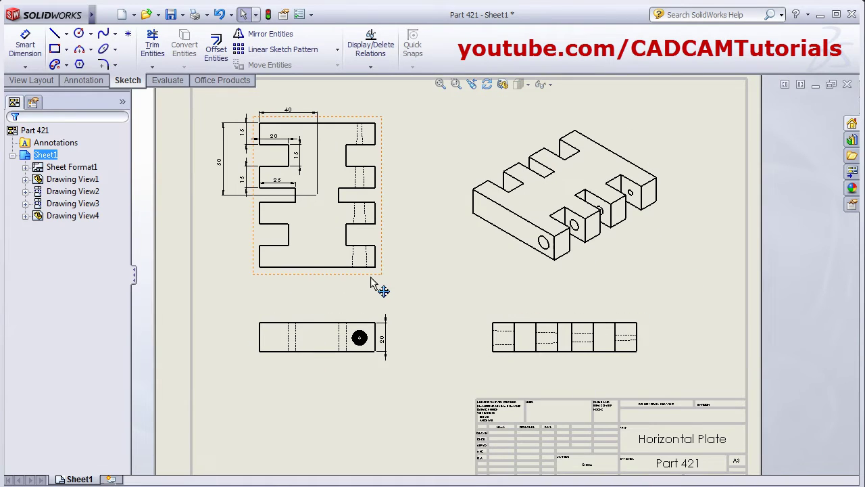
{"action": "left_click", "coordinate": [84, 82]}
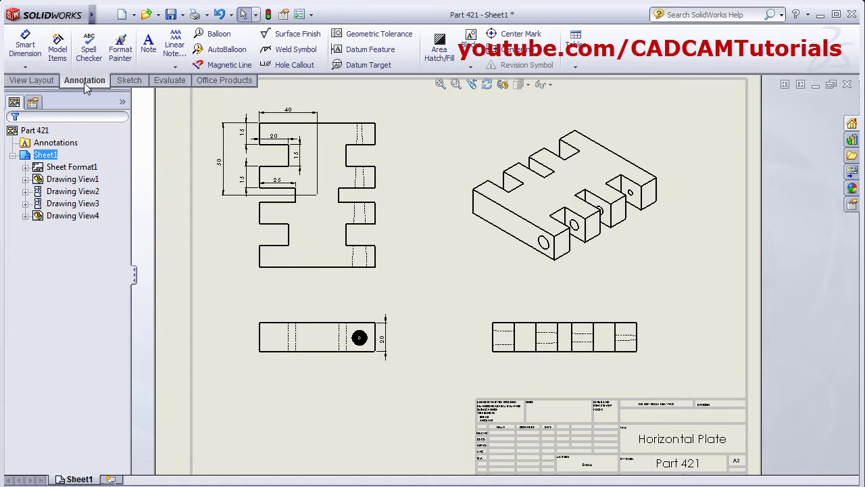
{"action": "left_click", "coordinate": [148, 49]}
{"action": "scroll", "coordinate": [221, 285], "scroll_direction": "up", "scroll_amount": 1}
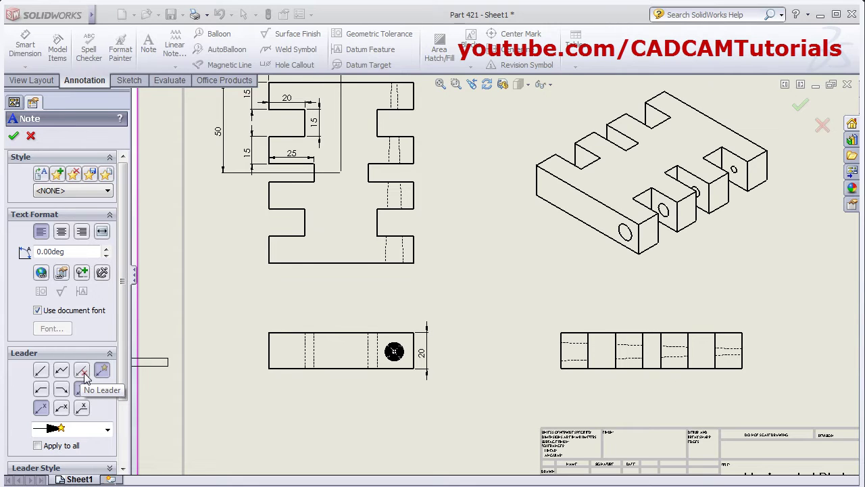
{"action": "left_click", "coordinate": [82, 374]}
{"action": "scroll", "coordinate": [253, 283], "scroll_direction": "up", "scroll_amount": 1}
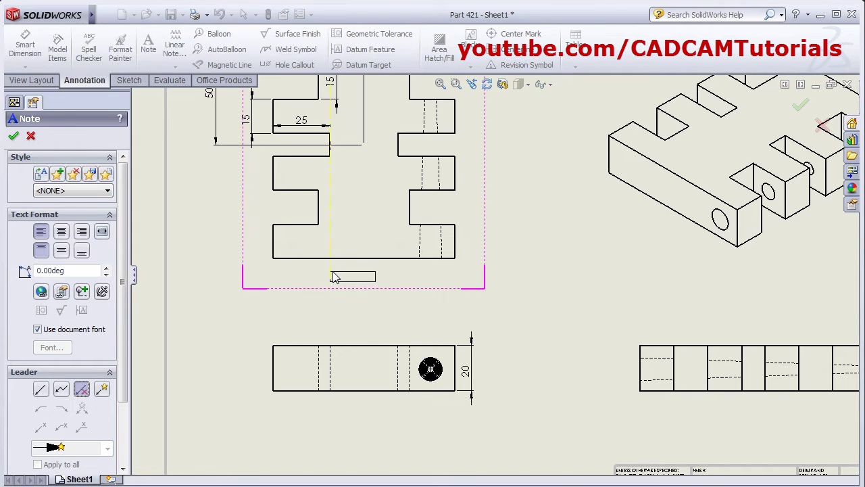
{"action": "left_click", "coordinate": [334, 275]}
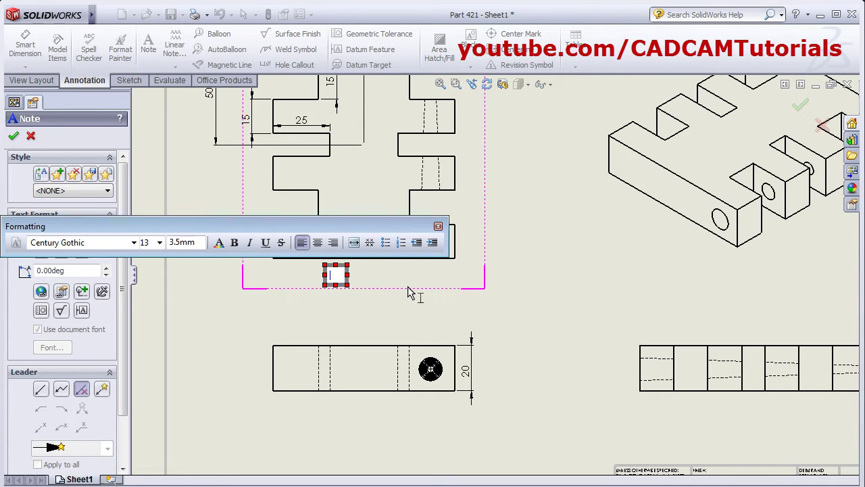
{"action": "type", "text": "Top"}
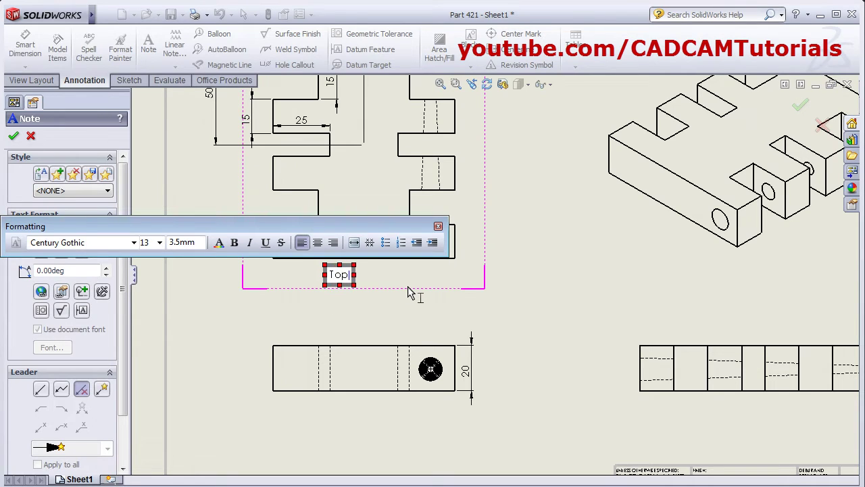
{"action": "key", "text": "BackSpace"}
{"action": "key", "text": "BackSpace"}
{"action": "type", "text": "OP VIEW"}
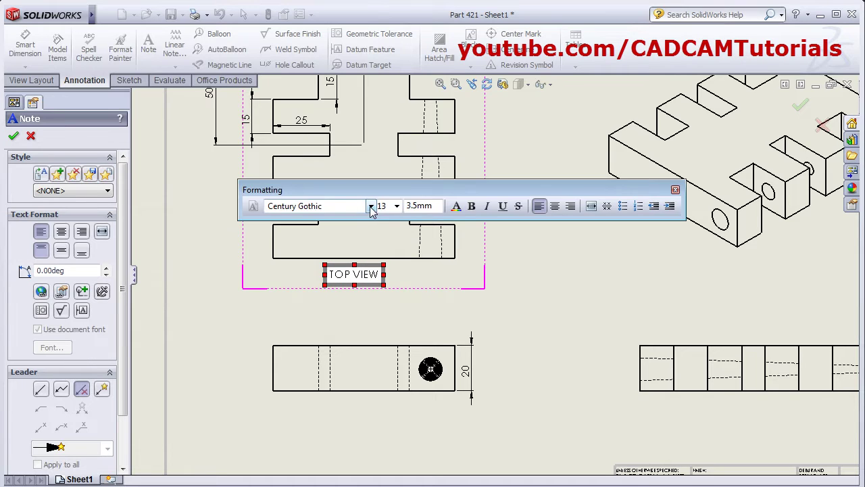
- Format the TOP VIEW note at font size 15, bold, underlined and centre-aligned
{"action": "left_click", "coordinate": [371, 207]}
{"action": "left_click", "coordinate": [418, 188]}
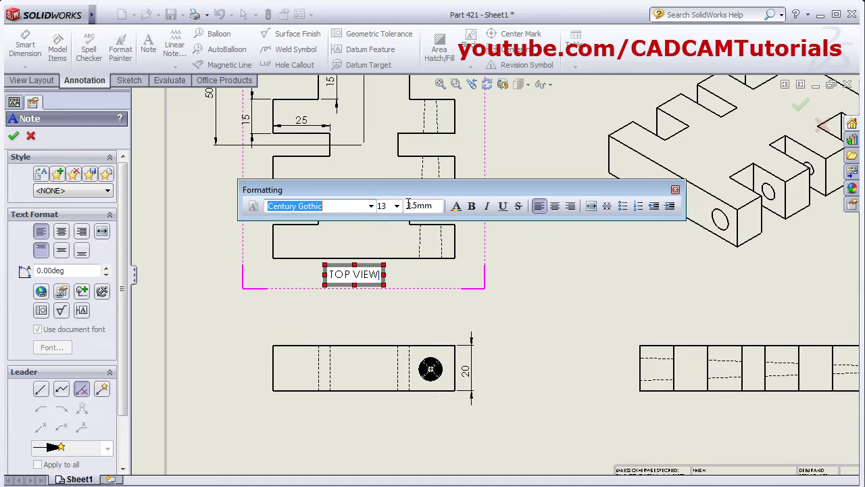
{"action": "double_click", "coordinate": [383, 205]}
{"action": "type", "text": "15"}
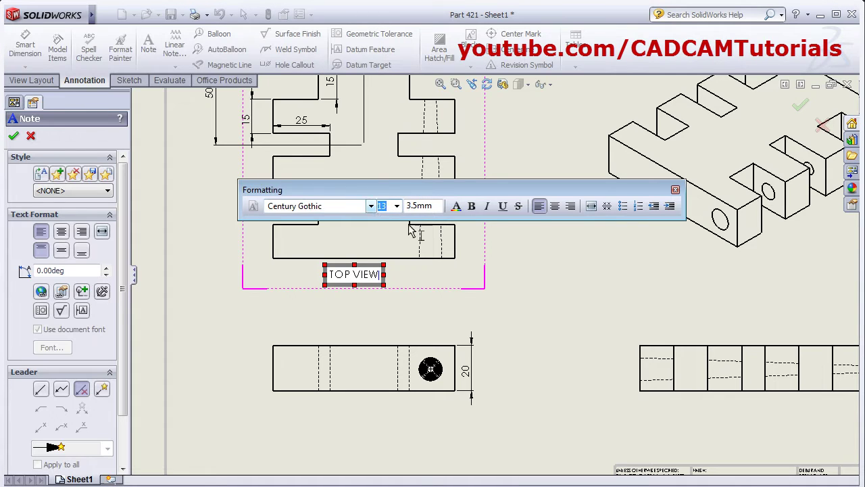
{"action": "key", "text": "Return"}
{"action": "left_click_drag", "start_coordinate": [380, 276], "coordinate": [326, 274]}
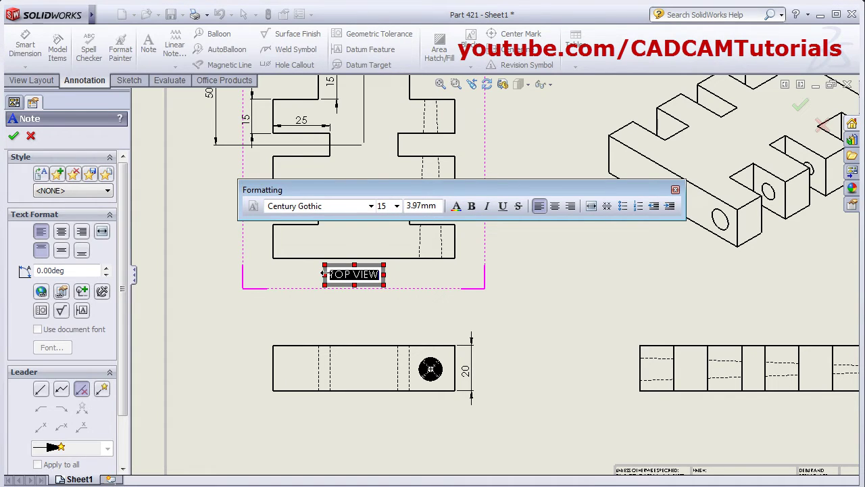
{"action": "double_click", "coordinate": [382, 206]}
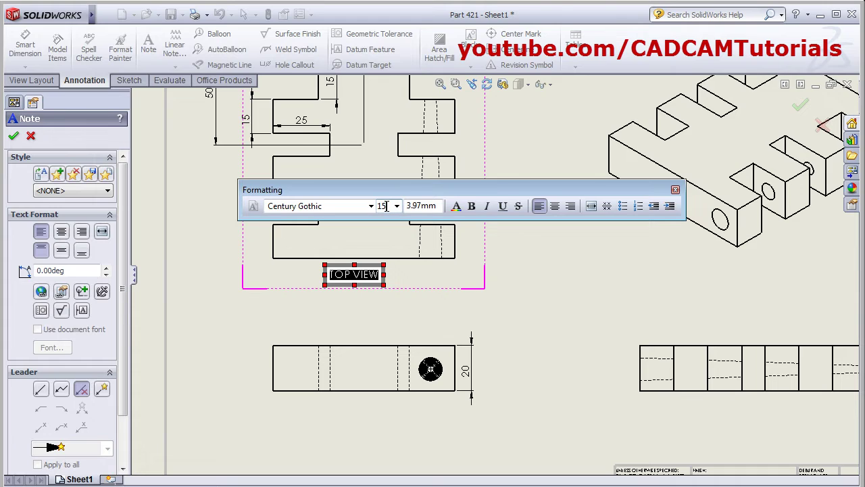
{"action": "key", "text": "Return"}
{"action": "left_click", "coordinate": [473, 206]}
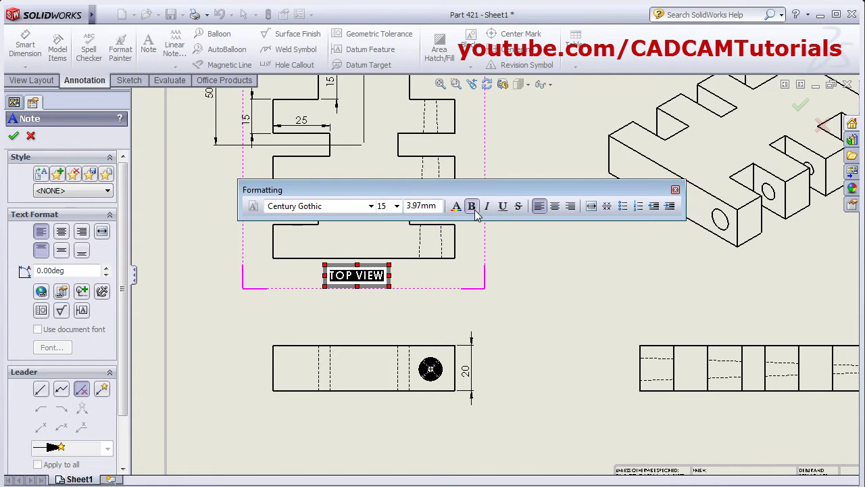
{"action": "left_click", "coordinate": [487, 207]}
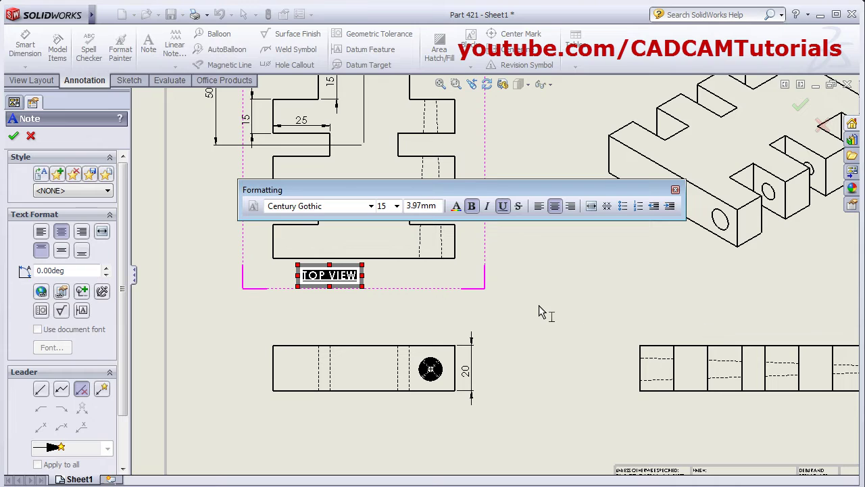
{"action": "left_click", "coordinate": [539, 305]}
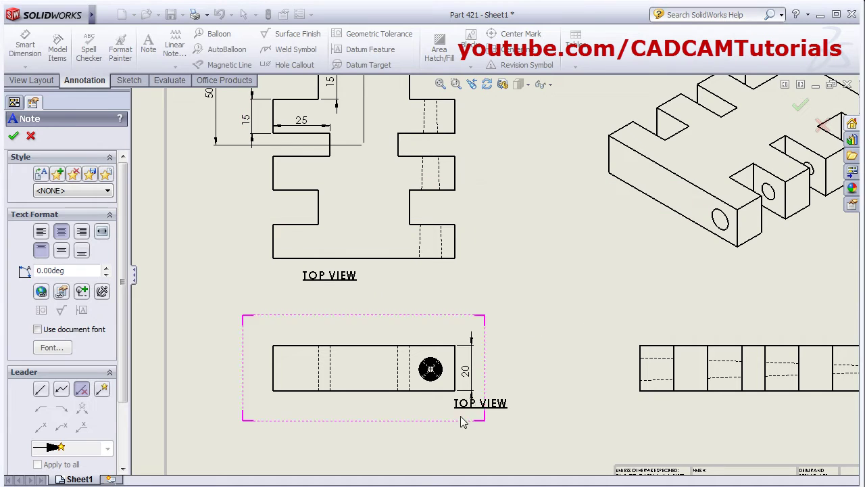
- Place matching notes FRONT VIEW below the front view and SIDE VIEW below the side view
{"action": "left_click", "coordinate": [359, 409]}
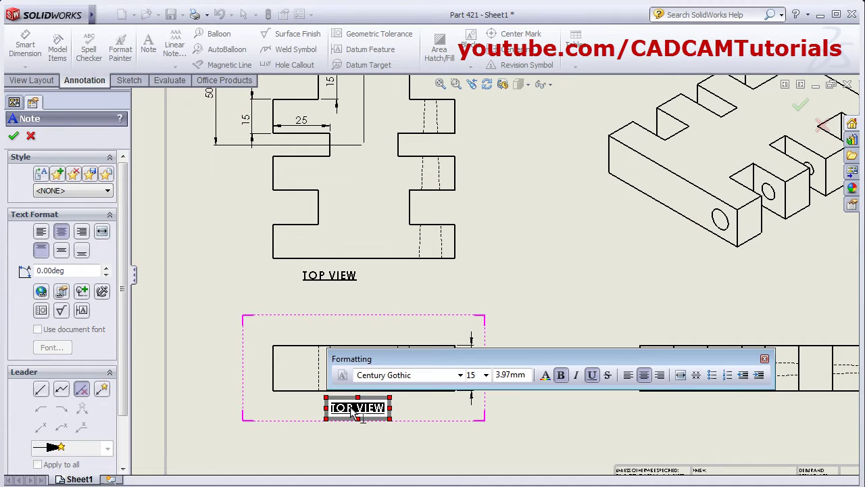
{"action": "left_click", "coordinate": [357, 411]}
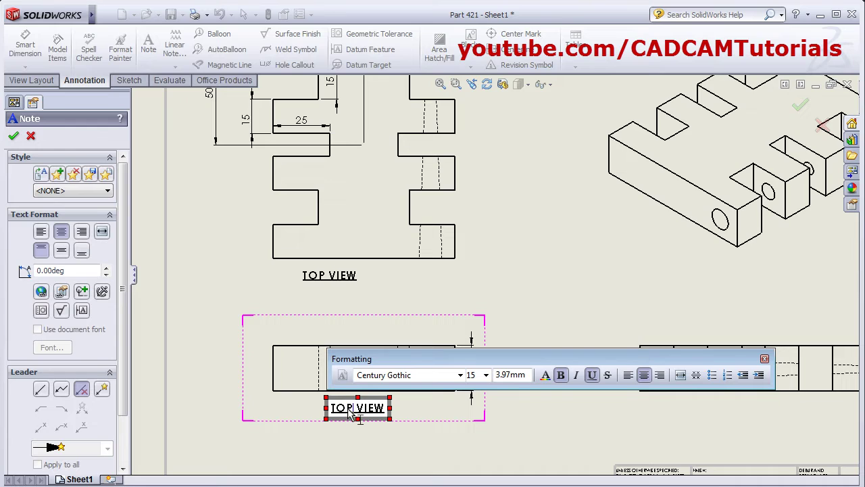
{"action": "double_click", "coordinate": [341, 409]}
{"action": "type", "text": "FRONT"}
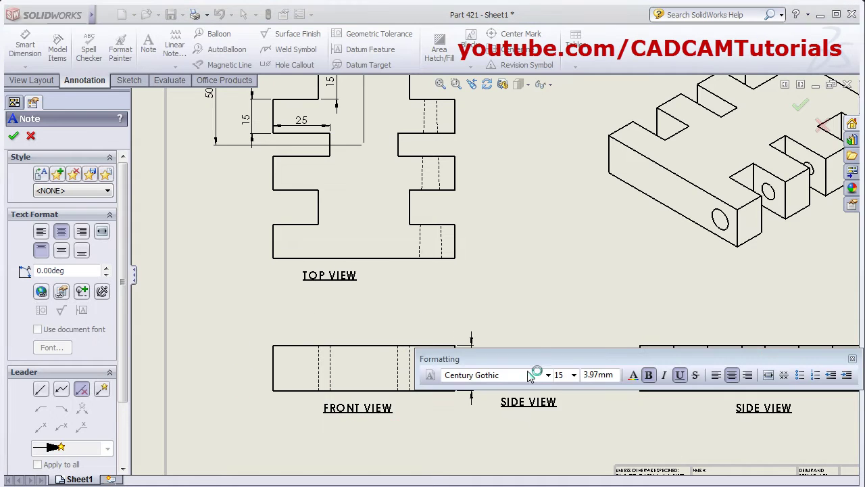
{"action": "key", "text": "Escape"}
- Move the TOP VIEW note sideways so it sits centred below the top view
{"action": "scroll", "coordinate": [373, 279], "scroll_direction": "down", "scroll_amount": 1}
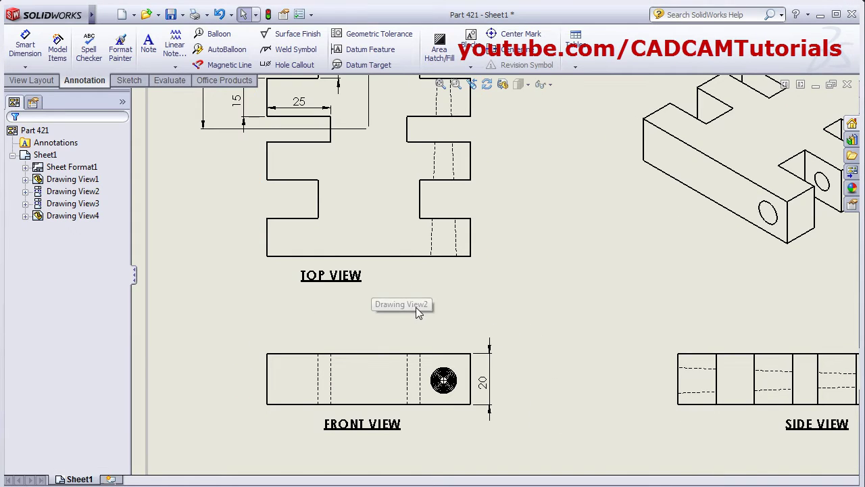
{"action": "scroll", "coordinate": [416, 306], "scroll_direction": "up", "scroll_amount": 3}
{"action": "scroll", "coordinate": [521, 304], "scroll_direction": "down", "scroll_amount": 1}
{"action": "left_click_drag", "start_coordinate": [266, 286], "coordinate": [297, 284]}
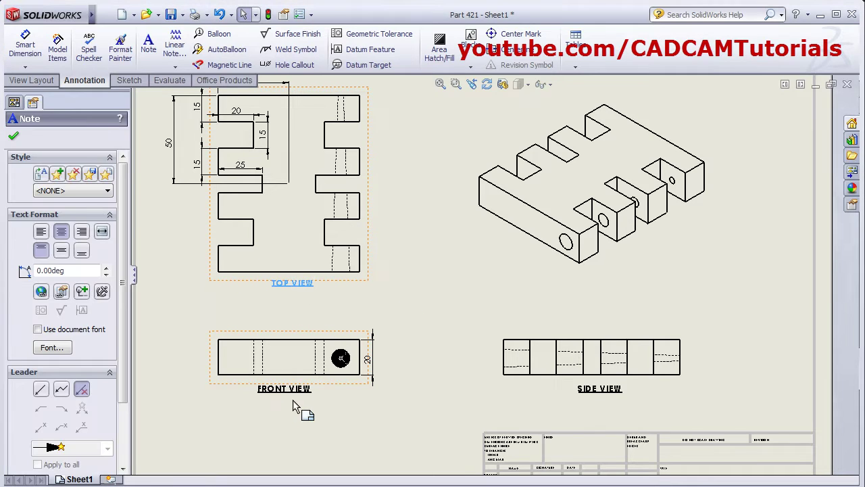
- Open the Part 421 part file from the Drawing Lecture - 1 folder and show its custom file properties
{"action": "middle_click_drag", "start_coordinate": [581, 363], "coordinate": [471, 342]}
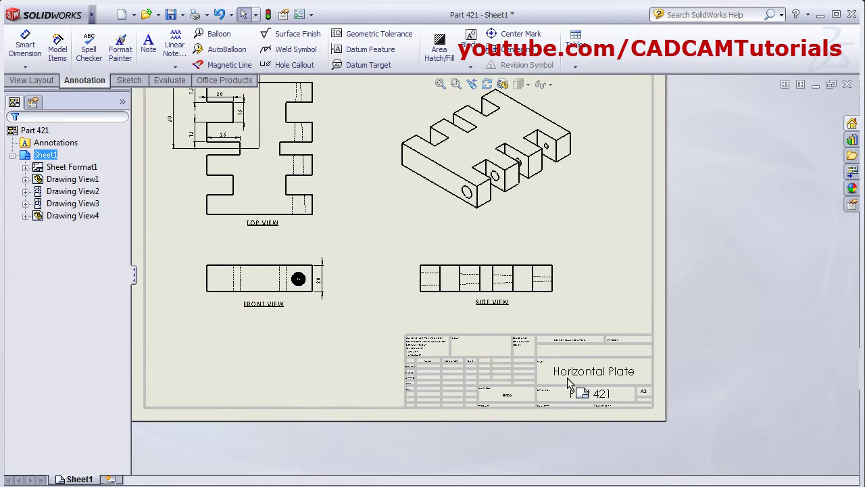
{"action": "scroll", "coordinate": [568, 384], "scroll_direction": "down", "scroll_amount": 4}
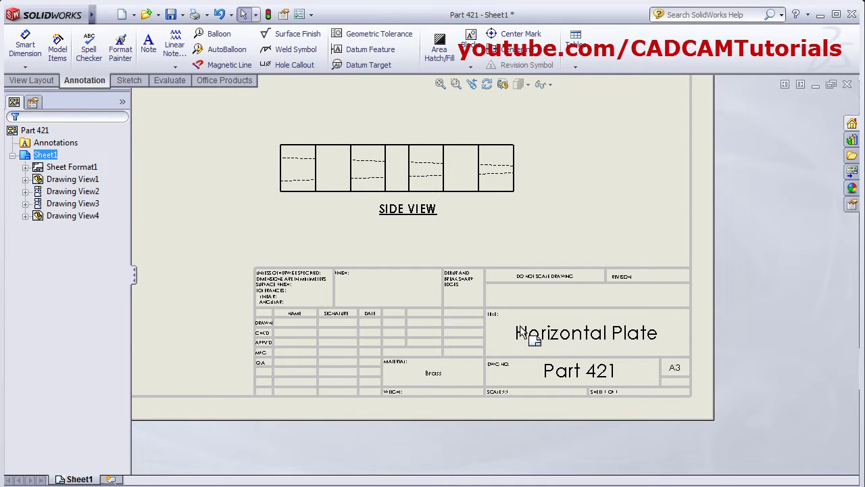
{"action": "scroll", "coordinate": [585, 370], "scroll_direction": "down", "scroll_amount": 5}
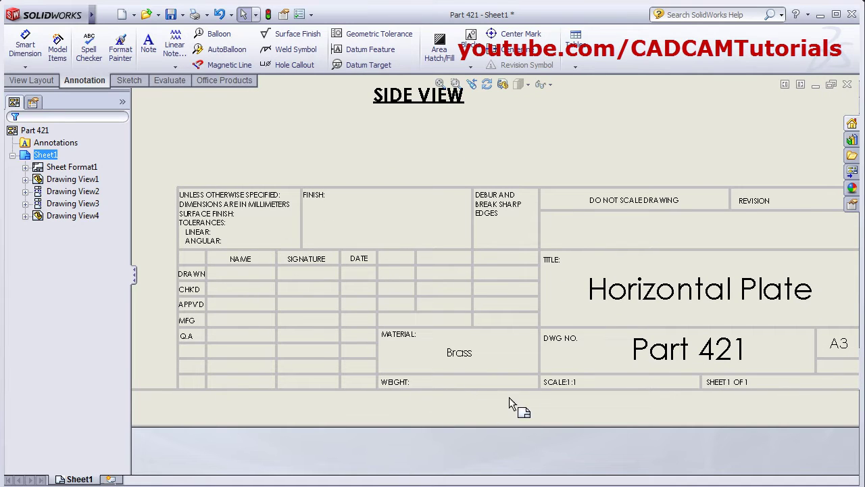
{"action": "scroll", "coordinate": [459, 383], "scroll_direction": "up", "scroll_amount": 2}
{"action": "middle_click_drag", "start_coordinate": [403, 270], "coordinate": [413, 316]}
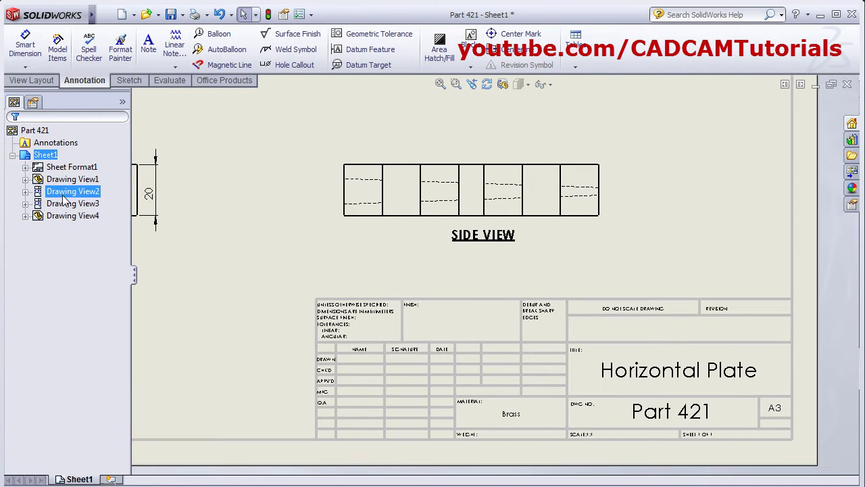
{"action": "left_click", "coordinate": [146, 14]}
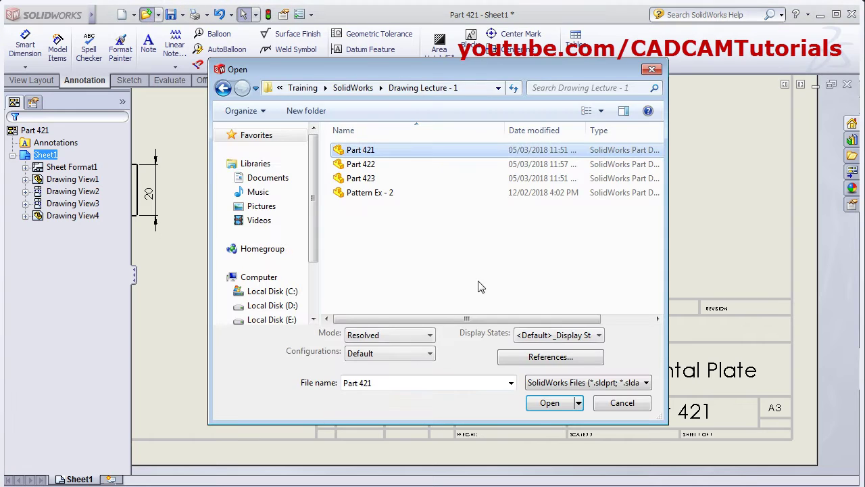
{"action": "key", "text": "Return"}
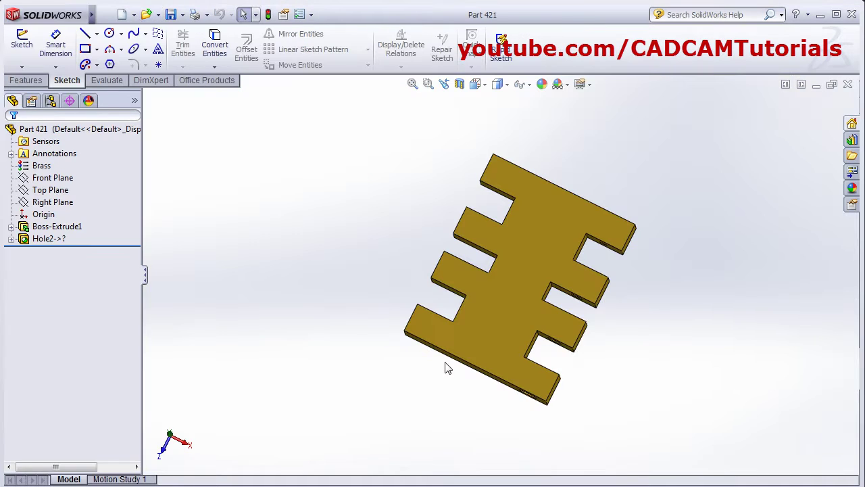
{"action": "left_click", "coordinate": [104, 15]}
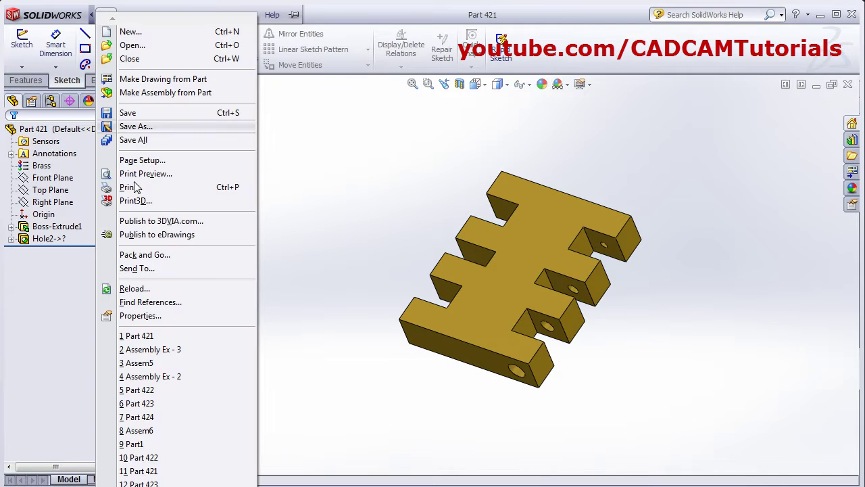
{"action": "left_click", "coordinate": [154, 318]}
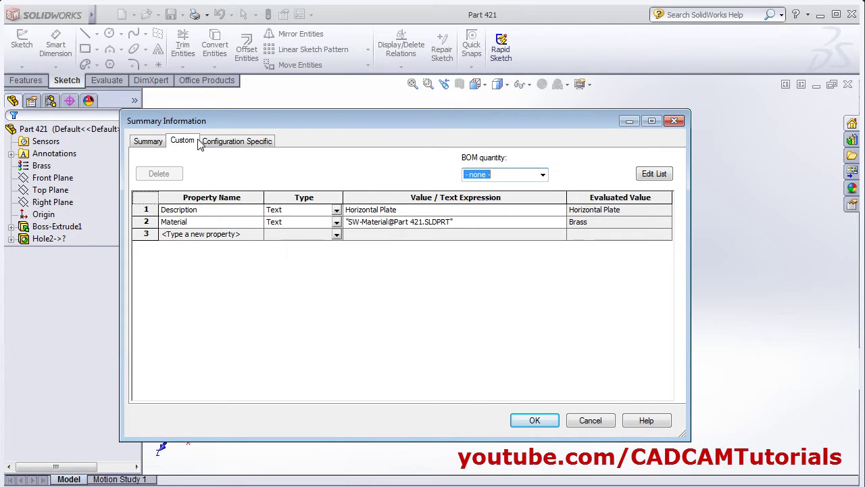
- Add a Weight custom property of type Text with its value linked to the part's Mass
{"action": "left_click", "coordinate": [228, 235]}
{"action": "left_click", "coordinate": [257, 235]}
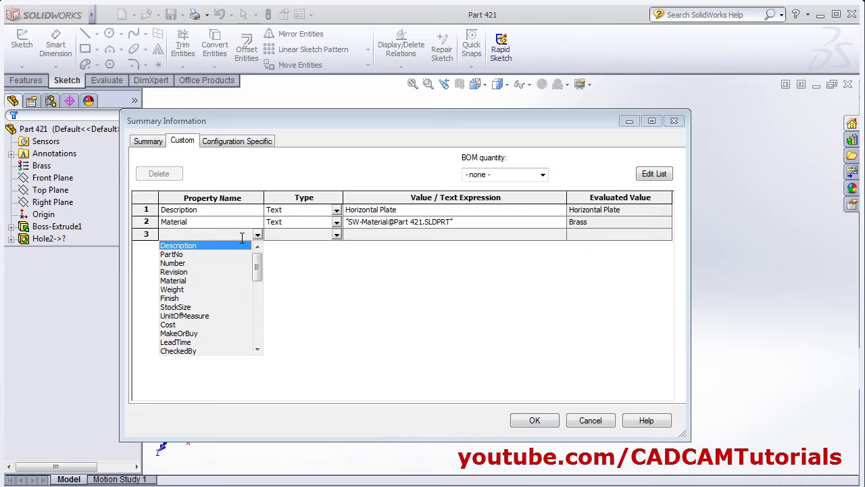
{"action": "left_click", "coordinate": [203, 289]}
{"action": "left_click", "coordinate": [336, 234]}
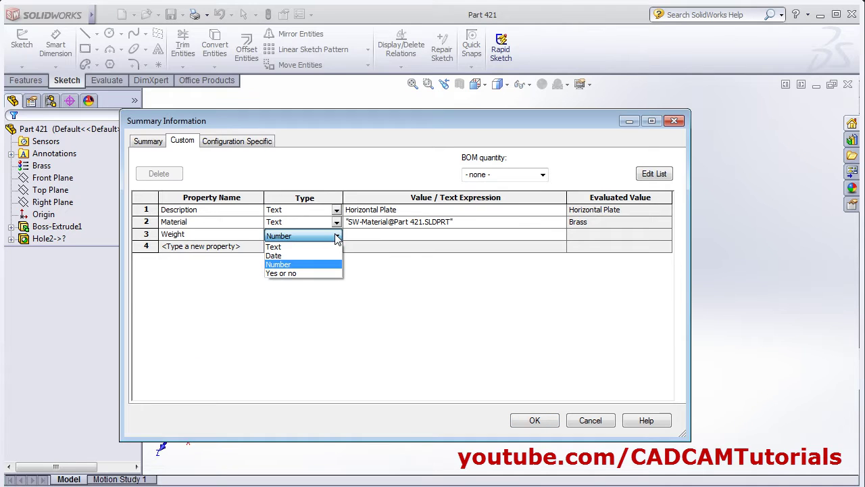
{"action": "left_click", "coordinate": [292, 245]}
{"action": "left_click", "coordinate": [423, 238]}
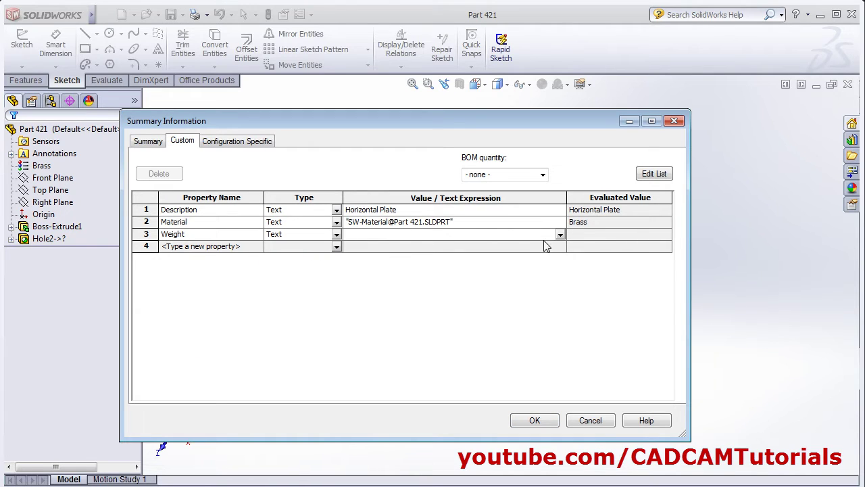
{"action": "left_click", "coordinate": [559, 234]}
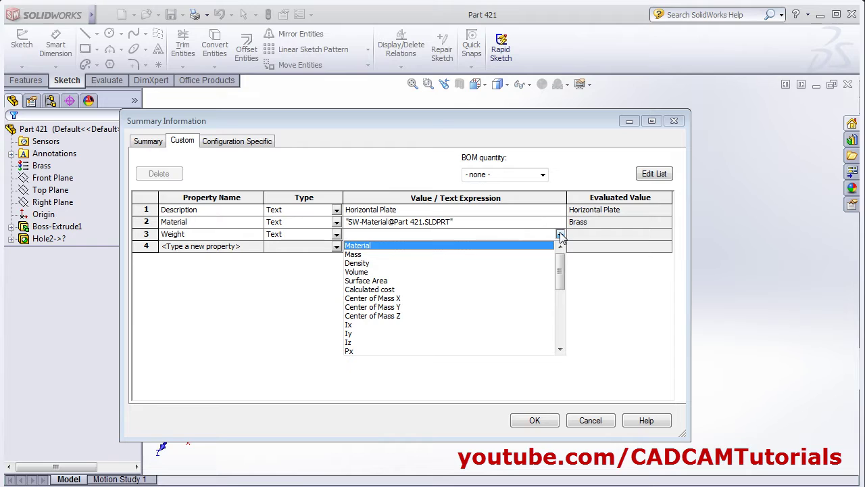
{"action": "left_click", "coordinate": [355, 254]}
{"action": "left_click", "coordinate": [530, 421]}
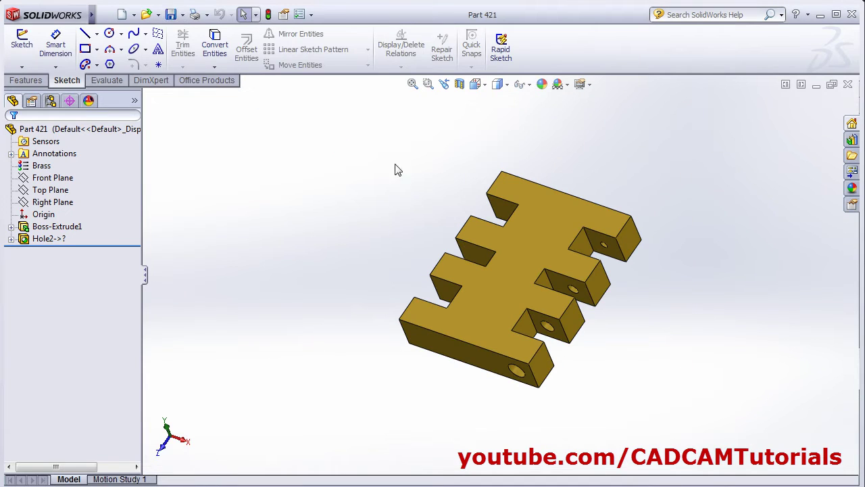
- Close the Part 421 part file and check the weight entry in the drawing's title block
{"action": "left_click", "coordinate": [847, 84]}
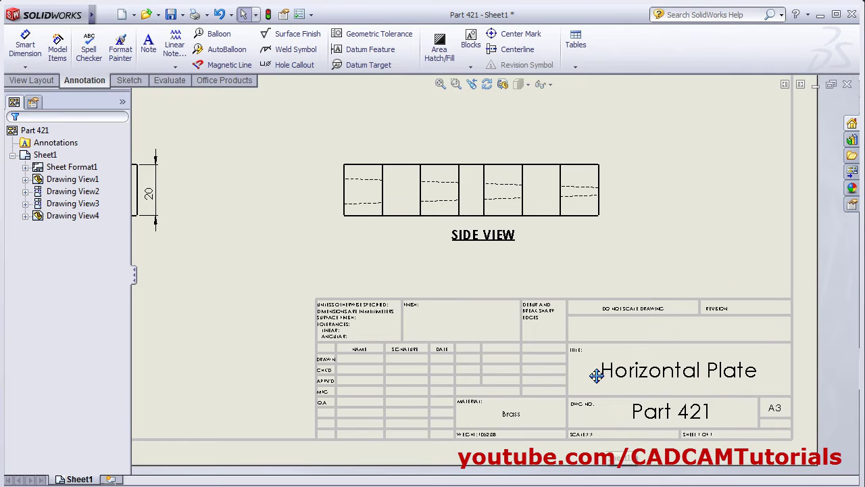
{"action": "scroll", "coordinate": [497, 345], "scroll_direction": "down", "scroll_amount": 3}
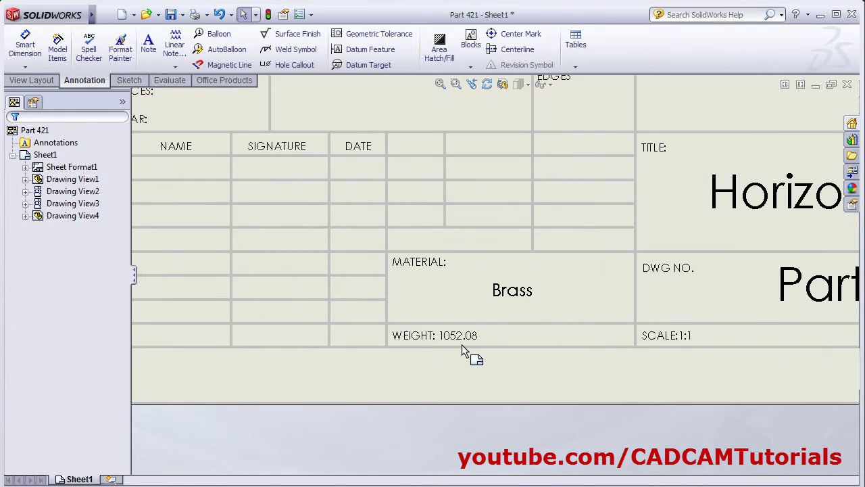
{"action": "scroll", "coordinate": [462, 345], "scroll_direction": "up", "scroll_amount": 5}
{"action": "scroll", "coordinate": [434, 347], "scroll_direction": "down", "scroll_amount": 4}
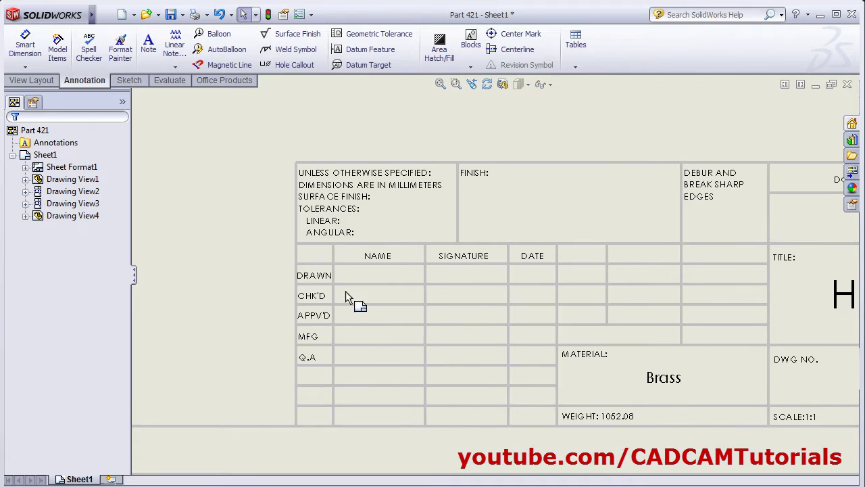
{"action": "scroll", "coordinate": [370, 292], "scroll_direction": "up", "scroll_amount": 1}
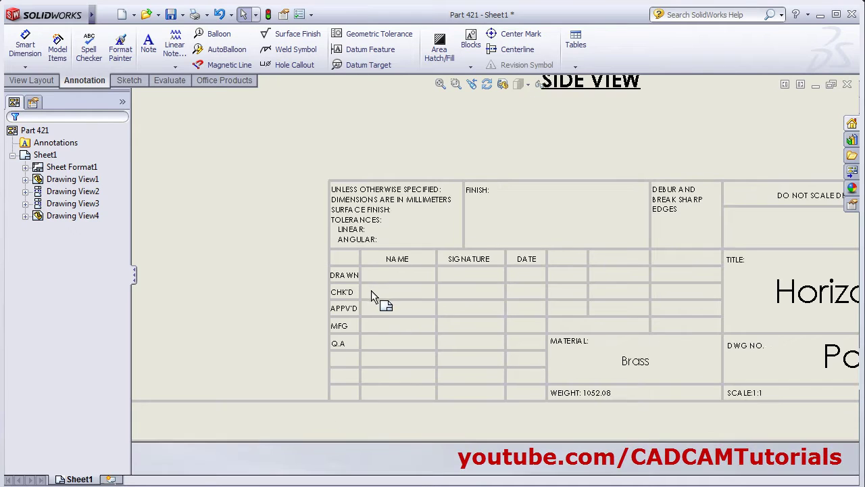
- Place CAD CAM notes at font size 8 in the NAME cells of the DRAWN and CHK'D rows of the title block
{"action": "left_click", "coordinate": [148, 44]}
{"action": "scroll", "coordinate": [337, 273], "scroll_direction": "down", "scroll_amount": 3}
{"action": "left_click", "coordinate": [399, 267]}
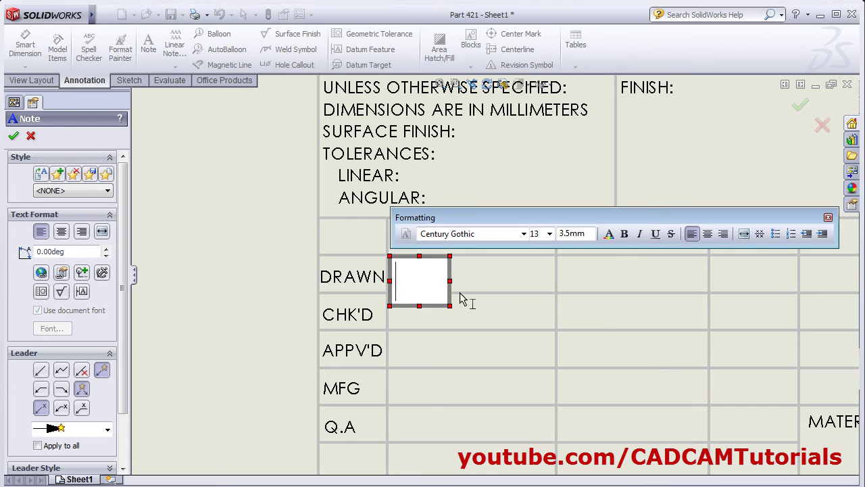
{"action": "type", "text": "CAD CAM"}
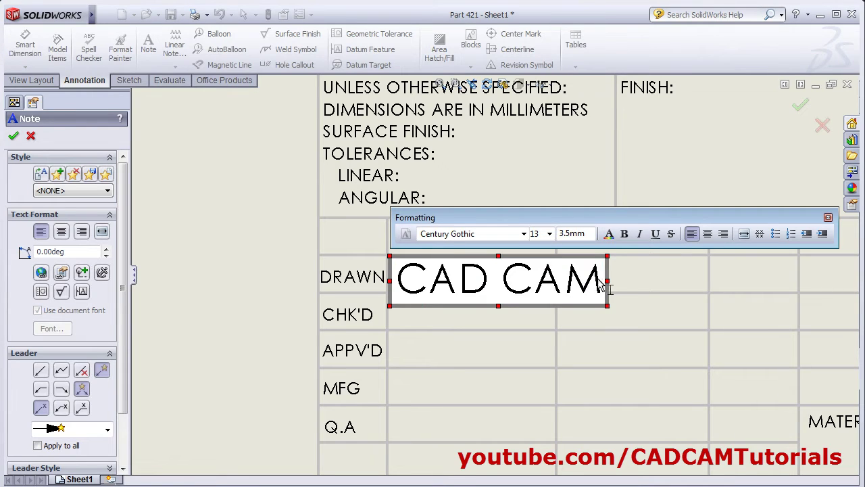
{"action": "left_click_drag", "start_coordinate": [598, 282], "coordinate": [412, 285]}
{"action": "double_click", "coordinate": [535, 234]}
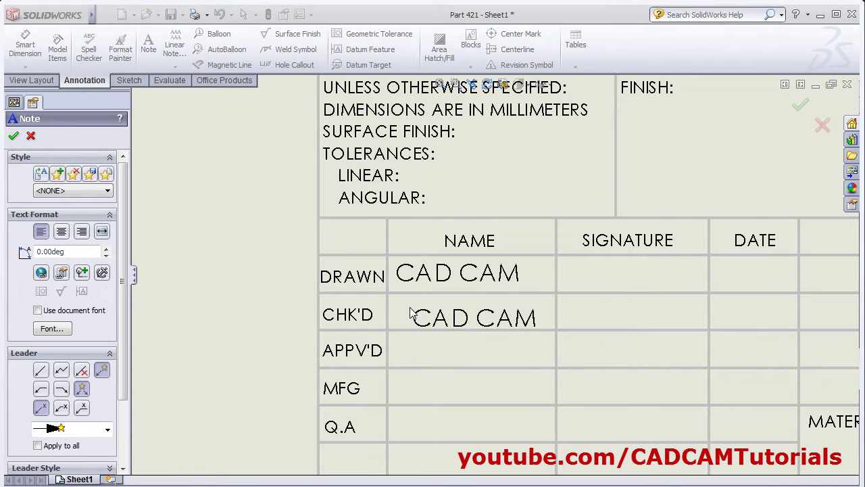
{"action": "left_click", "coordinate": [399, 308]}
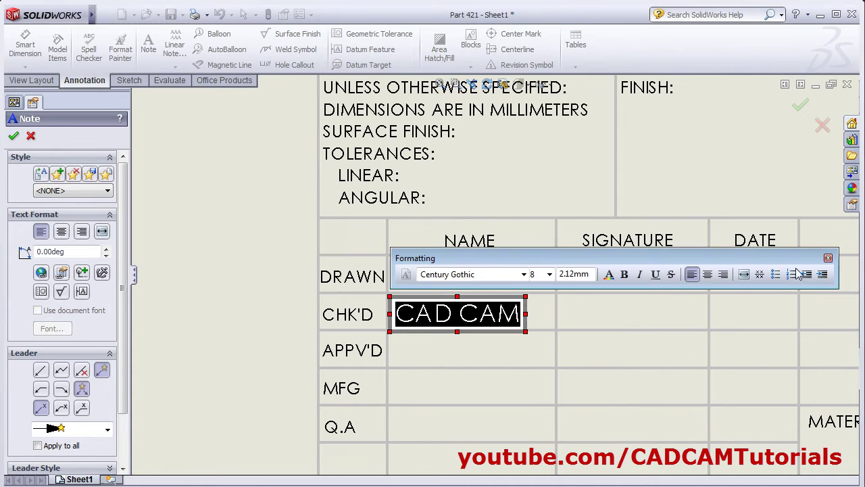
{"action": "left_click", "coordinate": [436, 352]}
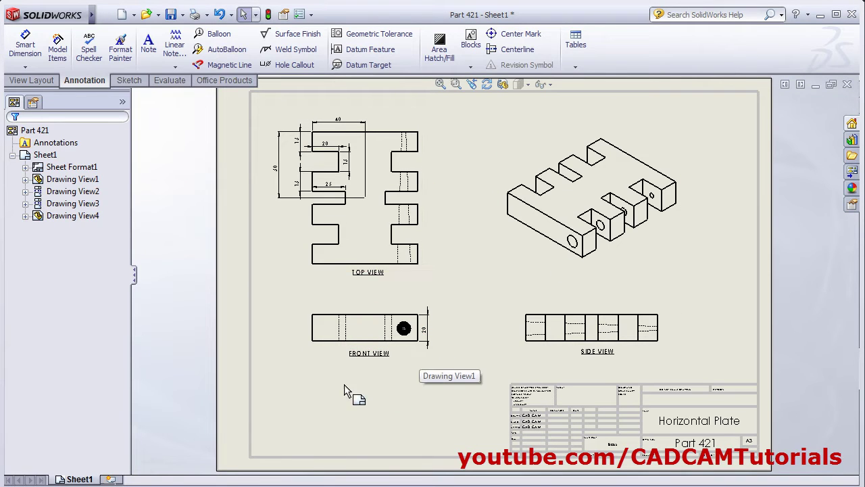
- Add a new sheet to the drawing and load the Part 422 file for a model view
{"action": "left_click", "coordinate": [110, 480]}
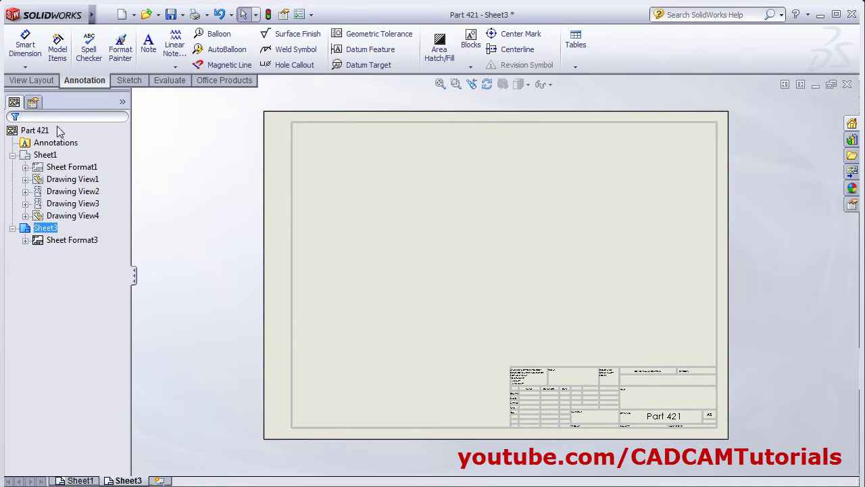
{"action": "left_click", "coordinate": [32, 80]}
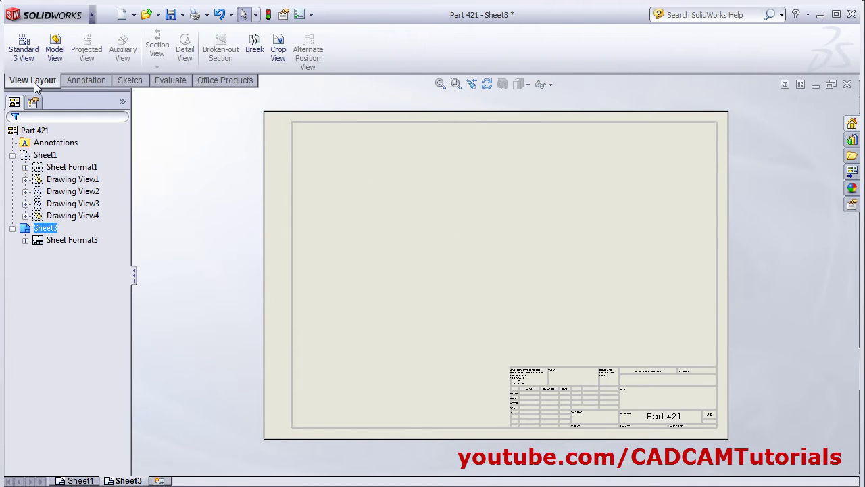
{"action": "left_click", "coordinate": [57, 54]}
{"action": "left_click", "coordinate": [67, 325]}
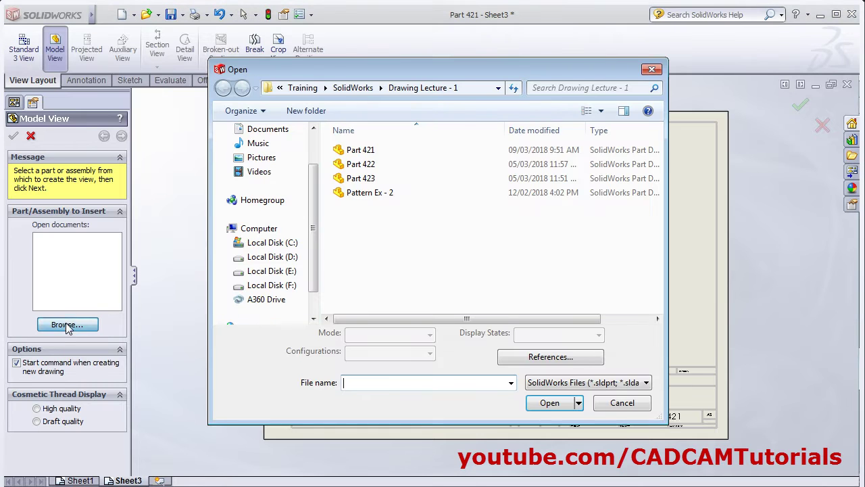
{"action": "left_click", "coordinate": [361, 165]}
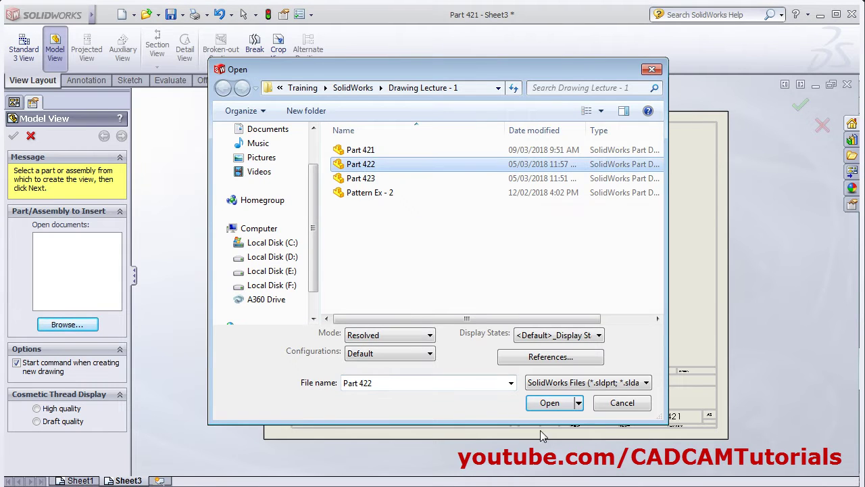
{"action": "left_click", "coordinate": [549, 403]}
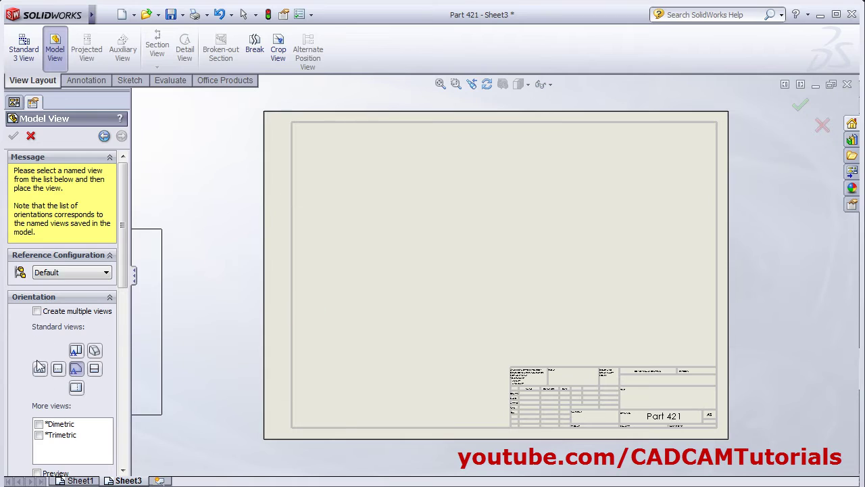
- Create front, top and right views of Part 422 together on the new sheet
{"action": "scroll", "coordinate": [124, 281], "scroll_direction": "down", "scroll_amount": 2}
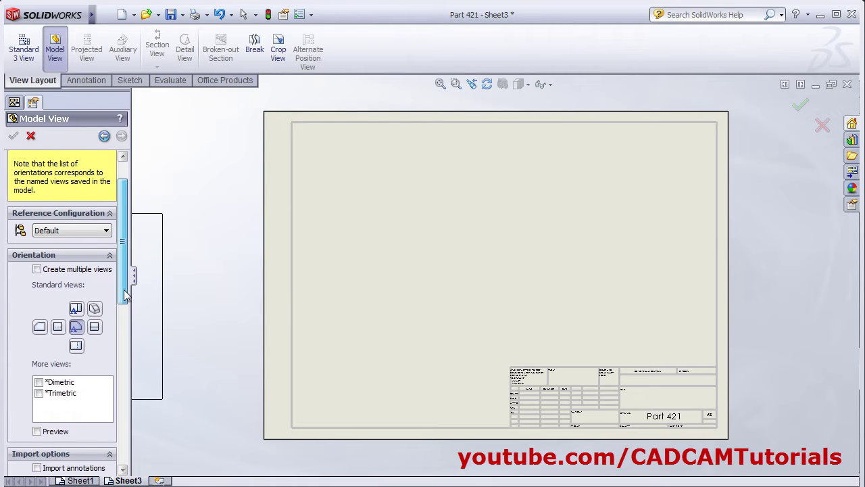
{"action": "left_click", "coordinate": [36, 275]}
{"action": "left_click", "coordinate": [75, 314]}
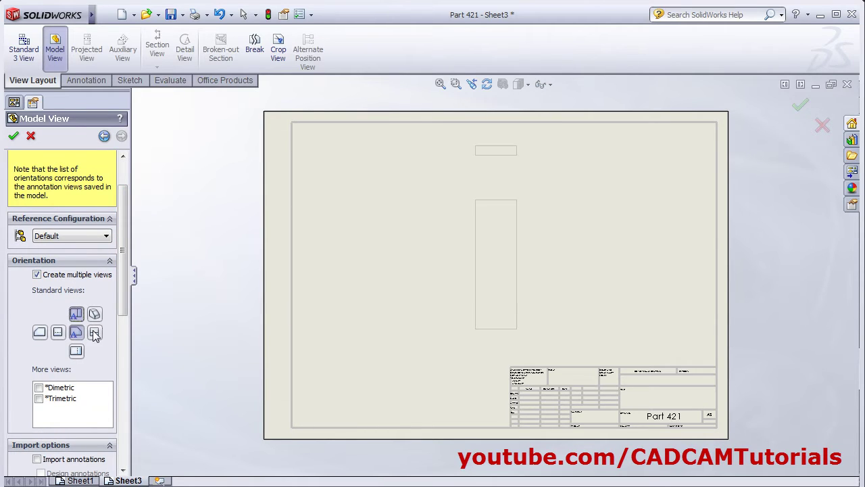
{"action": "left_click", "coordinate": [94, 332]}
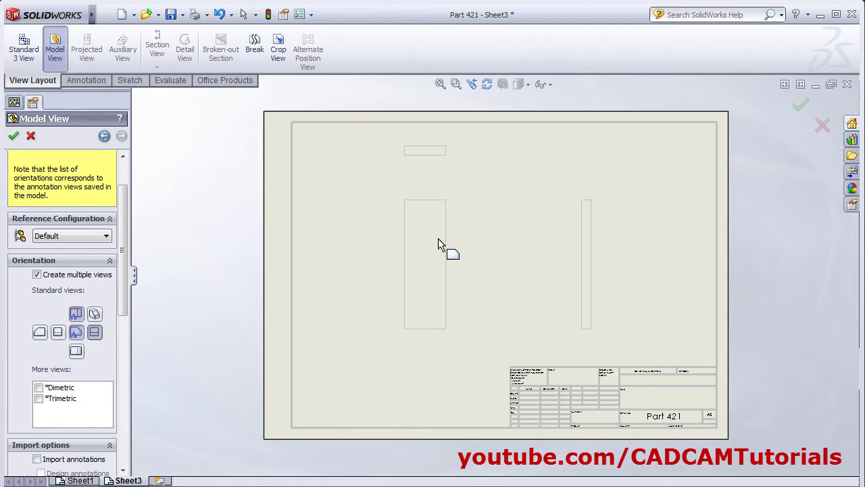
{"action": "left_click", "coordinate": [12, 136]}
{"action": "key", "text": "f"}
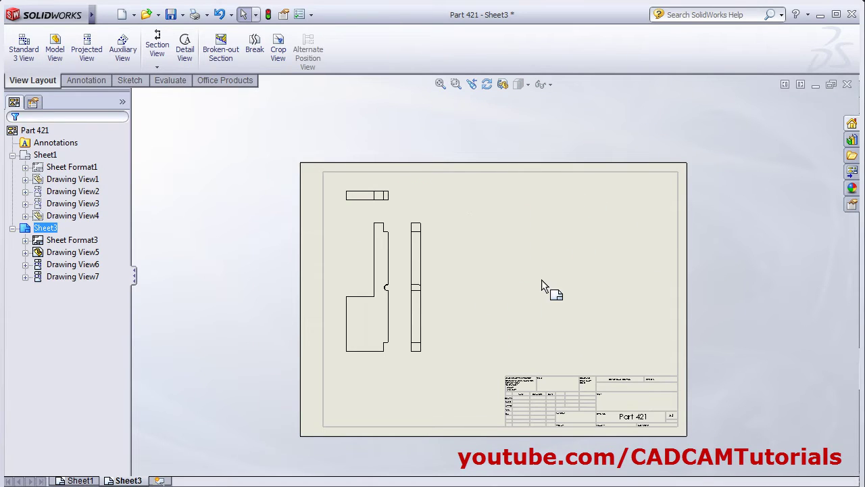
- Insert front, top and right views of Part 423 with design annotations imported and hidden lines visible
{"action": "left_click", "coordinate": [55, 50]}
{"action": "left_click", "coordinate": [67, 324]}
{"action": "left_click", "coordinate": [365, 178]}
{"action": "left_click", "coordinate": [551, 404]}
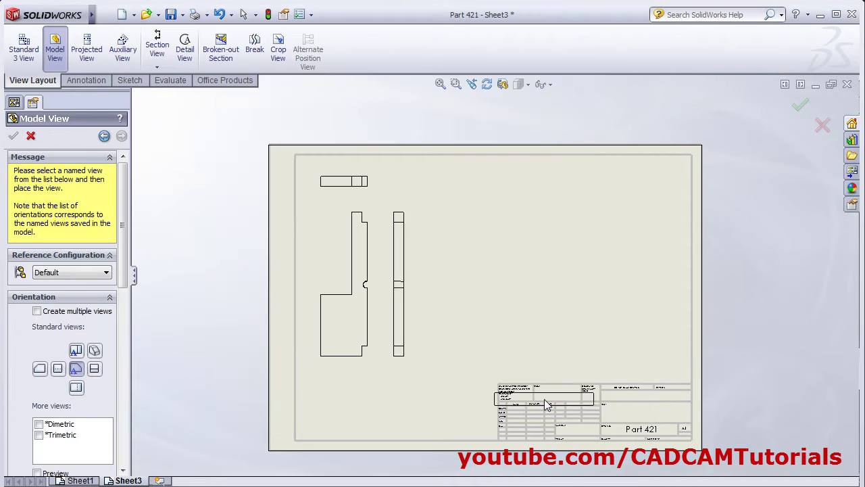
{"action": "left_click", "coordinate": [37, 311]}
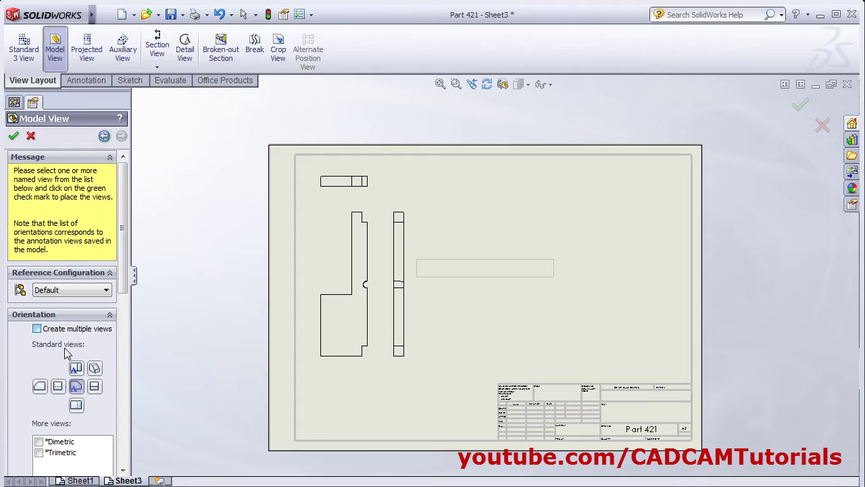
{"action": "scroll", "coordinate": [124, 282], "scroll_direction": "down", "scroll_amount": 10}
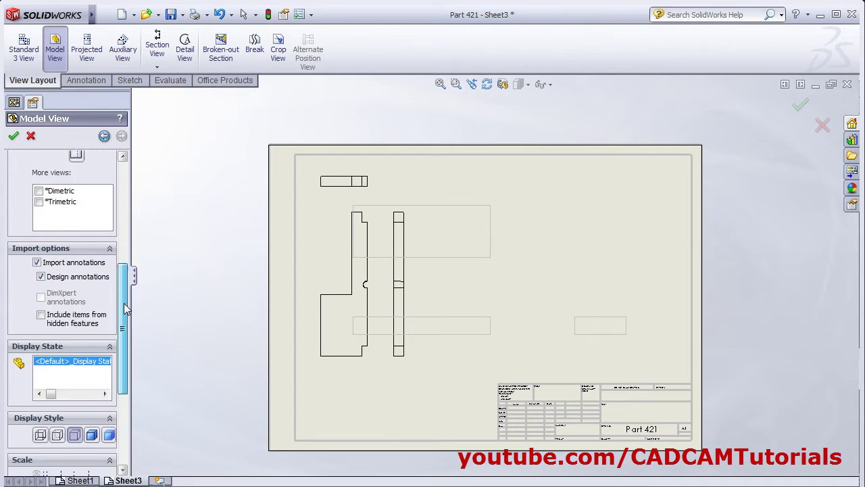
{"action": "left_click_drag", "start_coordinate": [110, 329], "coordinate": [110, 330]}
{"action": "left_click", "coordinate": [58, 378]}
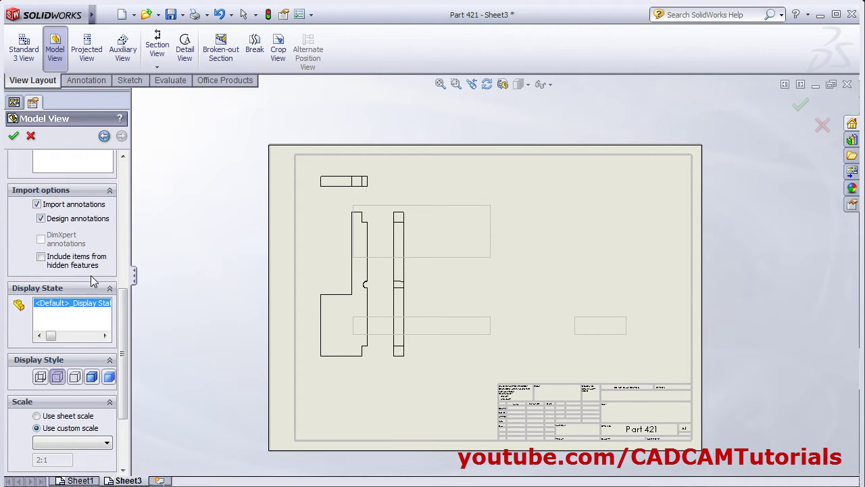
{"action": "left_click", "coordinate": [13, 136]}
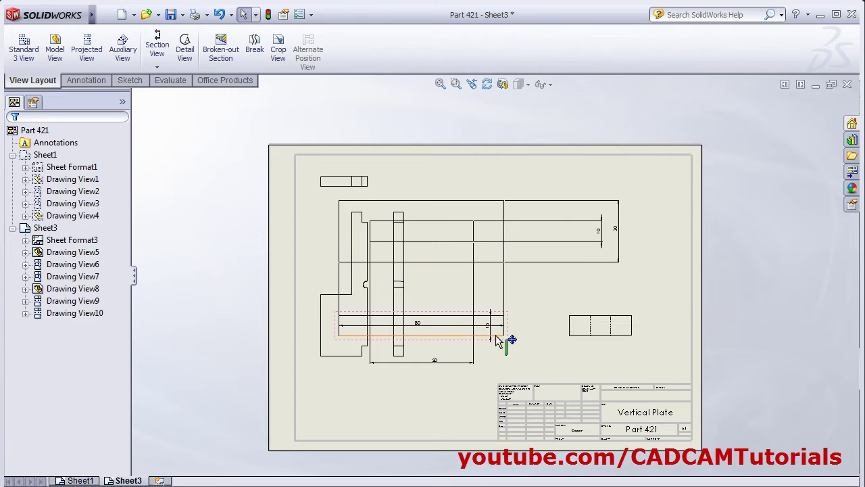
- Move the Part 423 views clear of the Part 422 views and reposition their dimensions close to the outlines, with the 80 mm length below the top view
{"action": "left_click_drag", "start_coordinate": [500, 338], "coordinate": [593, 343]}
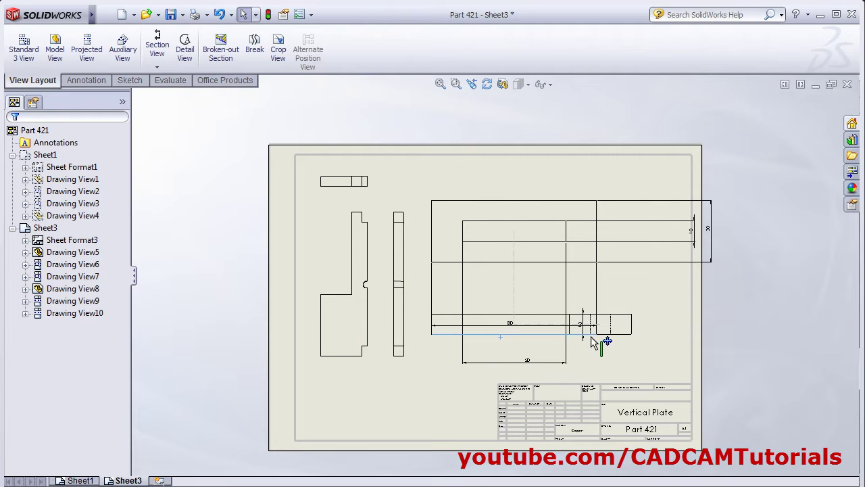
{"action": "left_click_drag", "start_coordinate": [531, 365], "coordinate": [522, 253]}
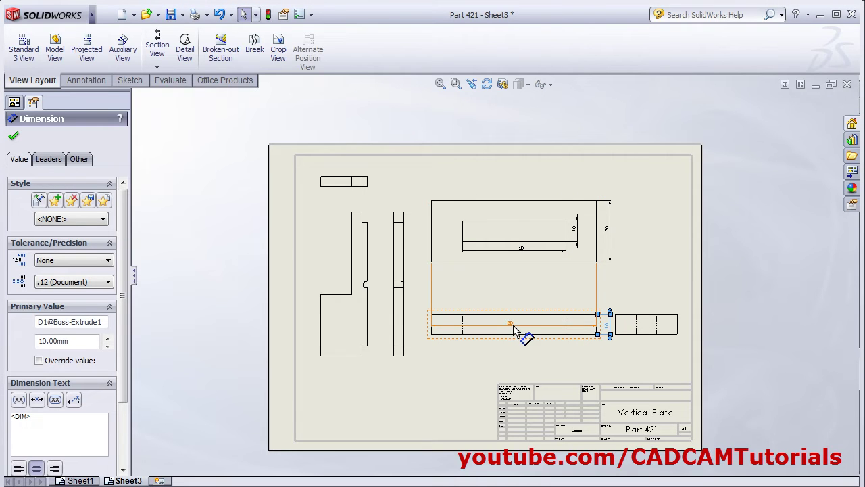
{"action": "left_click", "coordinate": [509, 325]}
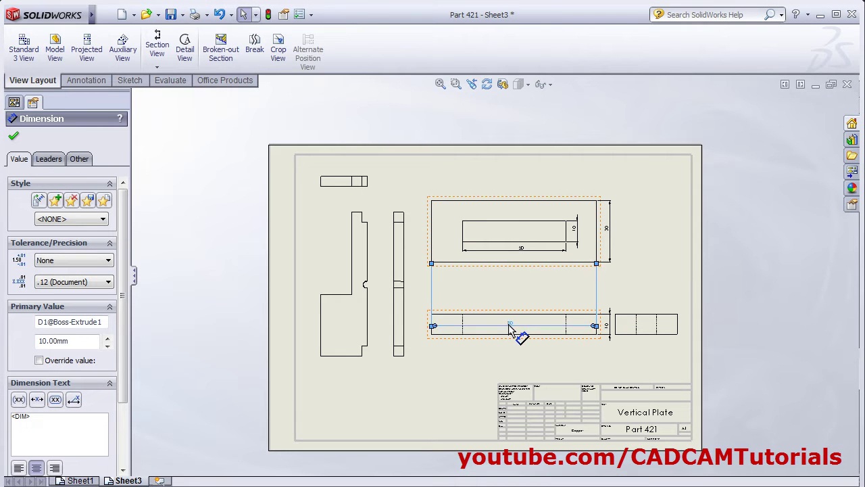
{"action": "mouse_move", "coordinate": [509, 325]}
{"action": "left_mouse_down"}
{"action": "mouse_move", "coordinate": [508, 344]}
{"action": "mouse_move", "coordinate": [482, 306]}
{"action": "mouse_move", "coordinate": [492, 261]}
{"action": "left_mouse_up"}
{"action": "left_click", "coordinate": [572, 353]}
{"action": "scroll", "coordinate": [570, 343], "scroll_direction": "down", "scroll_amount": 2}
{"action": "key", "text": "f"}
{"action": "left_click", "coordinate": [427, 351]}
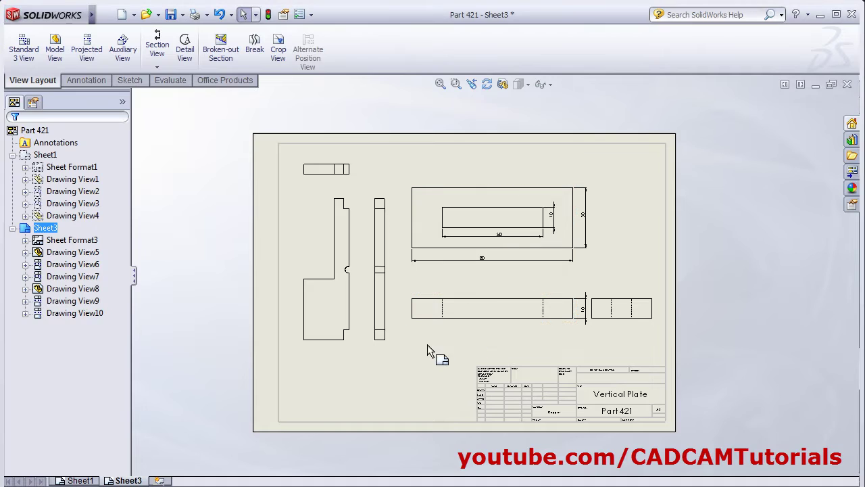
- Set the Part 423 views to a custom scale of 1:1
{"action": "scroll", "coordinate": [505, 332], "scroll_direction": "down", "scroll_amount": 1}
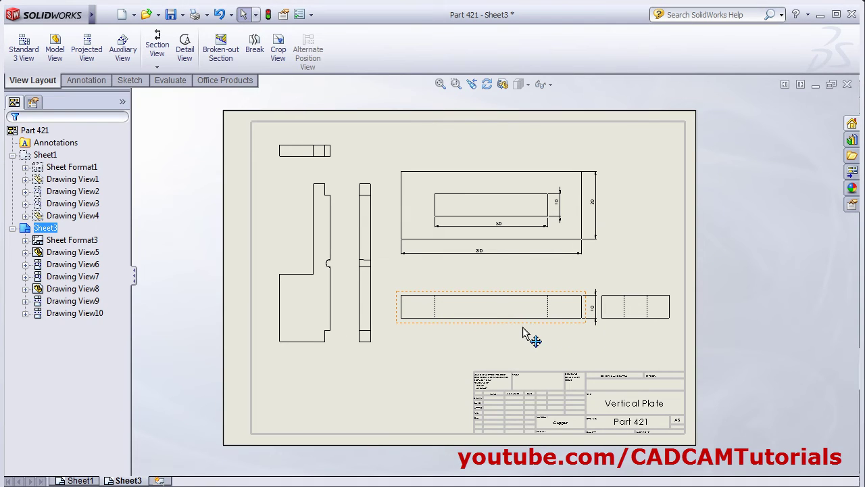
{"action": "scroll", "coordinate": [525, 333], "scroll_direction": "down", "scroll_amount": 1}
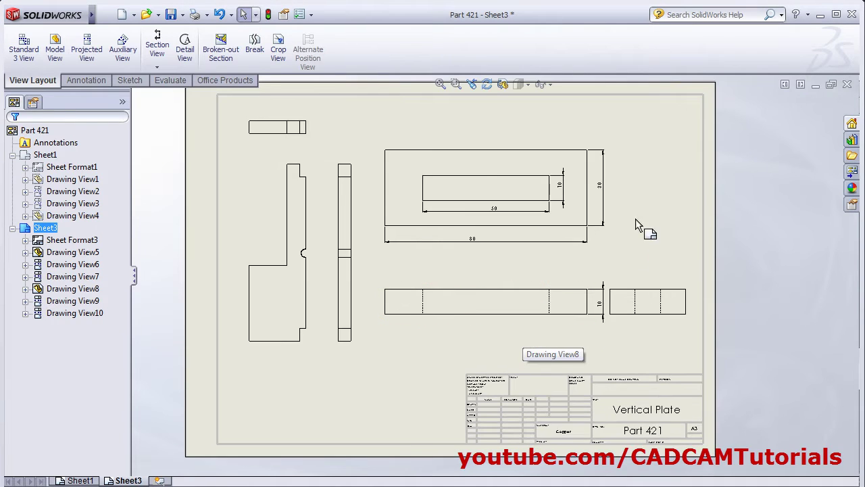
{"action": "left_click", "coordinate": [500, 269]}
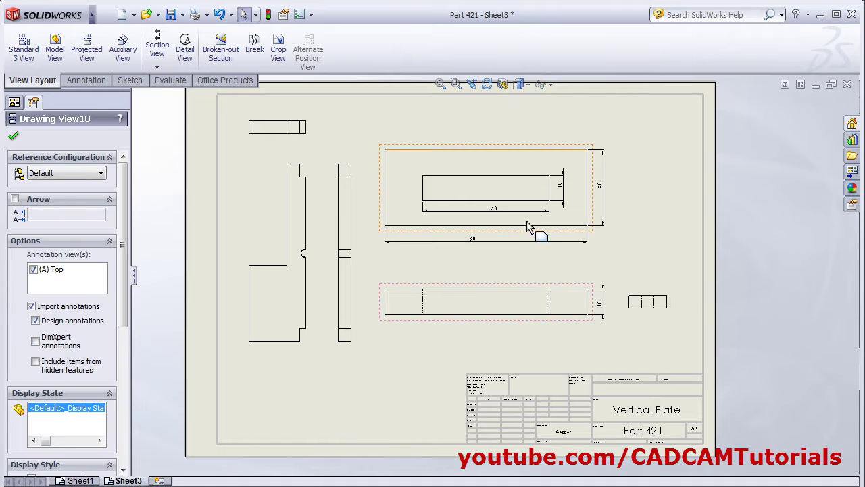
{"action": "left_click", "coordinate": [508, 283], "text": "ctrl"}
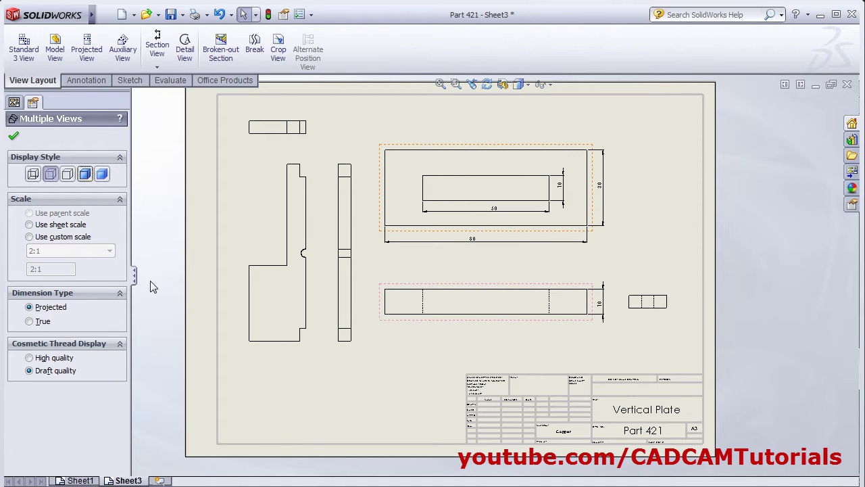
{"action": "left_click", "coordinate": [65, 241]}
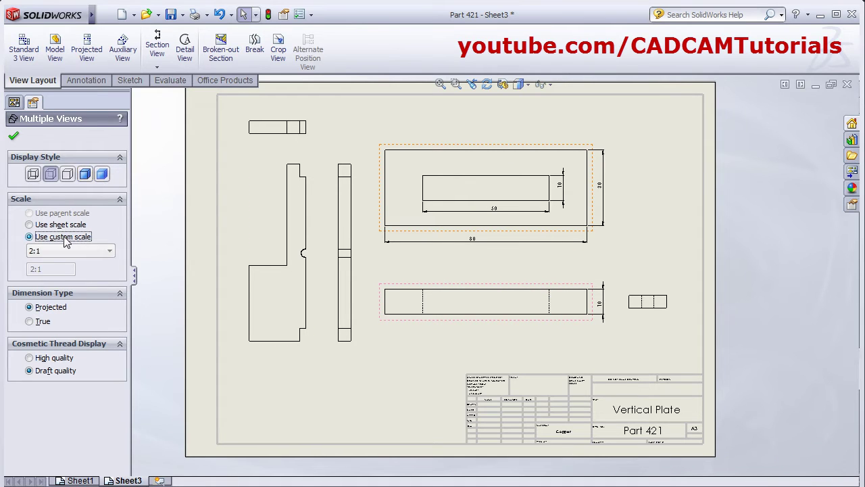
{"action": "left_click", "coordinate": [109, 250]}
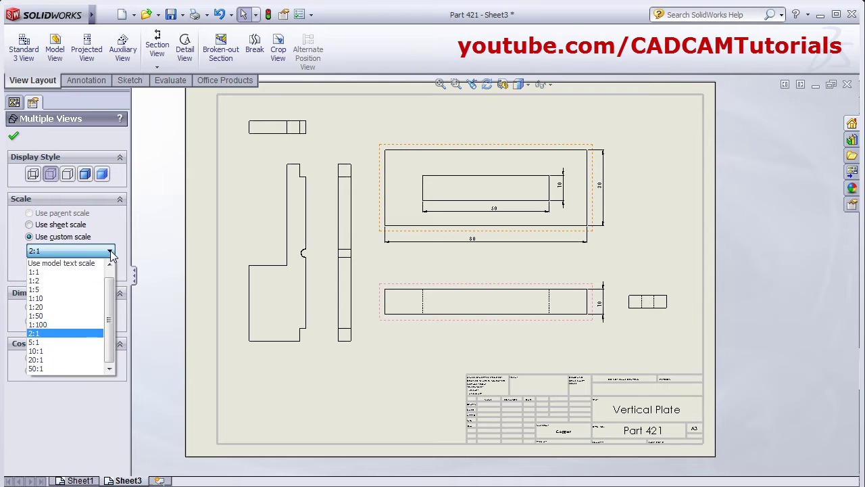
{"action": "left_click", "coordinate": [49, 272]}
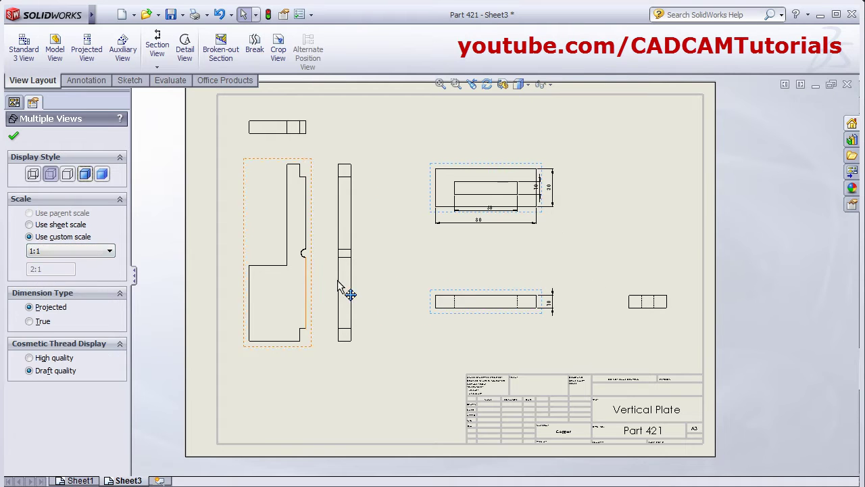
{"action": "left_click", "coordinate": [14, 136]}
{"action": "scroll", "coordinate": [550, 355], "scroll_direction": "down", "scroll_amount": 3}
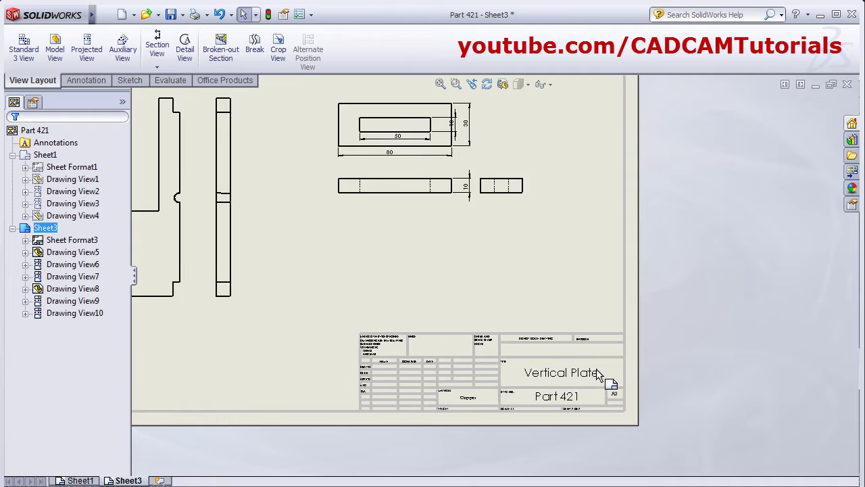
- Edit the sheet format of the second sheet and change the title note to Assembly Parts
{"action": "middle_click_drag", "start_coordinate": [484, 419], "coordinate": [538, 437]}
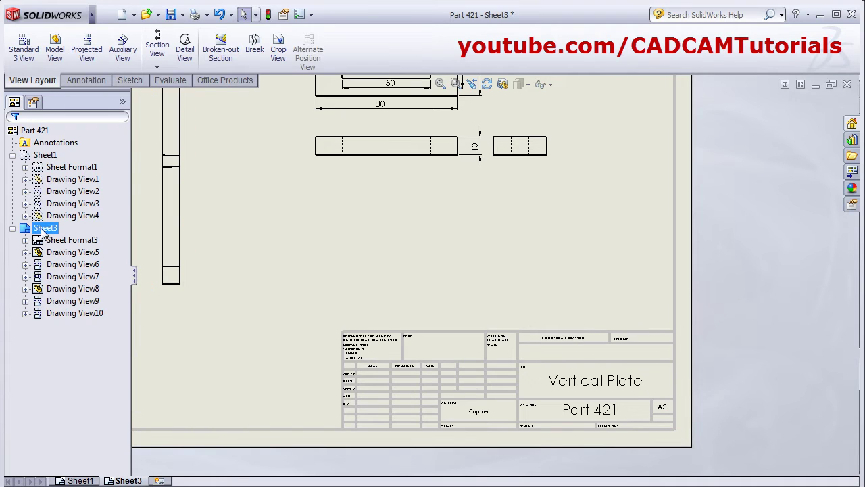
{"action": "right_click", "coordinate": [42, 231]}
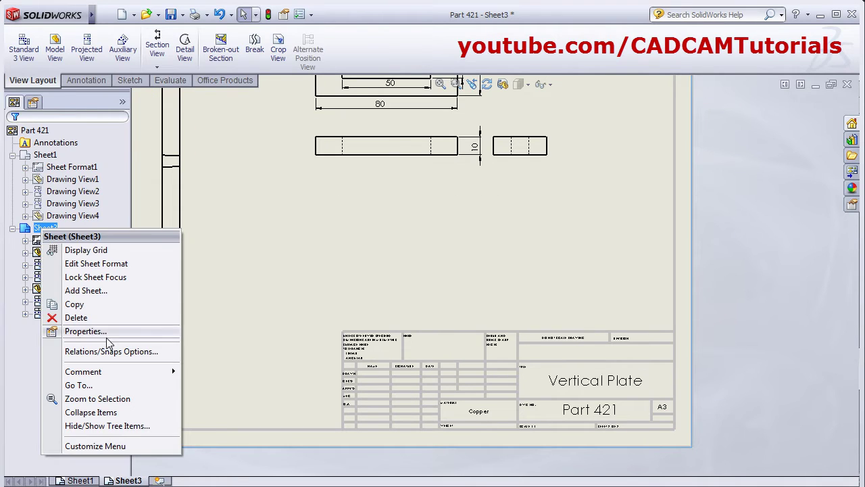
{"action": "left_click", "coordinate": [94, 264]}
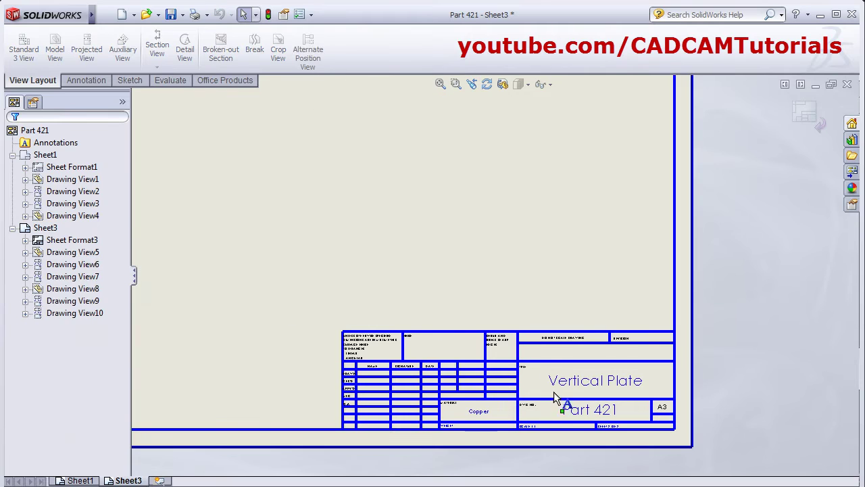
{"action": "double_click", "coordinate": [610, 385]}
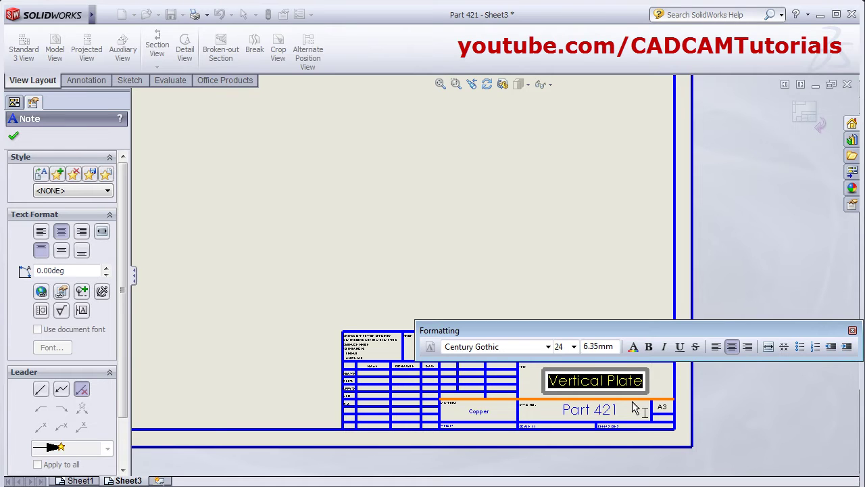
{"action": "type", "text": "Assembly Parts"}
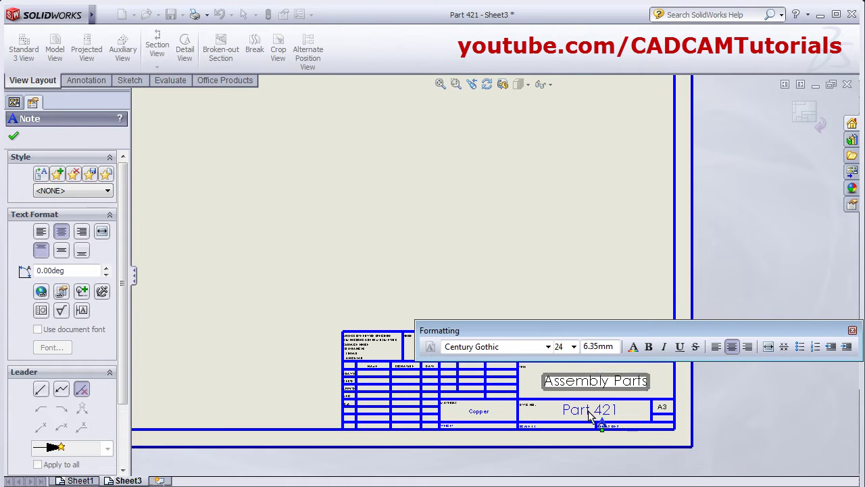
- Change the title block's drawing number note to Part 422 & 423 and finish editing the sheet format
{"action": "left_click", "coordinate": [588, 411]}
{"action": "double_click", "coordinate": [582, 410]}
{"action": "left_click", "coordinate": [618, 413]}
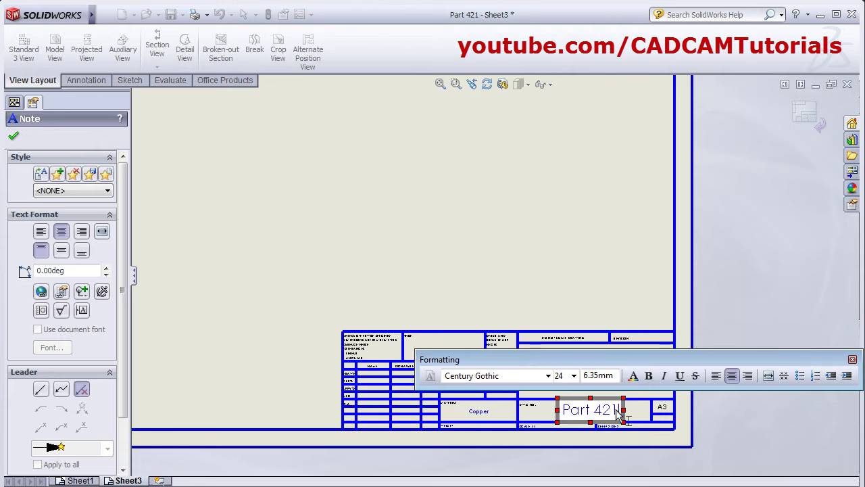
{"action": "key", "text": "BackSpace"}
{"action": "key", "text": "BackSpace"}
{"action": "key", "text": "BackSpace"}
{"action": "key", "text": "BackSpace"}
{"action": "key", "text": "BackSpace"}
{"action": "key", "text": "BackSpace"}
{"action": "key", "text": "BackSpace"}
{"action": "key", "text": "BackSpace"}
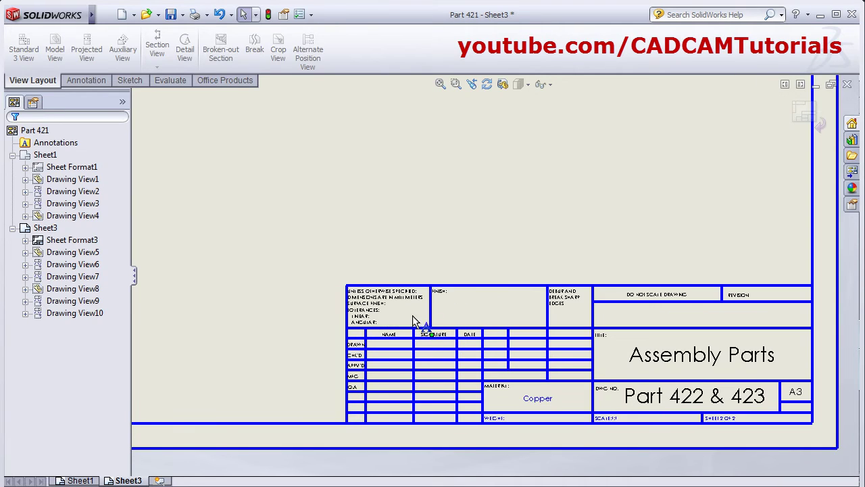
{"action": "scroll", "coordinate": [443, 335], "scroll_direction": "up", "scroll_amount": 2}
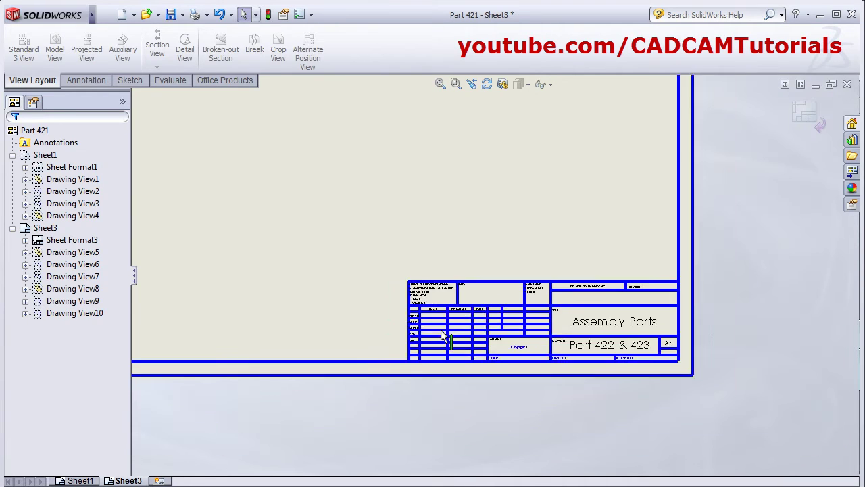
{"action": "scroll", "coordinate": [441, 331], "scroll_direction": "up", "scroll_amount": 2}
{"action": "middle_click_drag", "start_coordinate": [310, 227], "coordinate": [345, 324]}
{"action": "left_click", "coordinate": [808, 113]}
{"action": "scroll", "coordinate": [466, 379], "scroll_direction": "down", "scroll_amount": 1}
{"action": "middle_click_drag", "start_coordinate": [432, 340], "coordinate": [397, 341]}
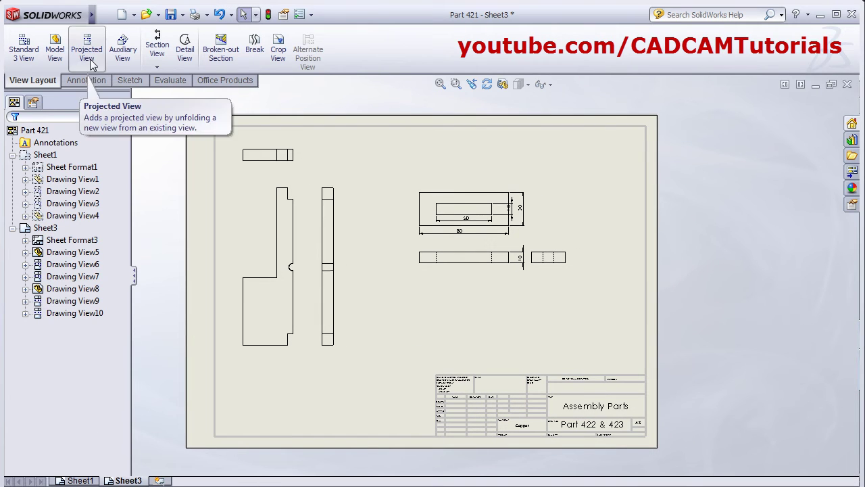
- Project left, bottom and isometric views from the front view of Part 422
{"action": "middle_click_drag", "start_coordinate": [373, 256], "coordinate": [441, 273]}
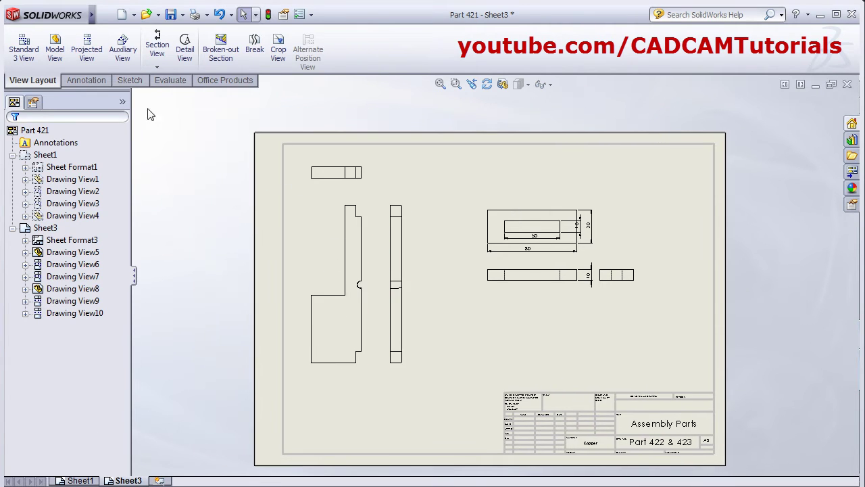
{"action": "left_click", "coordinate": [86, 50]}
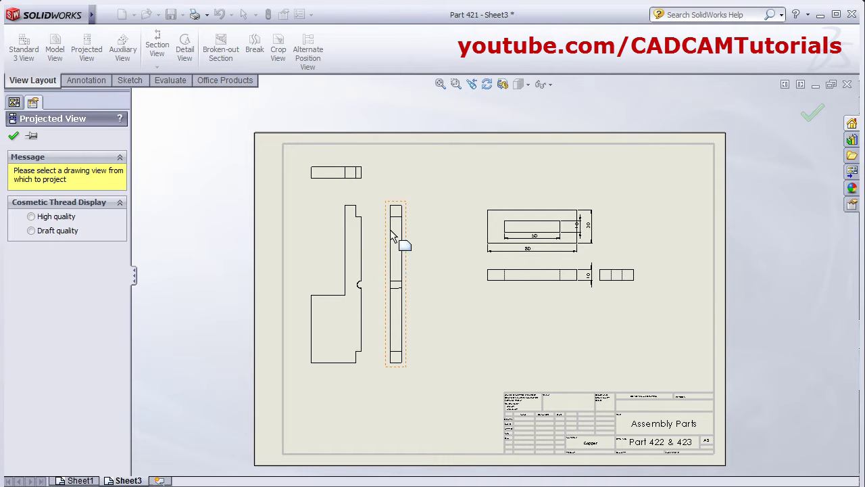
{"action": "left_click", "coordinate": [365, 261]}
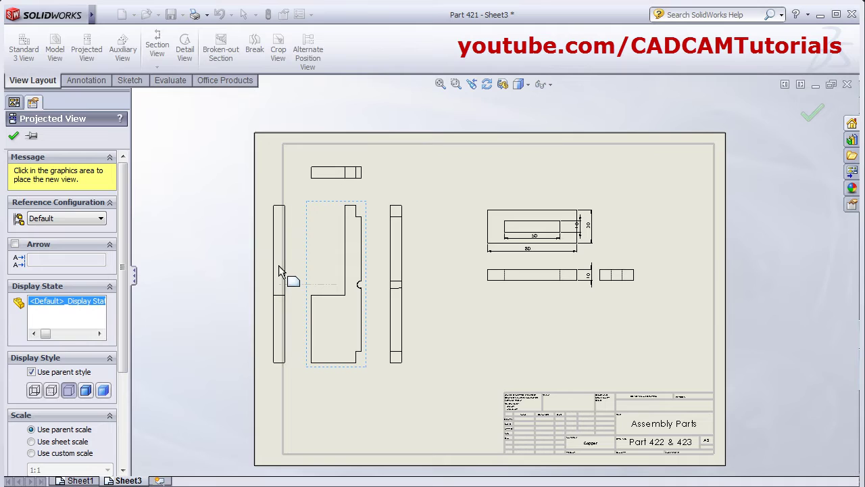
{"action": "left_click", "coordinate": [278, 269]}
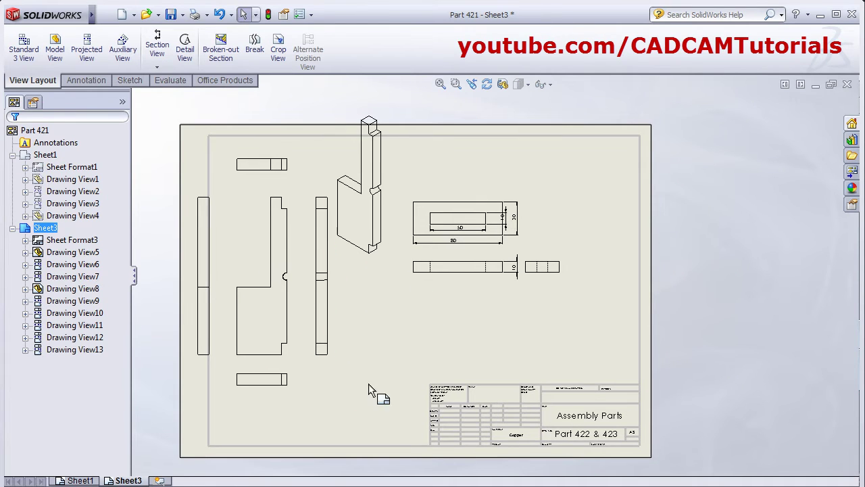
- Add a third drawing sheet and accept its sheet properties with 1:1 scale and third angle projection
{"action": "left_click", "coordinate": [161, 480]}
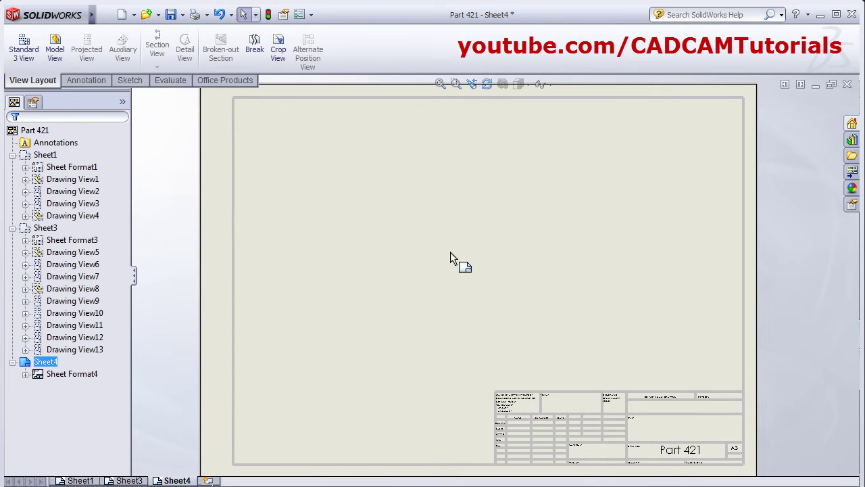
{"action": "right_click", "coordinate": [46, 364]}
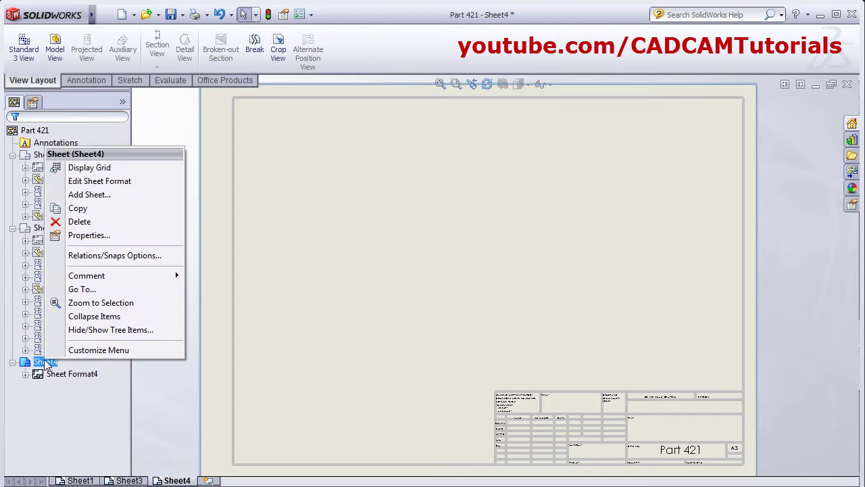
{"action": "left_click", "coordinate": [88, 235]}
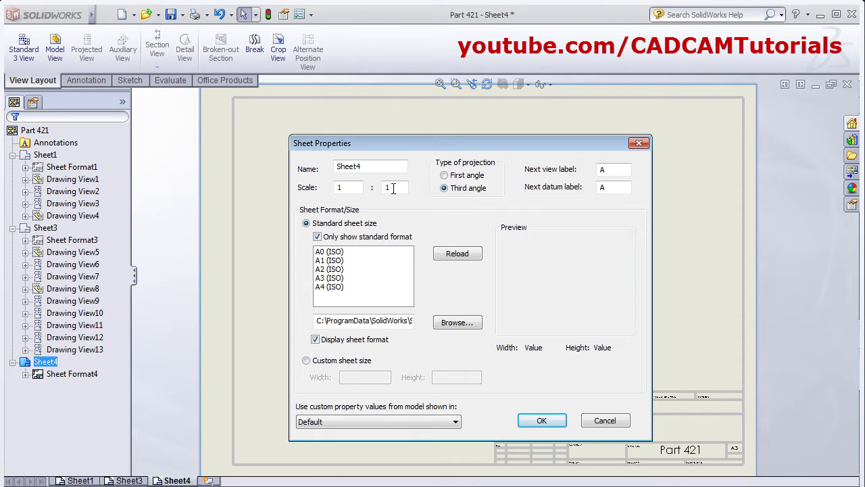
{"action": "left_click", "coordinate": [542, 420]}
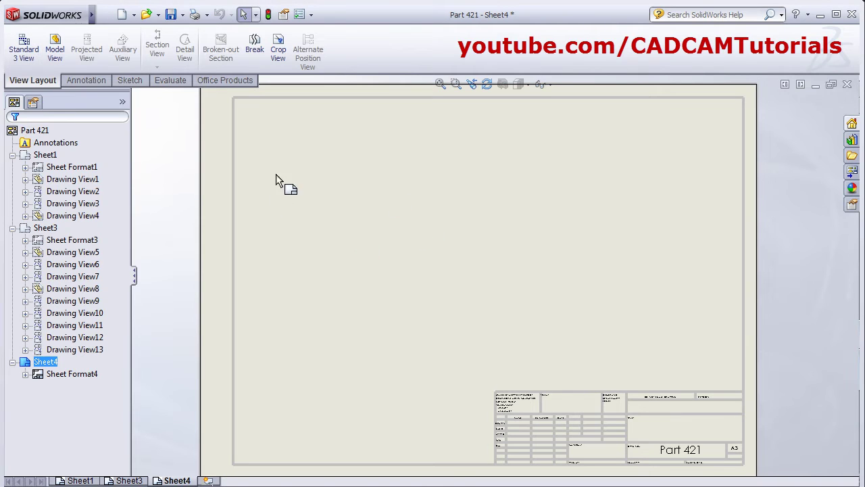
- Insert the standard three views of Pattern Ex - 2 on the new sheet
{"action": "left_click", "coordinate": [28, 61]}
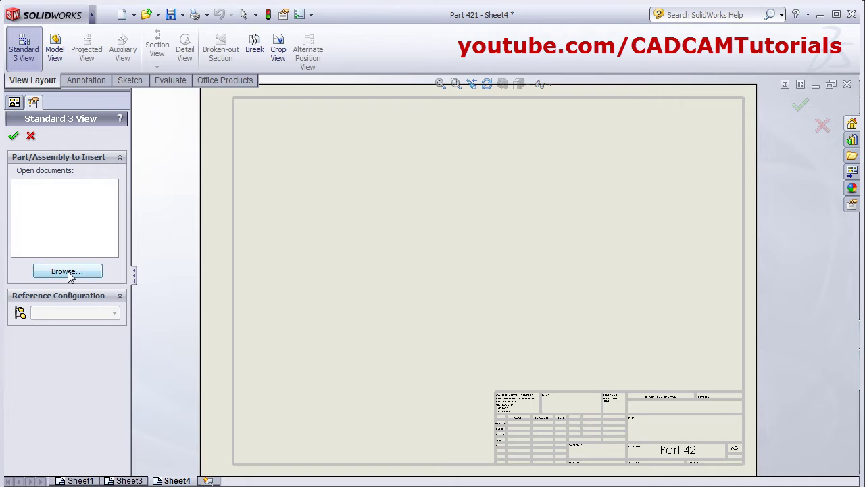
{"action": "left_click", "coordinate": [69, 273]}
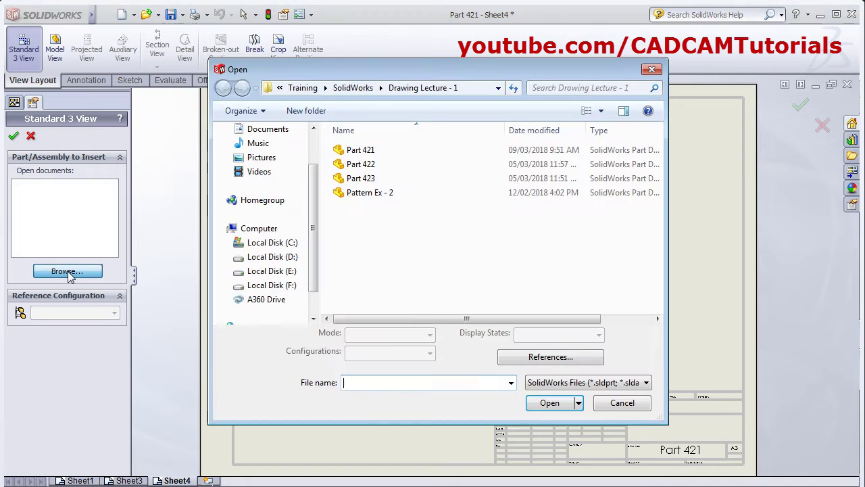
{"action": "left_click", "coordinate": [365, 195]}
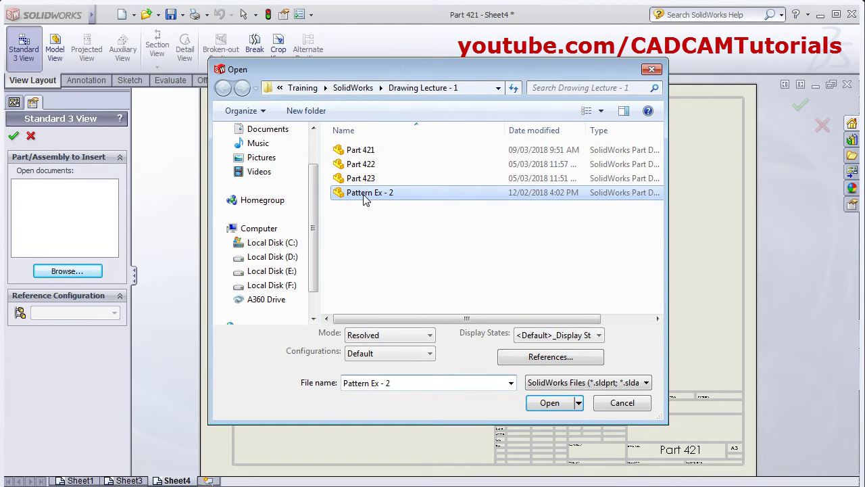
{"action": "left_click", "coordinate": [548, 403]}
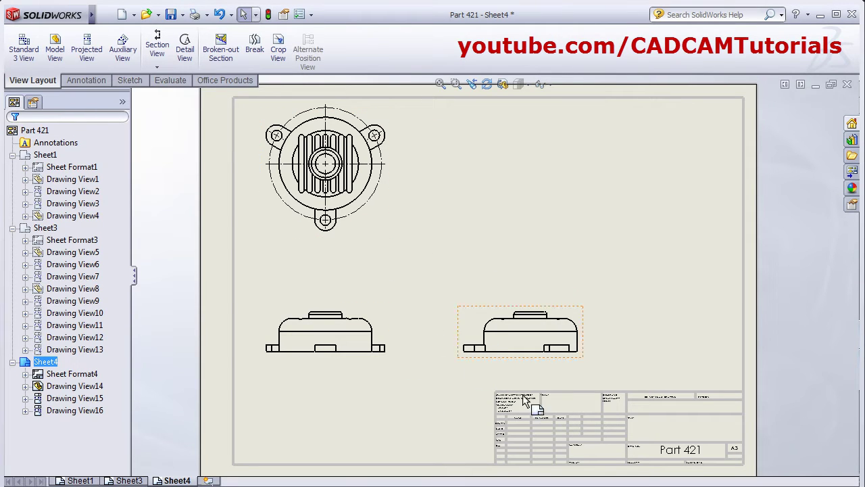
- Set the display style of all three Pattern Ex - 2 views together to hidden lines visible
{"action": "left_click", "coordinate": [375, 221]}
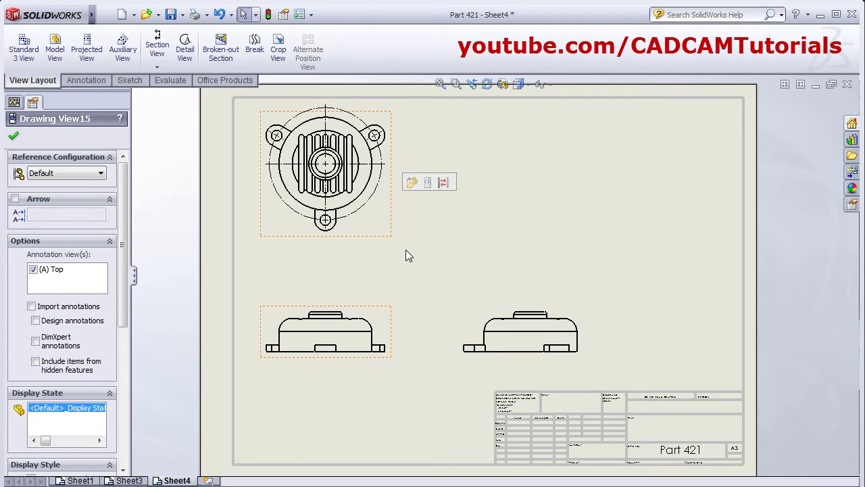
{"action": "left_click", "coordinate": [392, 314]}
{"action": "left_click", "coordinate": [471, 337], "text": "ctrl"}
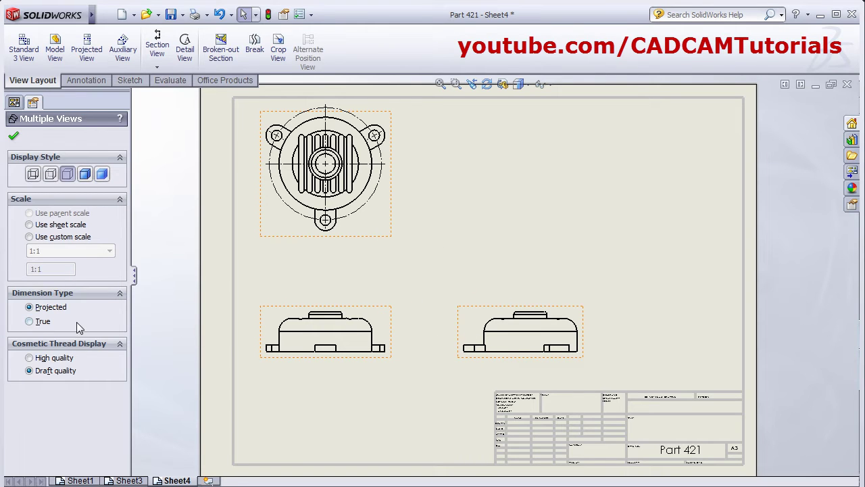
{"action": "left_click", "coordinate": [51, 175]}
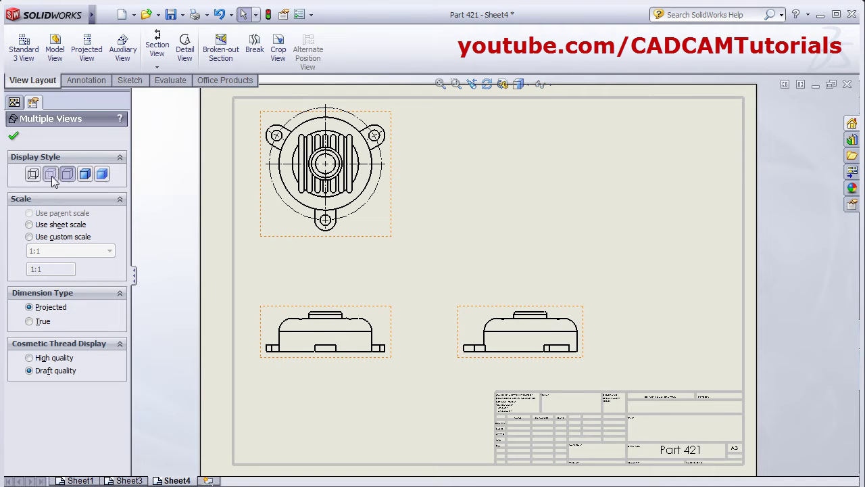
{"action": "left_click", "coordinate": [14, 139]}
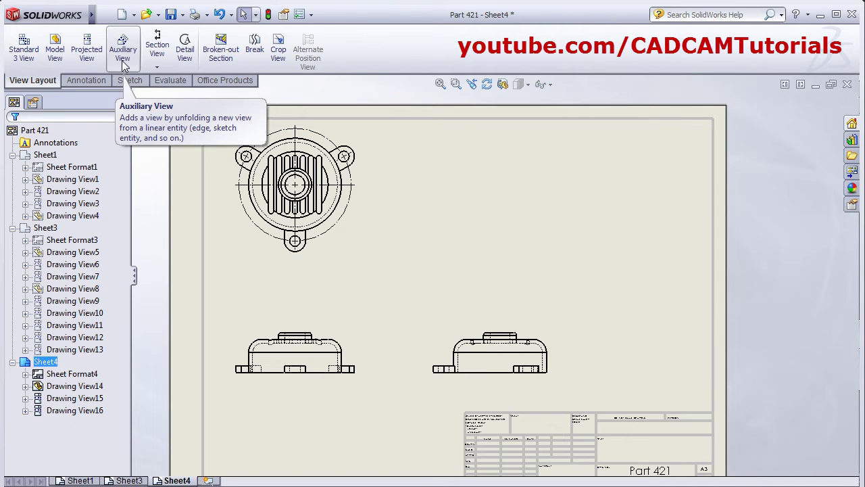
- Create an auxiliary view from the slanted edge of the top view's upper-right lug and place it diagonally below
{"action": "left_click", "coordinate": [122, 54]}
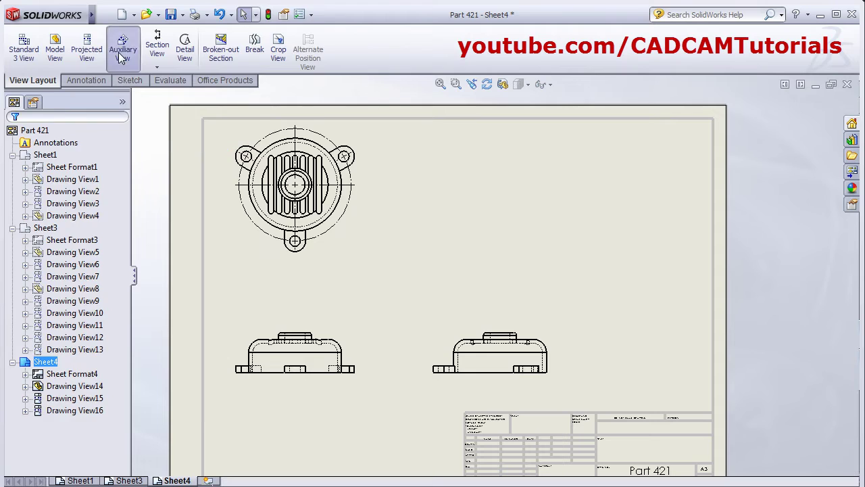
{"action": "left_click", "coordinate": [344, 167]}
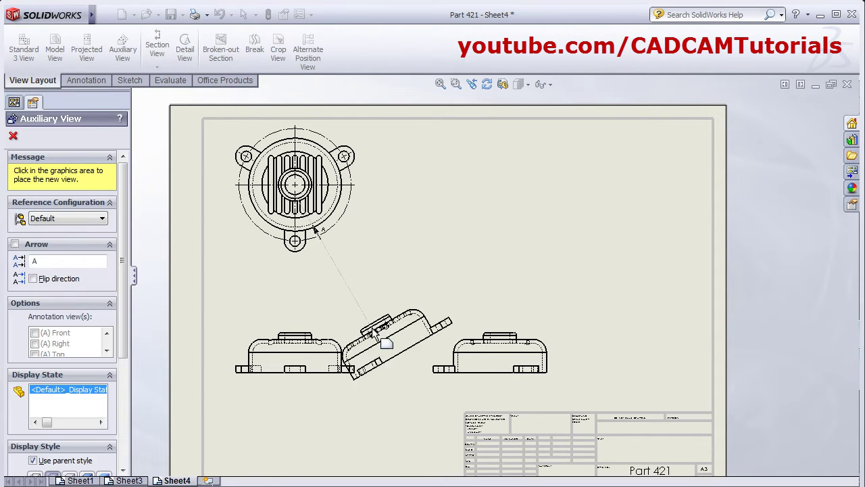
{"action": "left_click", "coordinate": [361, 271]}
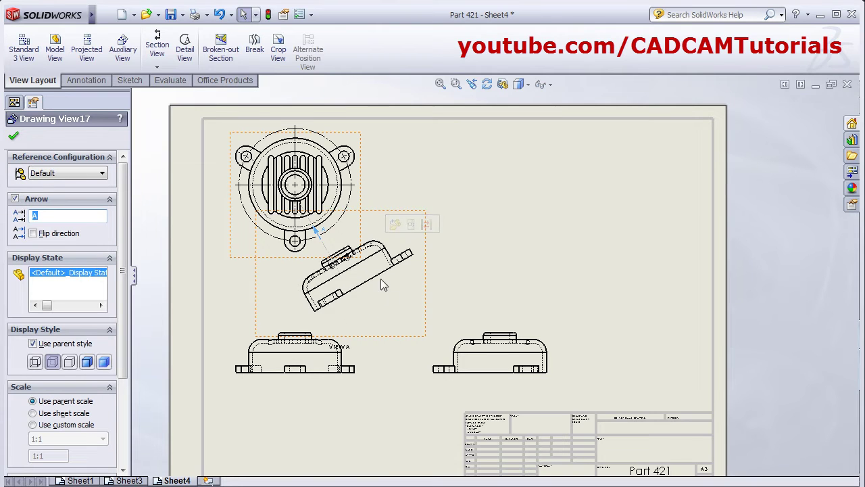
{"action": "scroll", "coordinate": [379, 254], "scroll_direction": "up", "scroll_amount": 1}
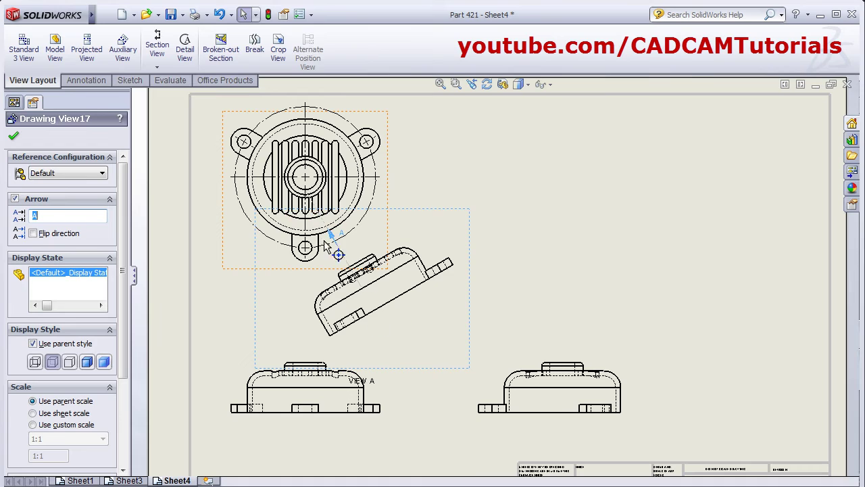
{"action": "key", "text": "f"}
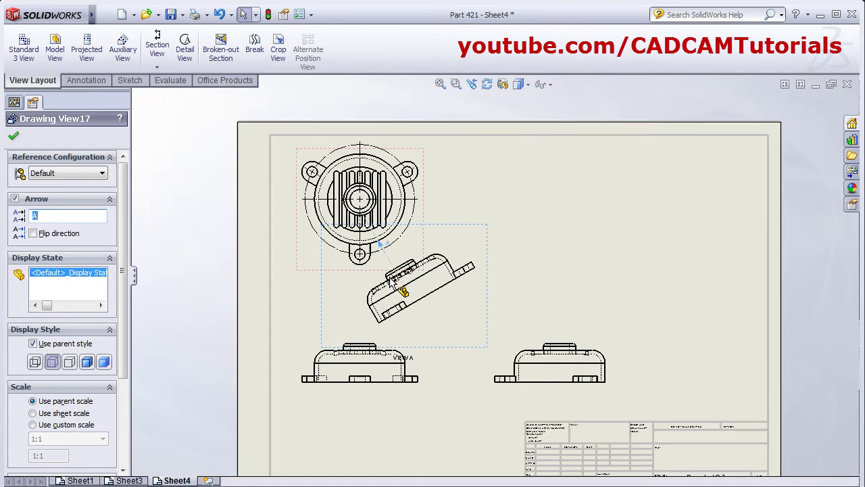
- Flip the auxiliary view's direction, then restore its original direction
{"action": "left_click", "coordinate": [42, 233]}
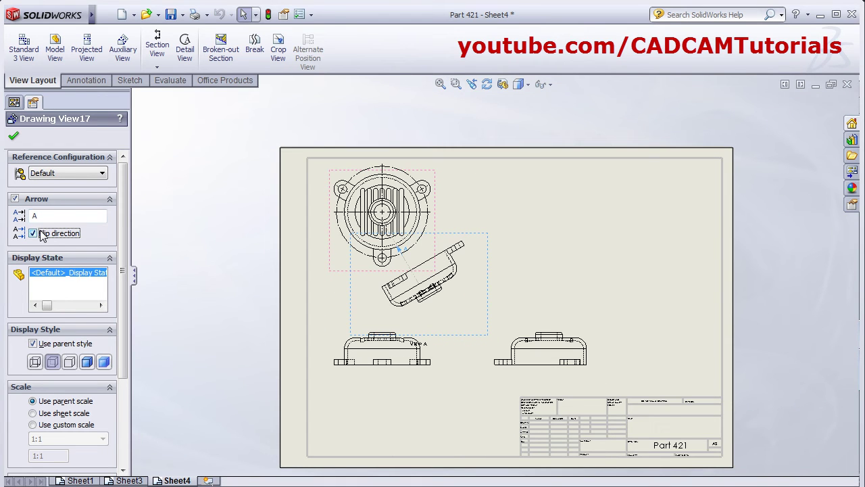
{"action": "left_click", "coordinate": [42, 233]}
{"action": "left_click", "coordinate": [169, 187]}
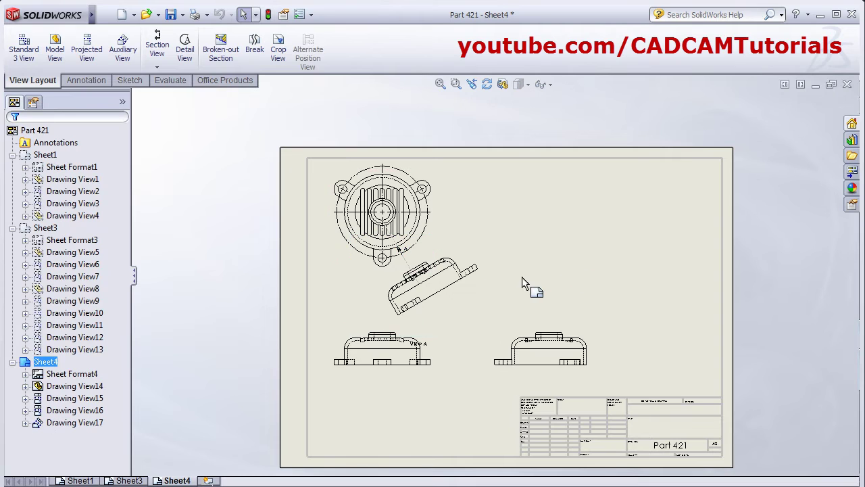
- Delete the auxiliary view from the sheet
{"action": "scroll", "coordinate": [522, 276], "scroll_direction": "down", "scroll_amount": 2}
{"action": "left_click", "coordinate": [438, 308]}
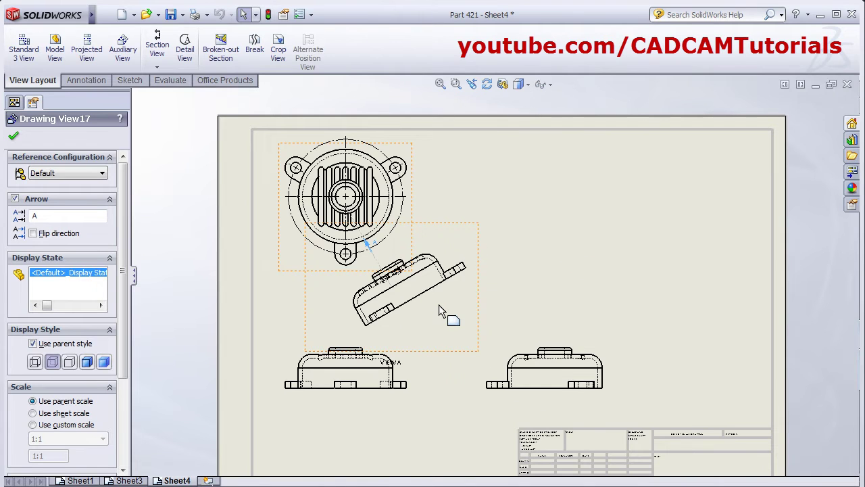
{"action": "right_click", "coordinate": [439, 308]}
{"action": "left_click", "coordinate": [484, 373]}
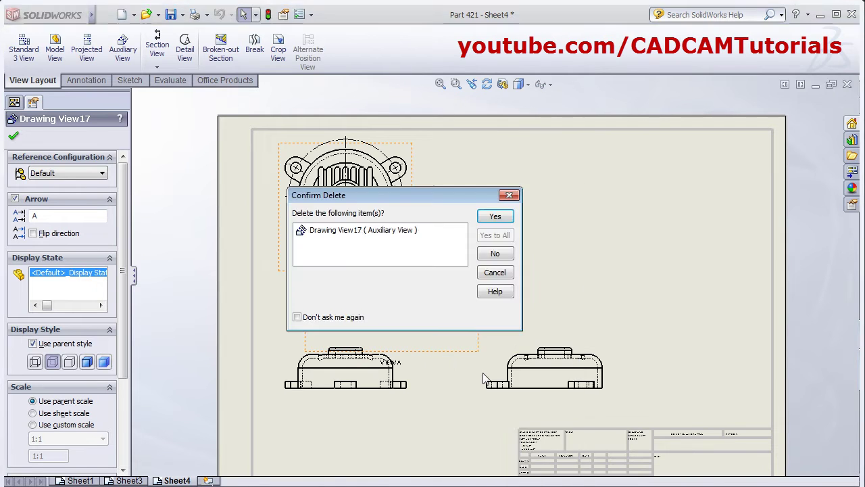
{"action": "left_click", "coordinate": [495, 216]}
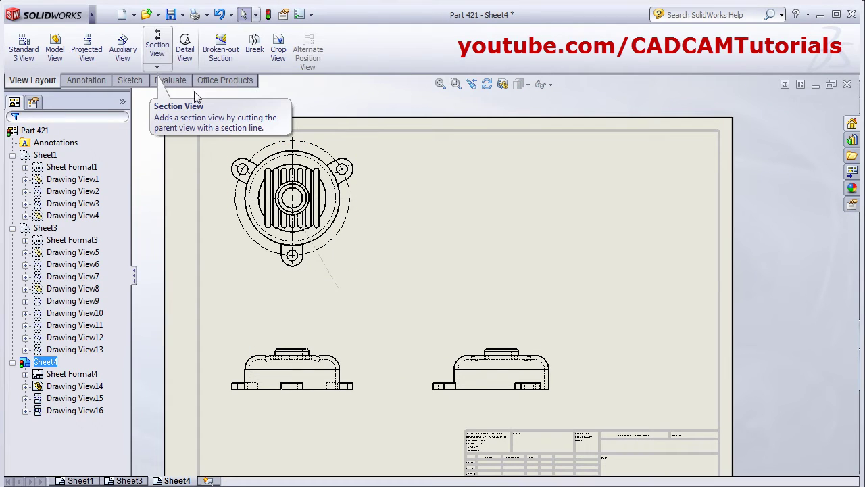
- Delete the isometric view of the stepped part from Sheet3
{"action": "left_click", "coordinate": [128, 480]}
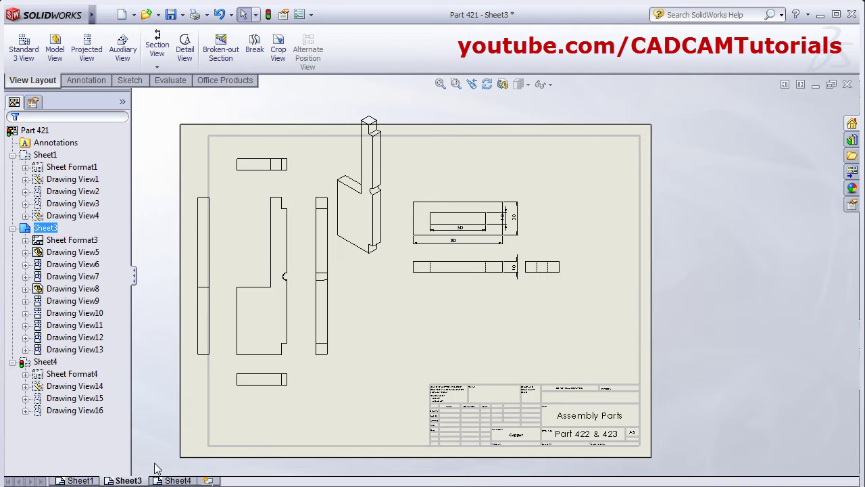
{"action": "scroll", "coordinate": [530, 223], "scroll_direction": "down", "scroll_amount": 2}
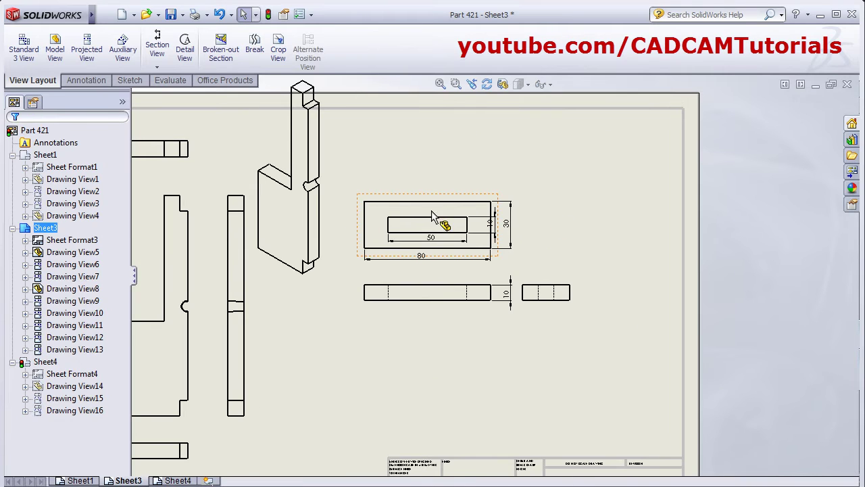
{"action": "scroll", "coordinate": [432, 215], "scroll_direction": "down", "scroll_amount": 2}
{"action": "left_click", "coordinate": [475, 292]}
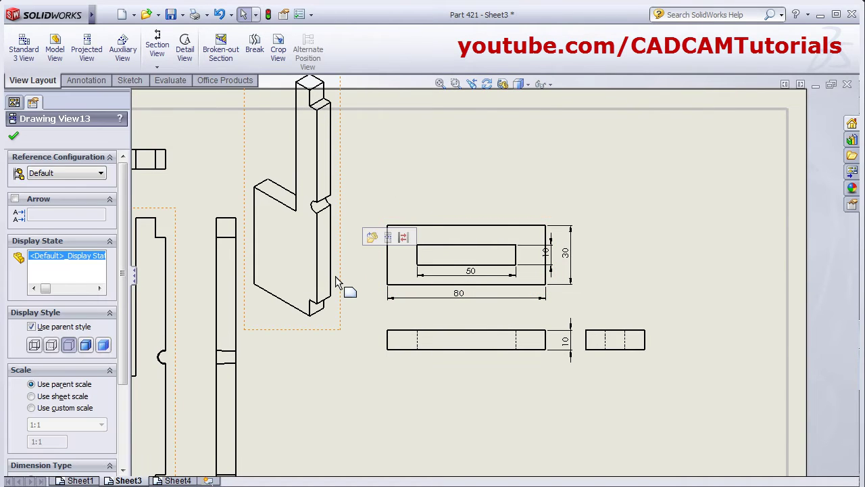
{"action": "key", "text": "Delete"}
{"action": "left_click", "coordinate": [495, 217]}
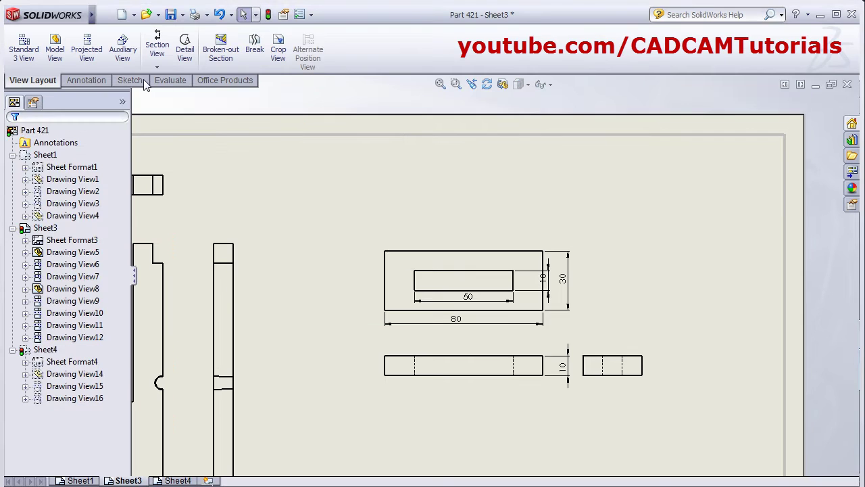
- Create a section view cut horizontally through the middle of the slotted plate's 80 x 30 view and place it above
{"action": "left_click", "coordinate": [157, 49]}
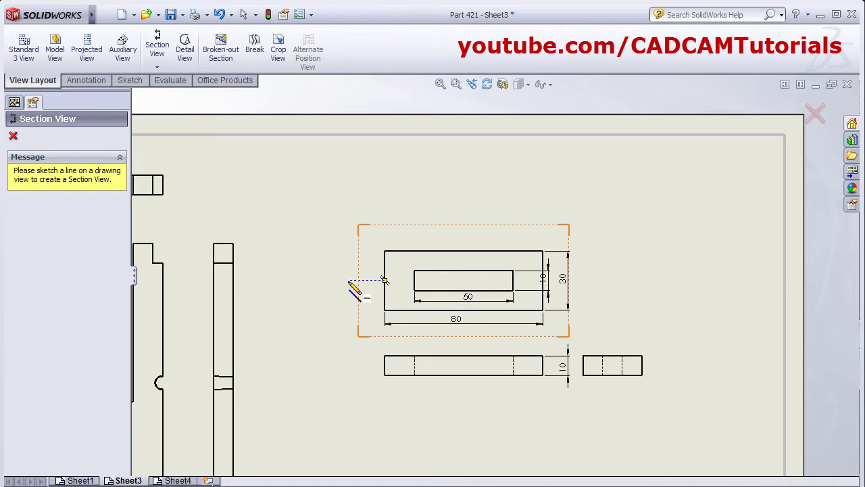
{"action": "left_click", "coordinate": [384, 279]}
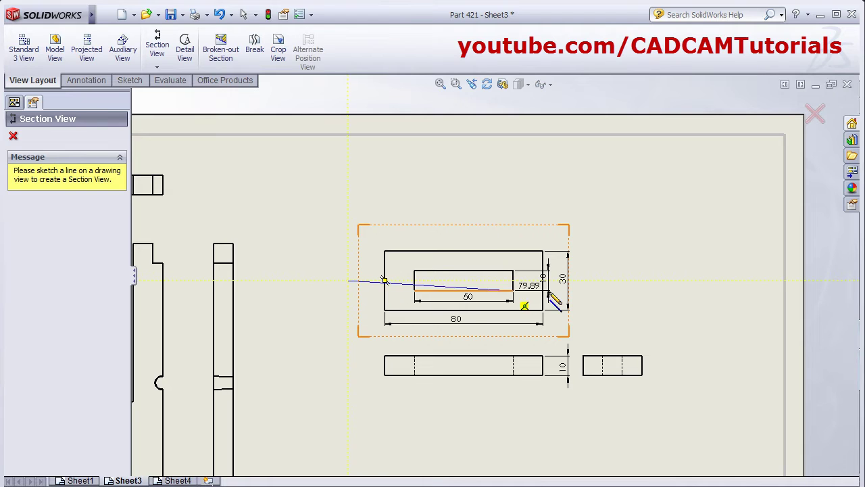
{"action": "left_click", "coordinate": [599, 280]}
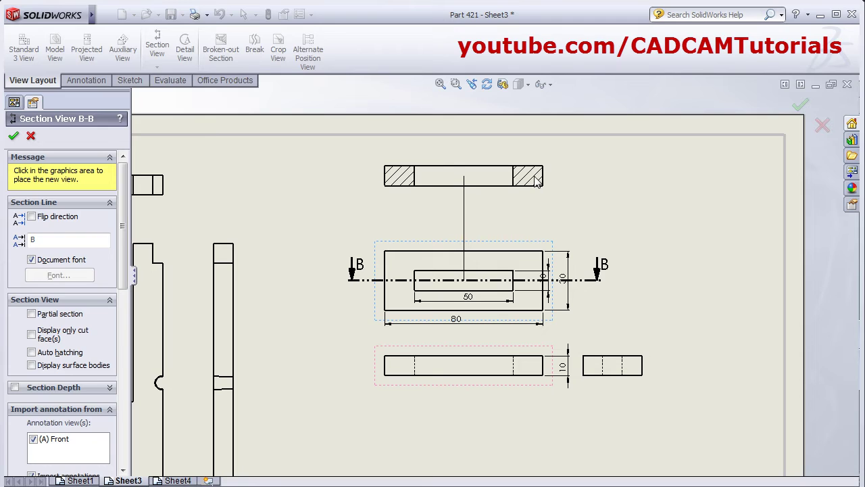
{"action": "left_click", "coordinate": [536, 180]}
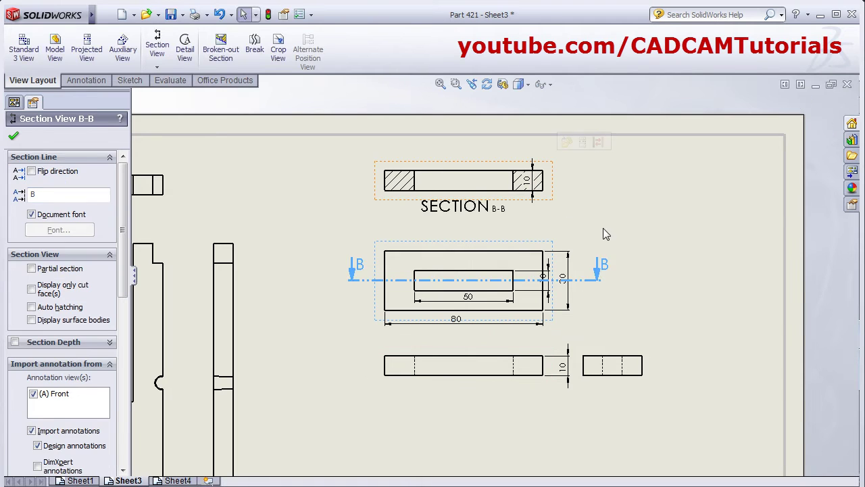
{"action": "left_click", "coordinate": [563, 209]}
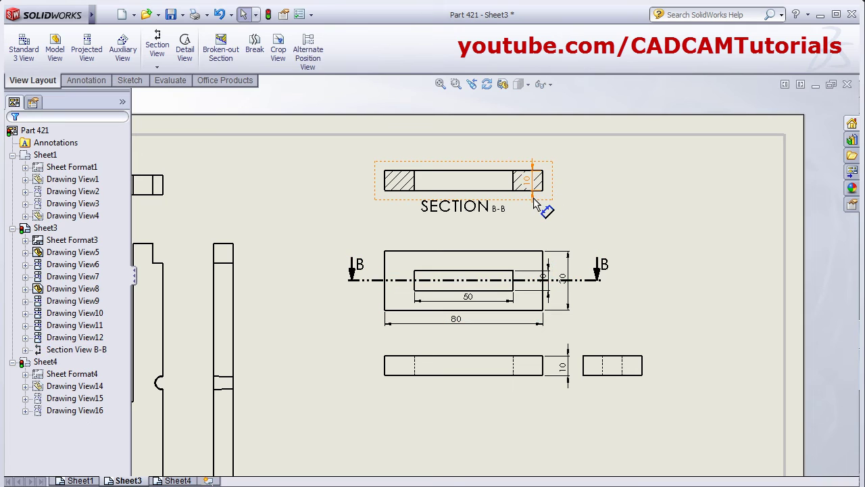
- Move the section view's 10 mm thickness dimension off the hatched area to just outside the plate's right edge
{"action": "left_click_drag", "start_coordinate": [532, 197], "coordinate": [568, 196]}
{"action": "left_click", "coordinate": [568, 199]}
{"action": "scroll", "coordinate": [554, 196], "scroll_direction": "down", "scroll_amount": 1}
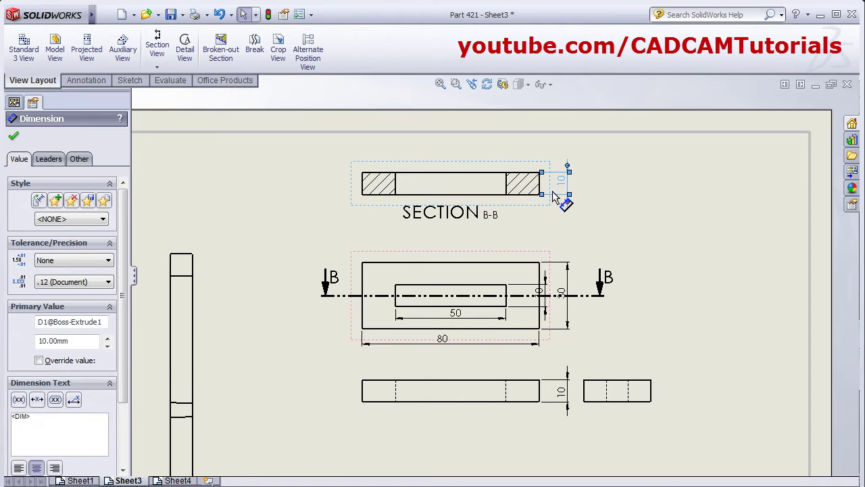
- Turn off material crosshatch for the section's hatching, try hatch scales 5 and 0.5, and set the scale to 3
{"action": "left_click", "coordinate": [388, 194]}
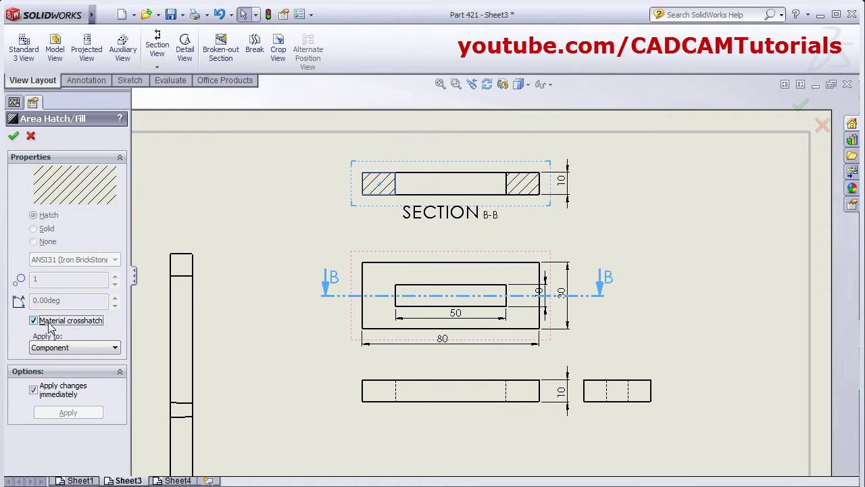
{"action": "left_click", "coordinate": [44, 322]}
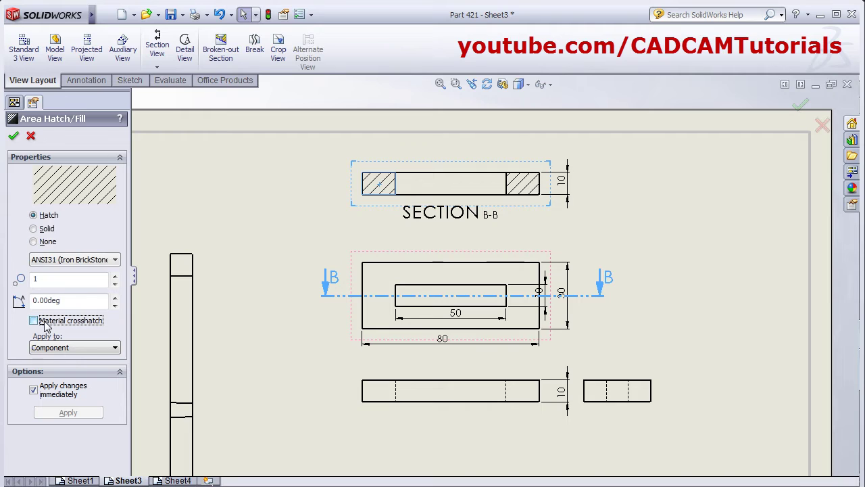
{"action": "double_click", "coordinate": [51, 278]}
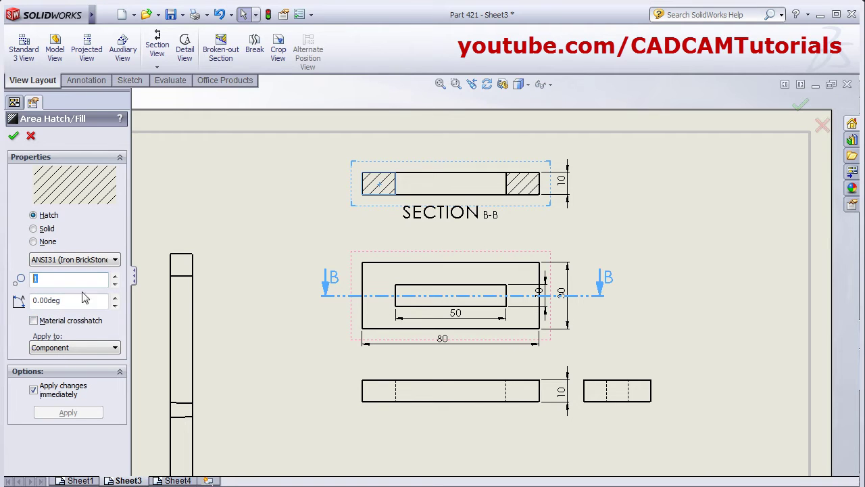
{"action": "type", "text": "5"}
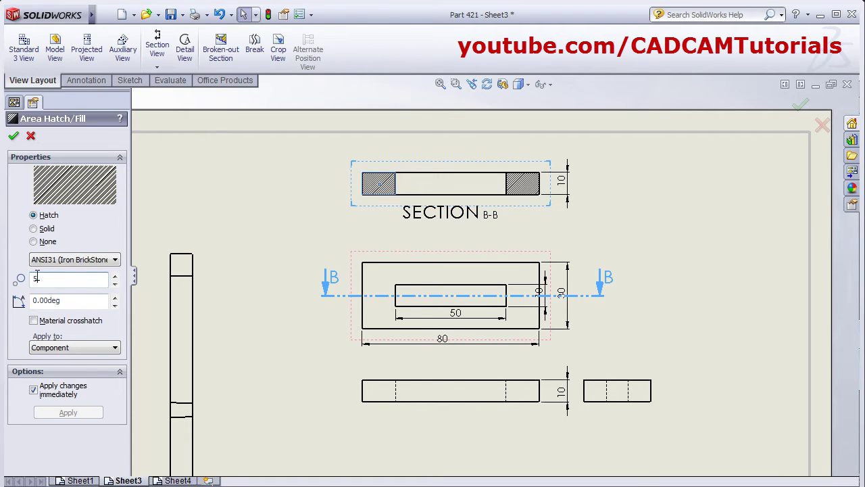
{"action": "scroll", "coordinate": [374, 187], "scroll_direction": "down", "scroll_amount": 1}
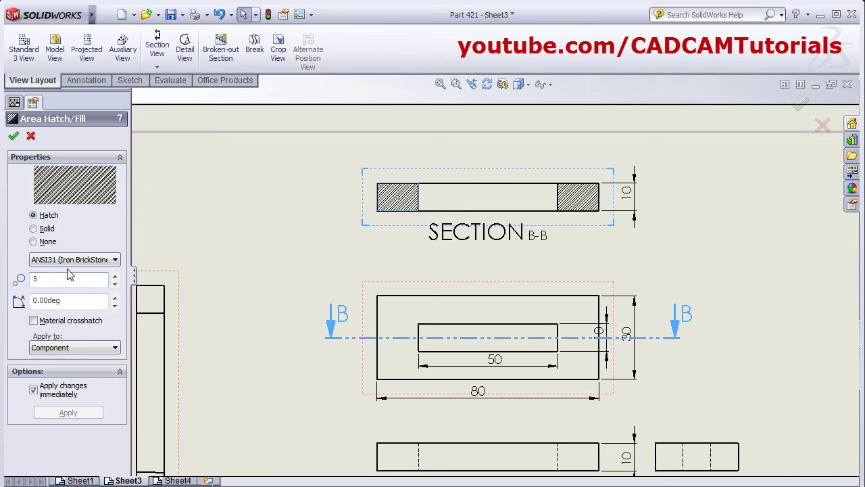
{"action": "key", "text": "BackSpace"}
{"action": "type", "text": "0.5"}
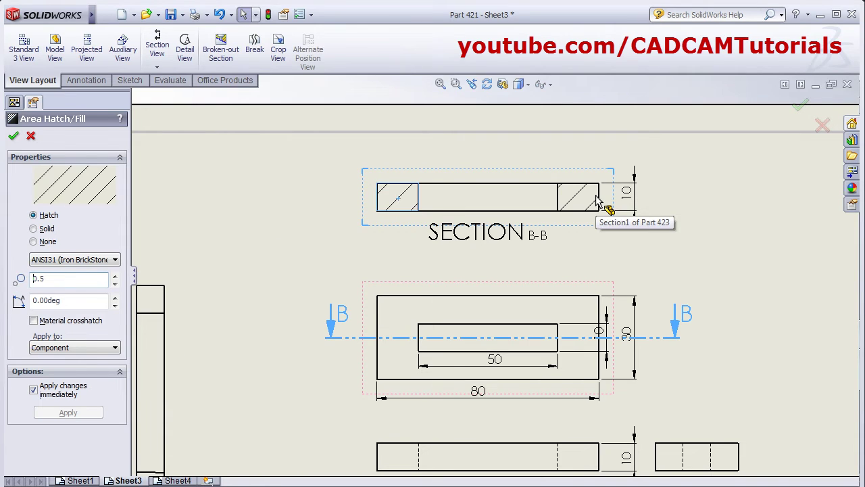
{"action": "type", "text": "3"}
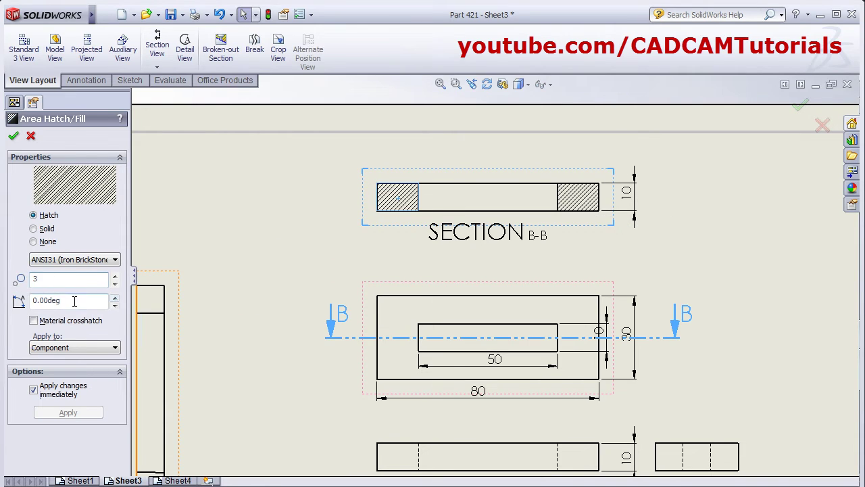
- Set the section hatch angle to 90 degrees and apply the hatch changes
{"action": "left_click_drag", "start_coordinate": [74, 302], "coordinate": [9, 304]}
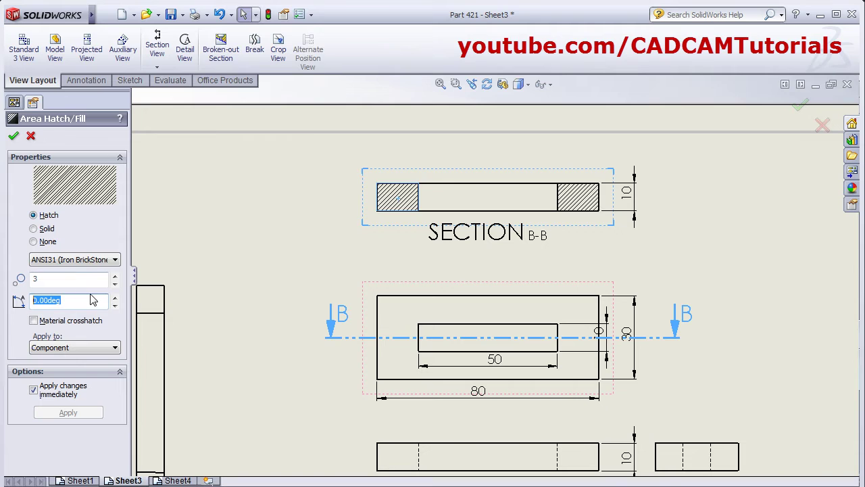
{"action": "type", "text": "9"}
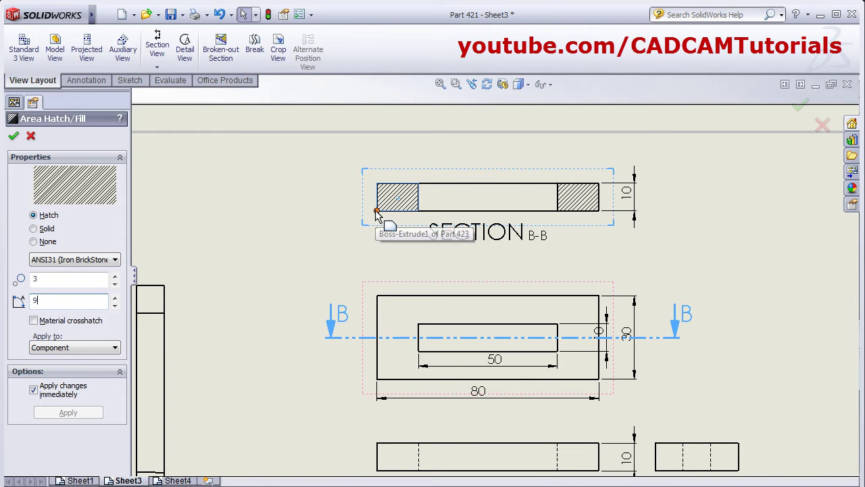
{"action": "type", "text": "0"}
{"action": "key", "text": "Return"}
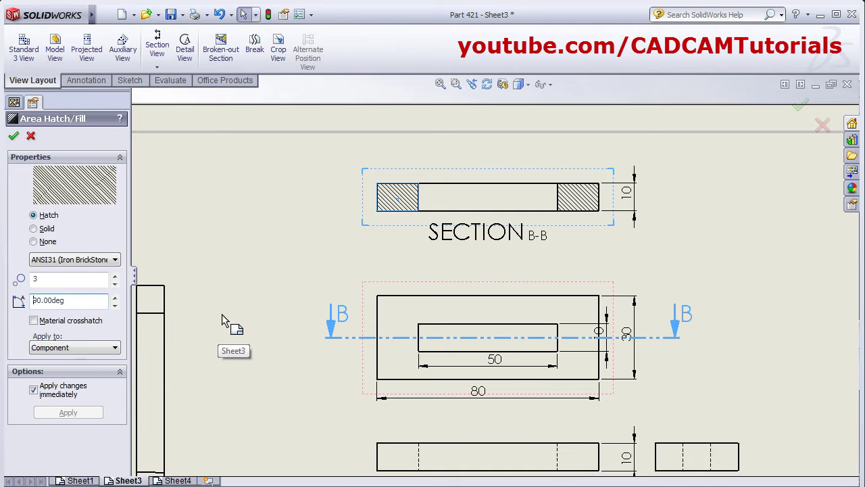
{"action": "left_click", "coordinate": [14, 137]}
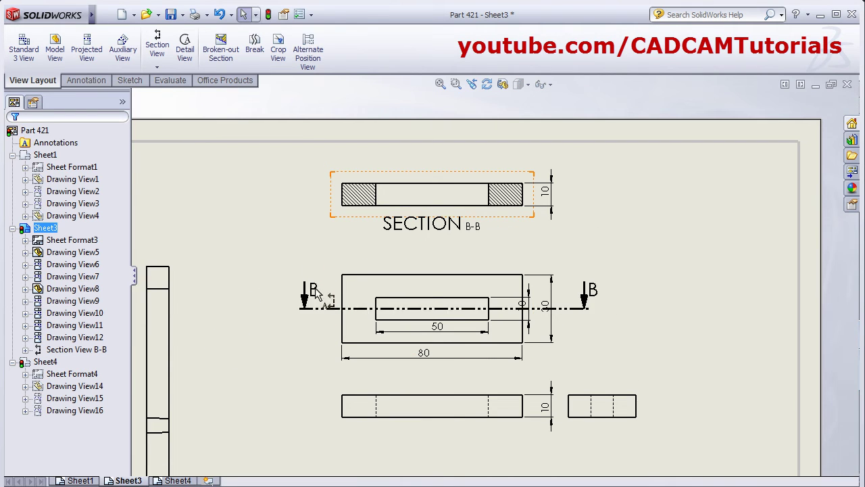
- Change the slotted plate's section line label to C
{"action": "double_click", "coordinate": [594, 292]}
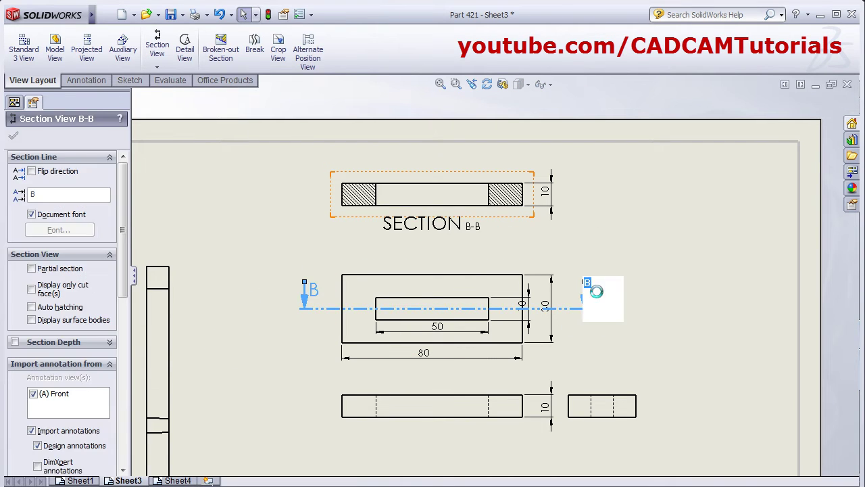
{"action": "type", "text": "C"}
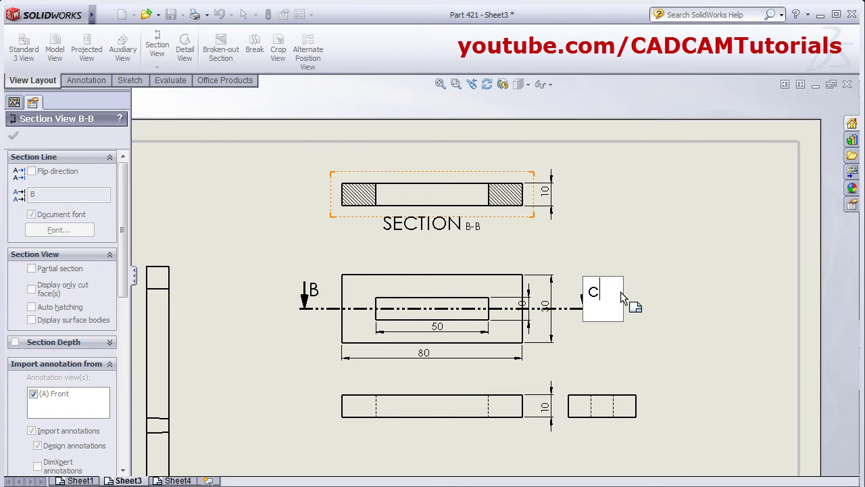
{"action": "left_click", "coordinate": [681, 289]}
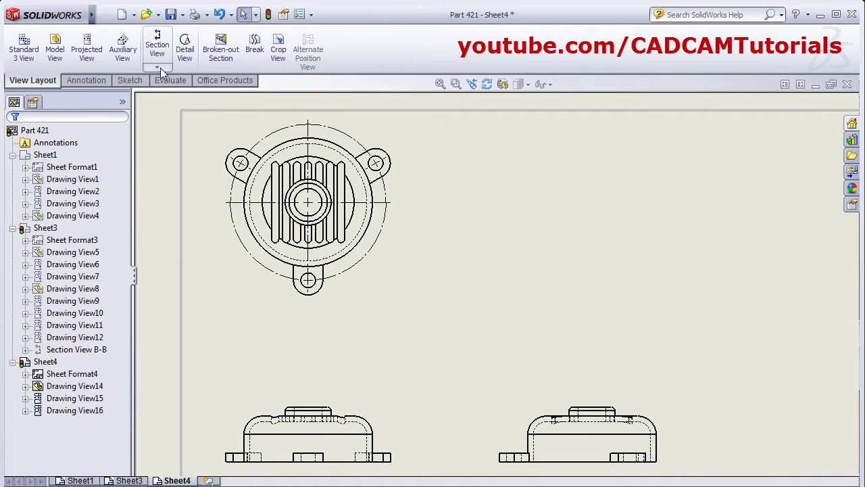
- On Sheet4, sketch an aligned section line on the top view from the upper-right lug through the centre and straight down past the lower lug
{"action": "left_click", "coordinate": [159, 67]}
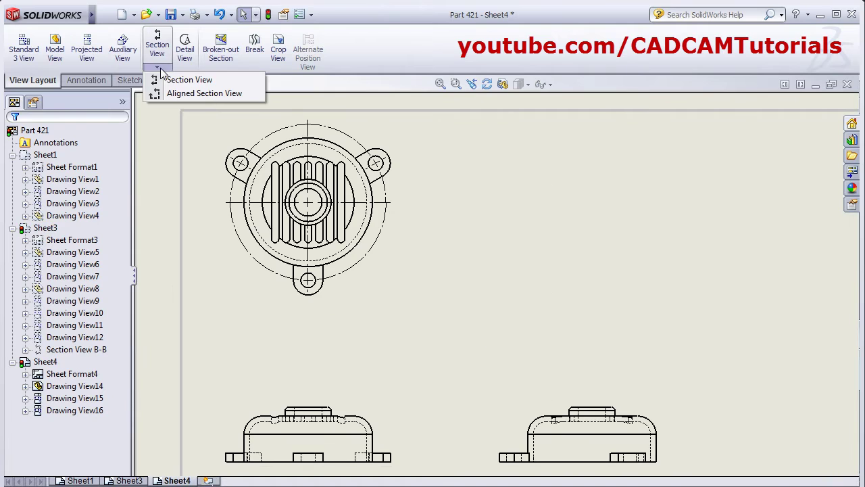
{"action": "left_click", "coordinate": [204, 93]}
{"action": "scroll", "coordinate": [376, 164], "scroll_direction": "down", "scroll_amount": 2}
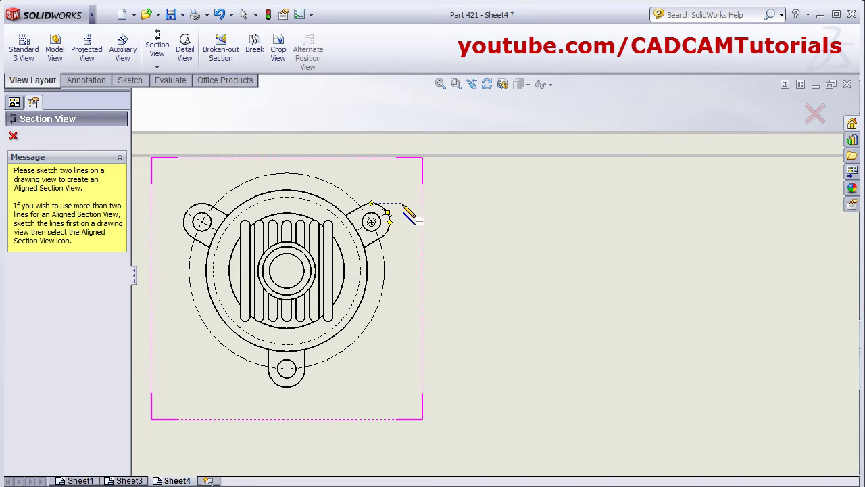
{"action": "scroll", "coordinate": [399, 217], "scroll_direction": "down", "scroll_amount": 1}
{"action": "left_click", "coordinate": [403, 226]}
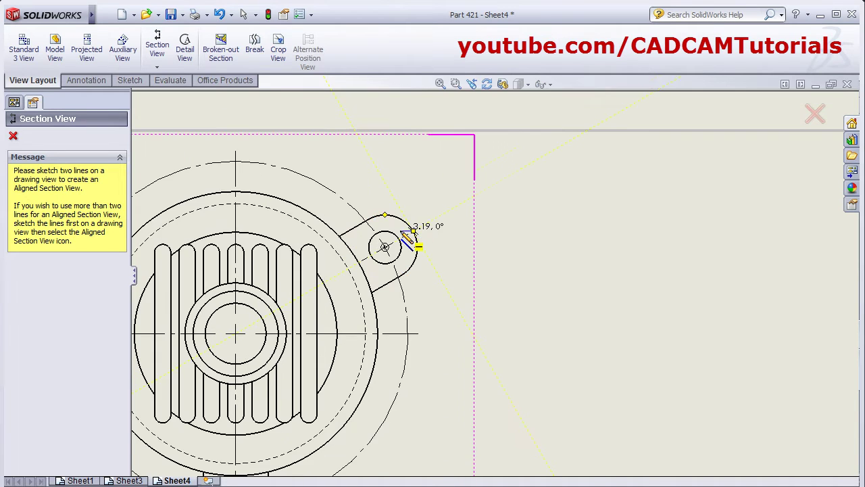
{"action": "scroll", "coordinate": [406, 243], "scroll_direction": "up", "scroll_amount": 2}
{"action": "left_click", "coordinate": [344, 309]}
{"action": "middle_click_drag", "start_coordinate": [344, 308], "coordinate": [329, 194]}
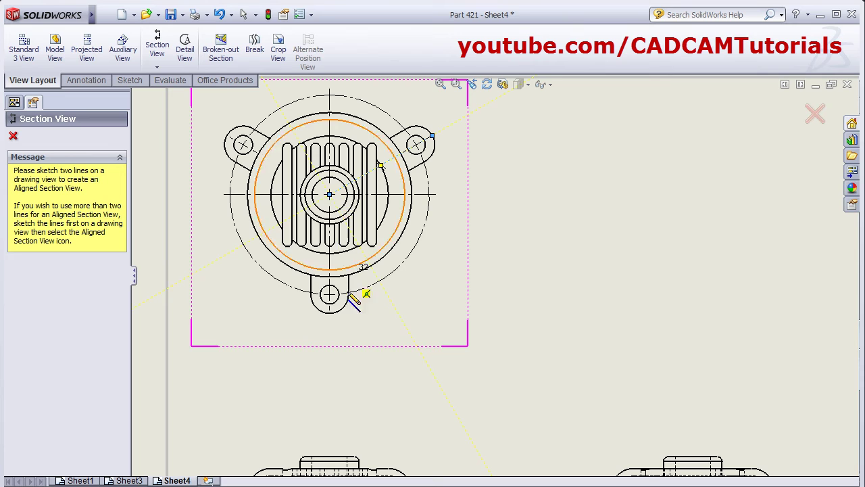
{"action": "left_click", "coordinate": [330, 343]}
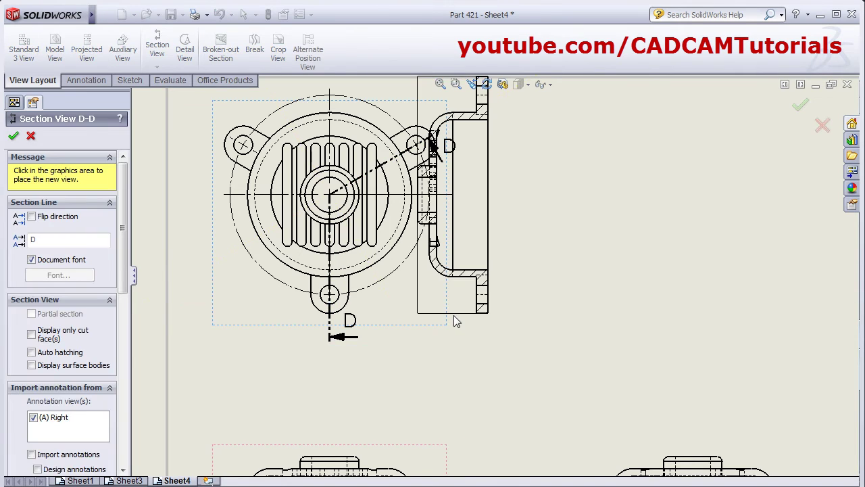
- Place the aligned section view to the right of the top view
{"action": "scroll", "coordinate": [512, 296], "scroll_direction": "up", "scroll_amount": 2}
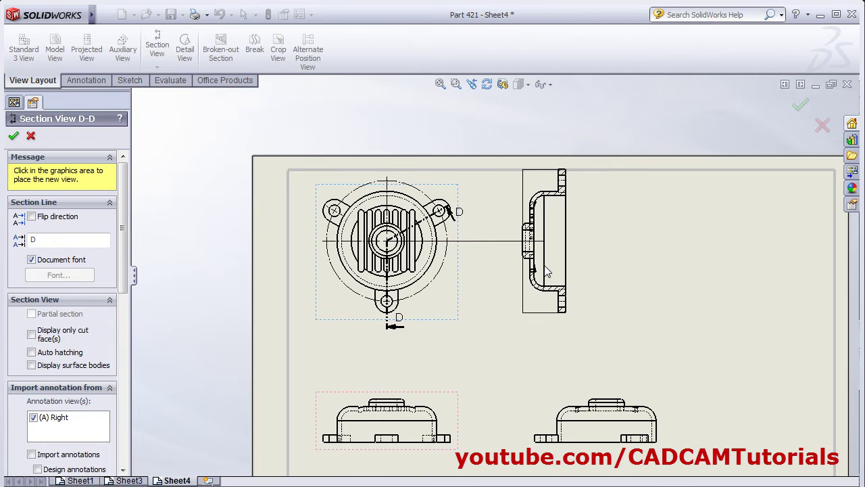
{"action": "left_click", "coordinate": [560, 295]}
{"action": "scroll", "coordinate": [620, 273], "scroll_direction": "down", "scroll_amount": 2}
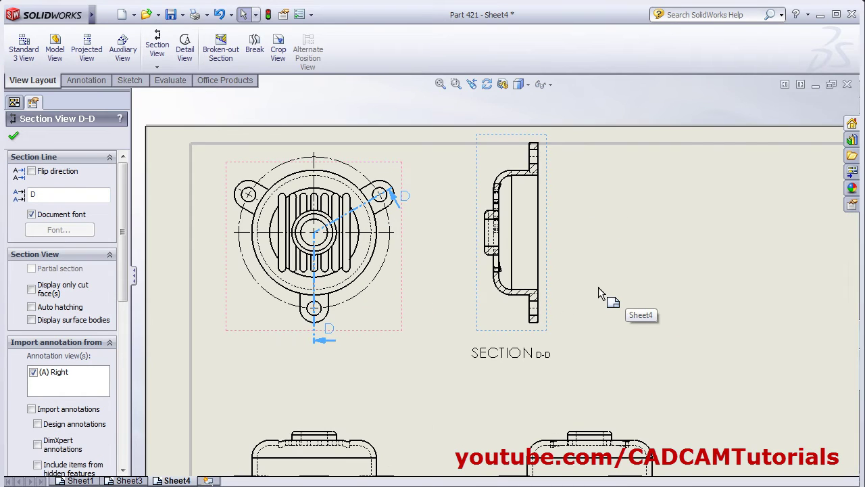
{"action": "left_click", "coordinate": [598, 288]}
- Set the aligned section view's display style to Hidden Lines Removed
{"action": "scroll", "coordinate": [595, 338], "scroll_direction": "down", "scroll_amount": 3}
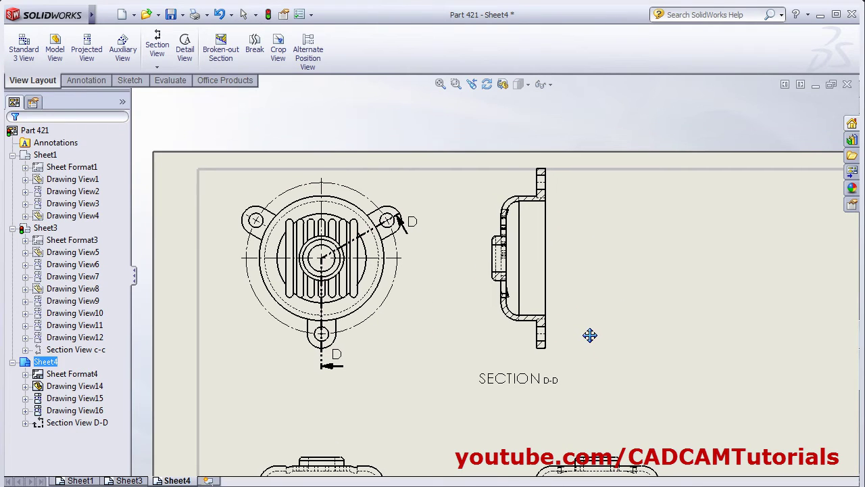
{"action": "left_click", "coordinate": [523, 287]}
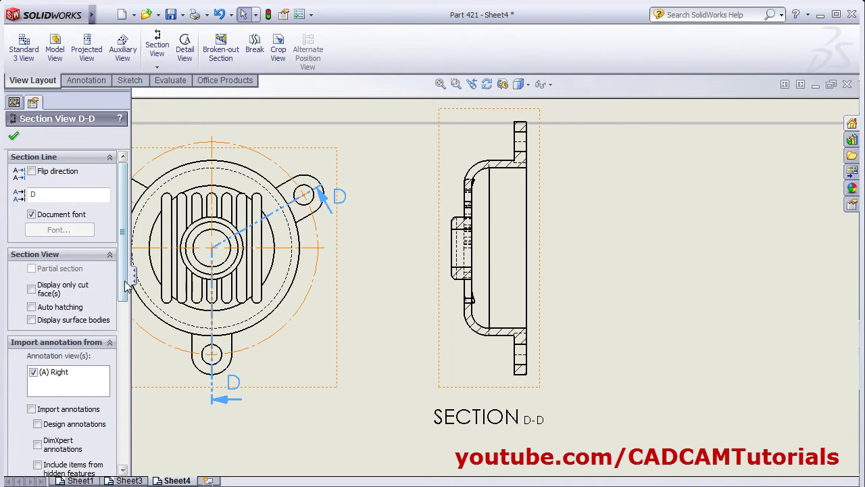
{"action": "left_click_drag", "start_coordinate": [125, 271], "coordinate": [127, 413]}
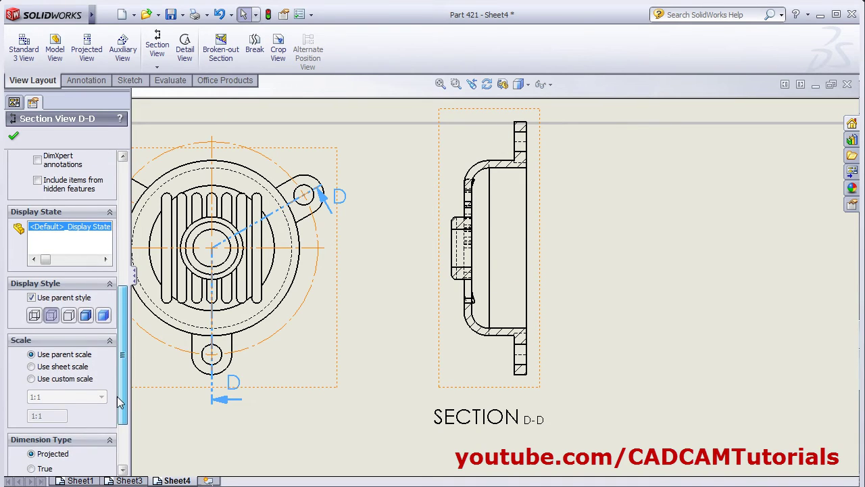
{"action": "left_click", "coordinate": [70, 316]}
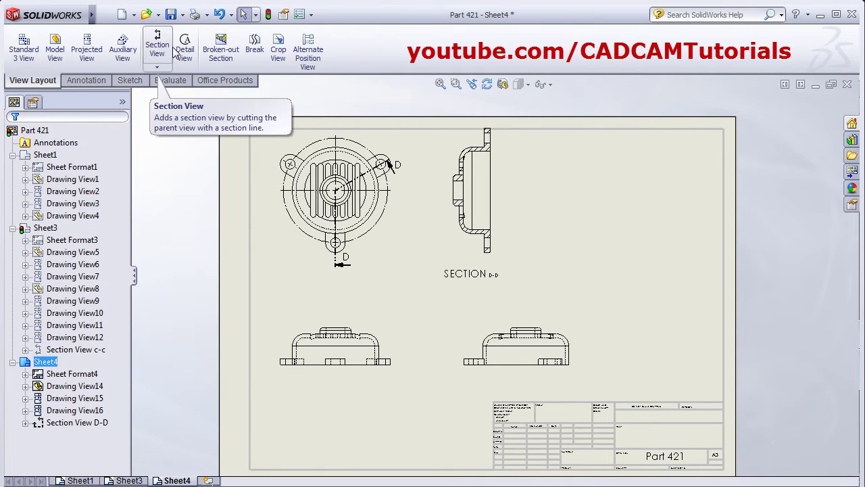
- Create a detail view from a circle around the top view's upper-left lug and place it to the right of the aligned section view
{"action": "left_click", "coordinate": [187, 48]}
{"action": "scroll", "coordinate": [223, 91], "scroll_direction": "down", "scroll_amount": 3}
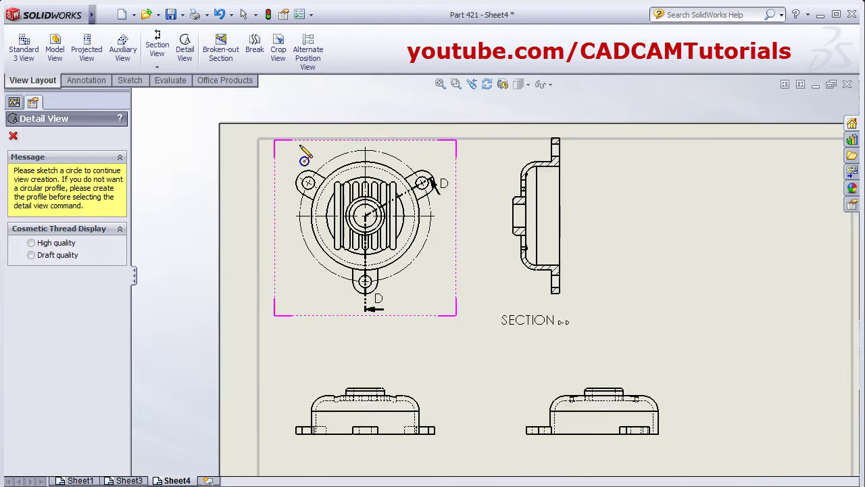
{"action": "left_click", "coordinate": [319, 195]}
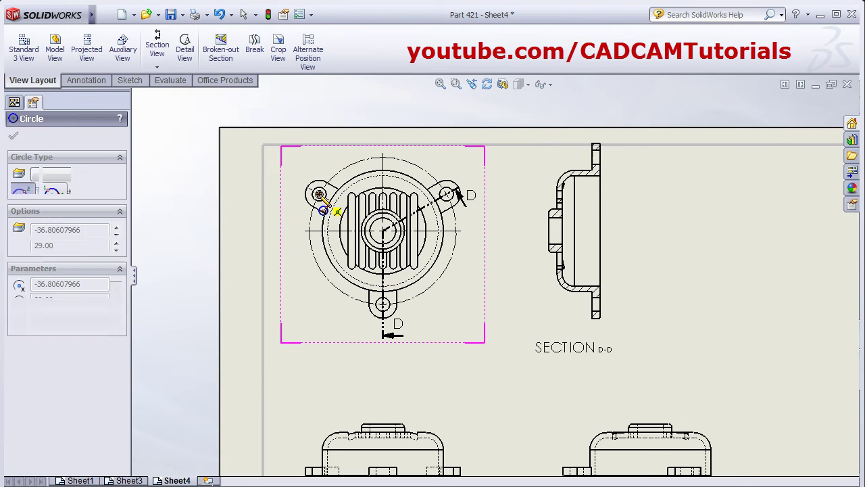
{"action": "left_click", "coordinate": [343, 215]}
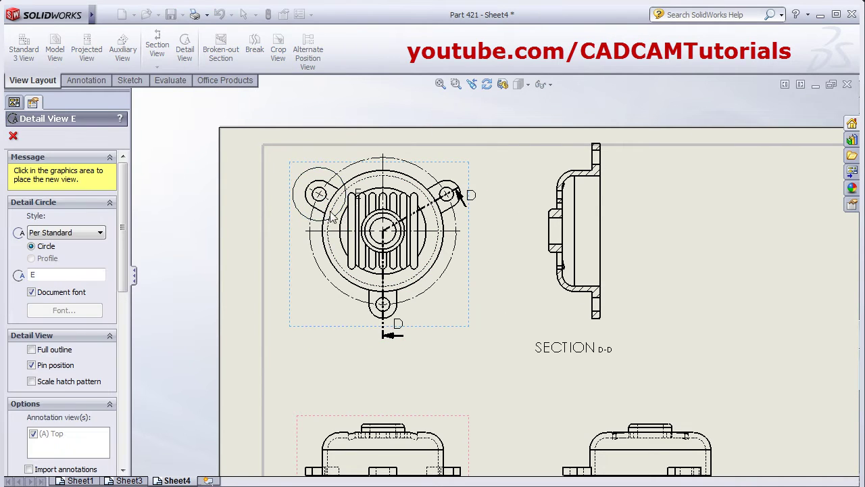
{"action": "scroll", "coordinate": [378, 338], "scroll_direction": "up", "scroll_amount": 3}
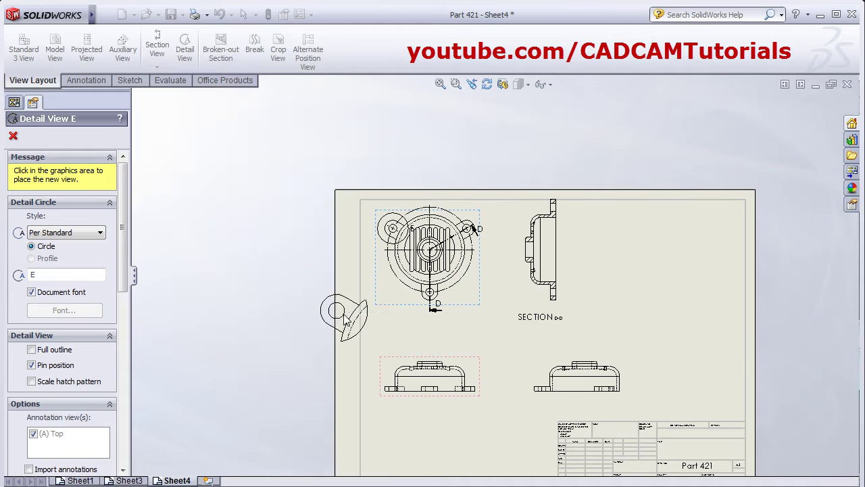
{"action": "left_click", "coordinate": [629, 271]}
{"action": "middle_click_drag", "start_coordinate": [660, 314], "coordinate": [623, 333]}
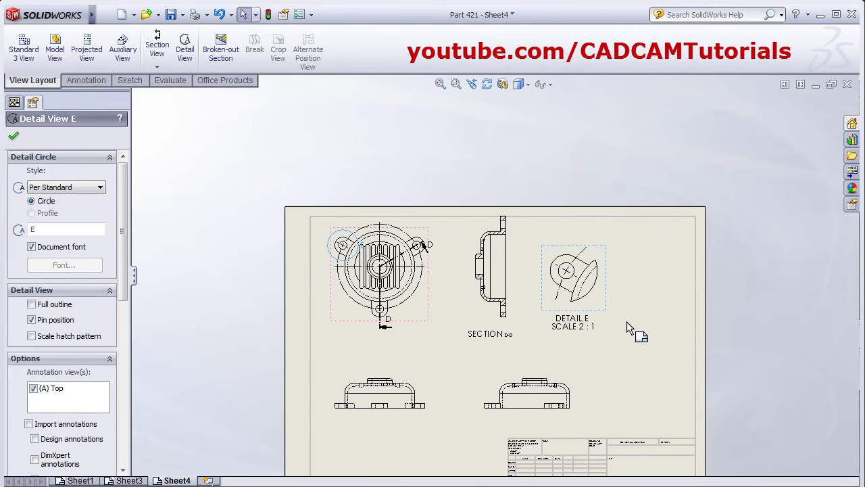
- Change the scale in the detail view's label to 3 : 1
{"action": "scroll", "coordinate": [625, 315], "scroll_direction": "down", "scroll_amount": 2}
{"action": "scroll", "coordinate": [579, 318], "scroll_direction": "down", "scroll_amount": 1}
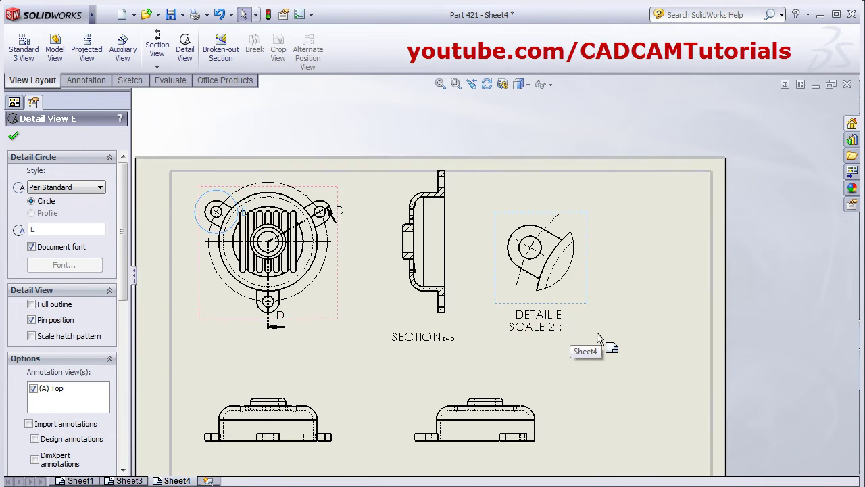
{"action": "double_click", "coordinate": [560, 336]}
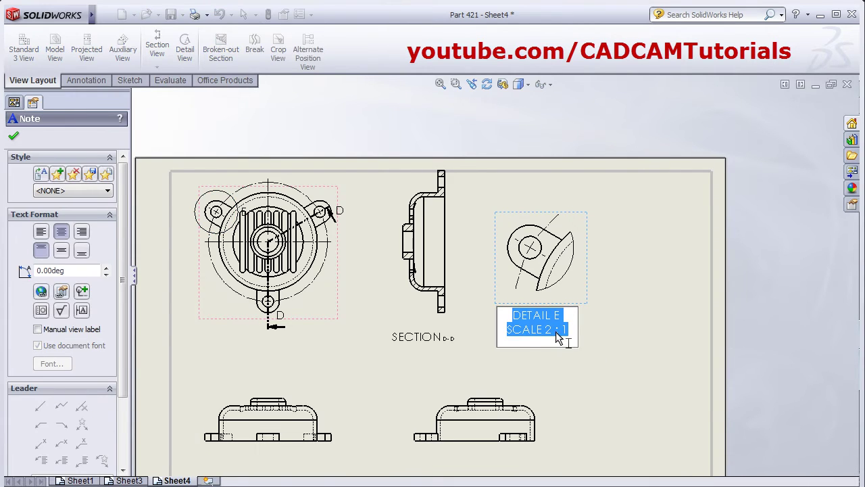
{"action": "left_click", "coordinate": [552, 331]}
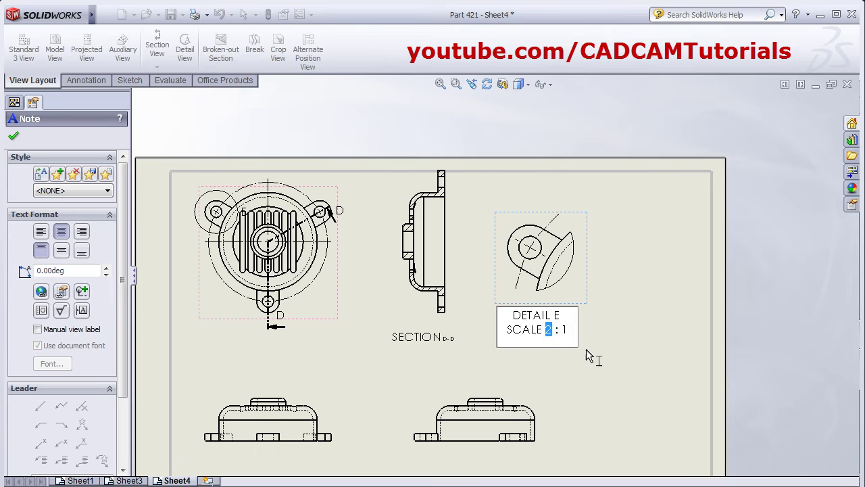
{"action": "type", "text": "3"}
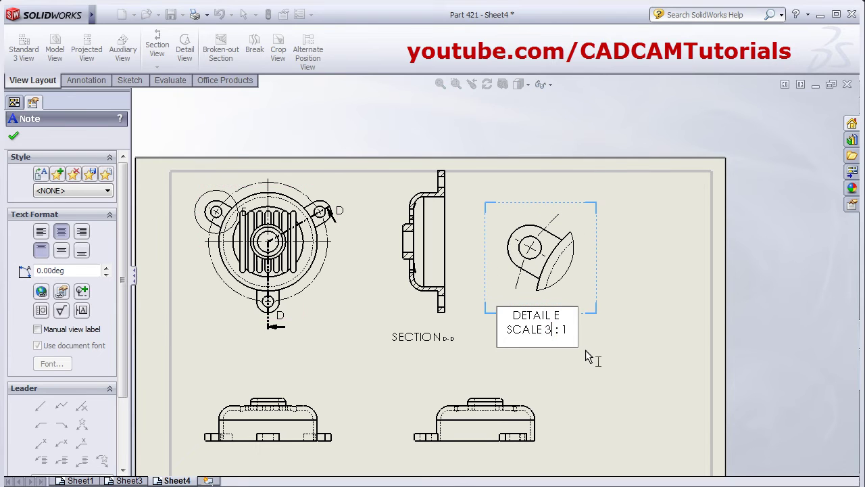
{"action": "left_click", "coordinate": [648, 331]}
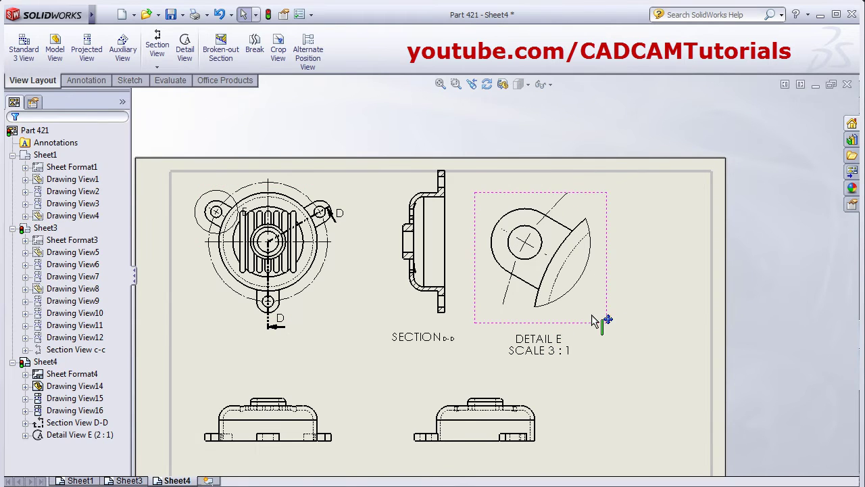
- Move the detail circle's letter E off the part, to the upper left outside the circle
{"action": "mouse_move", "coordinate": [613, 374]}
{"action": "middle_mouse_down"}
{"action": "mouse_move", "coordinate": [604, 343]}
{"action": "mouse_move", "coordinate": [622, 340]}
{"action": "mouse_move", "coordinate": [702, 382]}
{"action": "middle_mouse_up"}
{"action": "scroll", "coordinate": [184, 131], "scroll_direction": "down", "scroll_amount": 2}
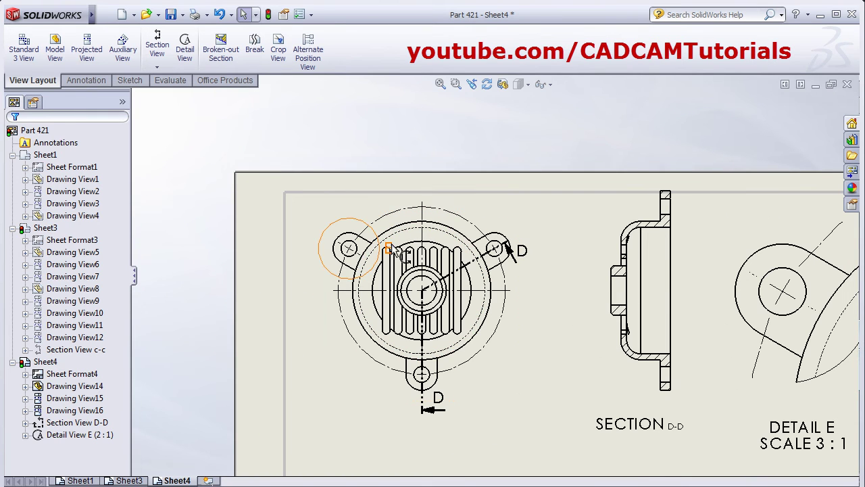
{"action": "left_click_drag", "start_coordinate": [392, 250], "coordinate": [312, 234]}
{"action": "left_click", "coordinate": [306, 318]}
- Set the detail circle's style to Broken Circle
{"action": "scroll", "coordinate": [293, 306], "scroll_direction": "up", "scroll_amount": 3}
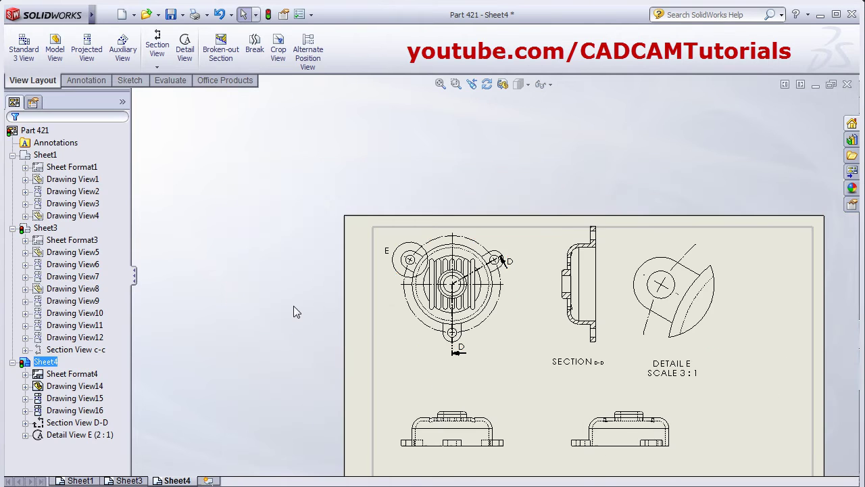
{"action": "middle_click_drag", "start_coordinate": [453, 330], "coordinate": [361, 288]}
{"action": "scroll", "coordinate": [308, 210], "scroll_direction": "down", "scroll_amount": 2}
{"action": "left_click", "coordinate": [318, 200]}
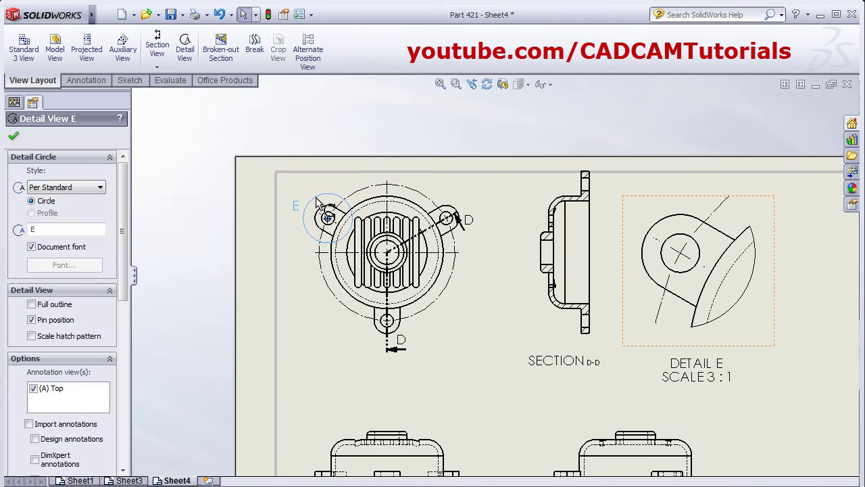
{"action": "left_click", "coordinate": [70, 189]}
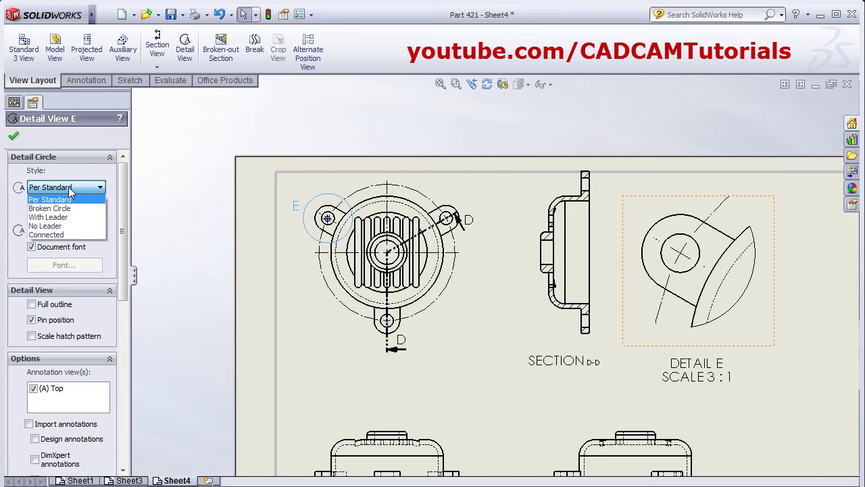
{"action": "left_click", "coordinate": [54, 208]}
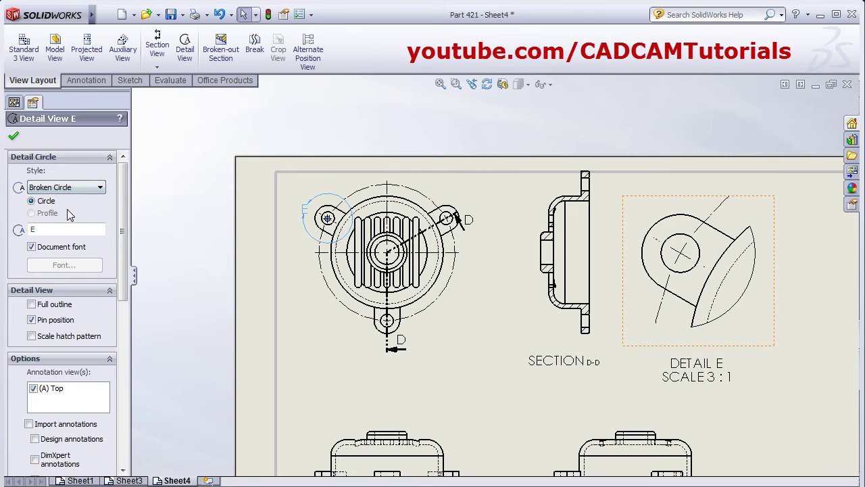
{"action": "scroll", "coordinate": [295, 205], "scroll_direction": "down", "scroll_amount": 3}
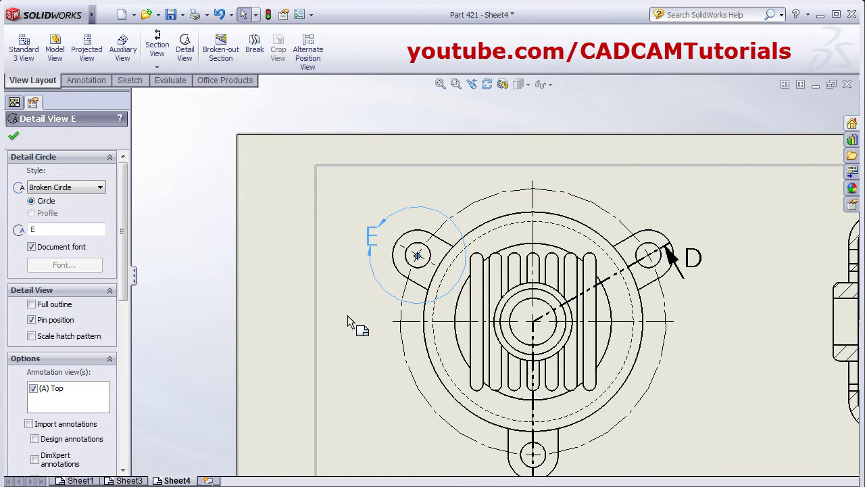
{"action": "left_click", "coordinate": [348, 315]}
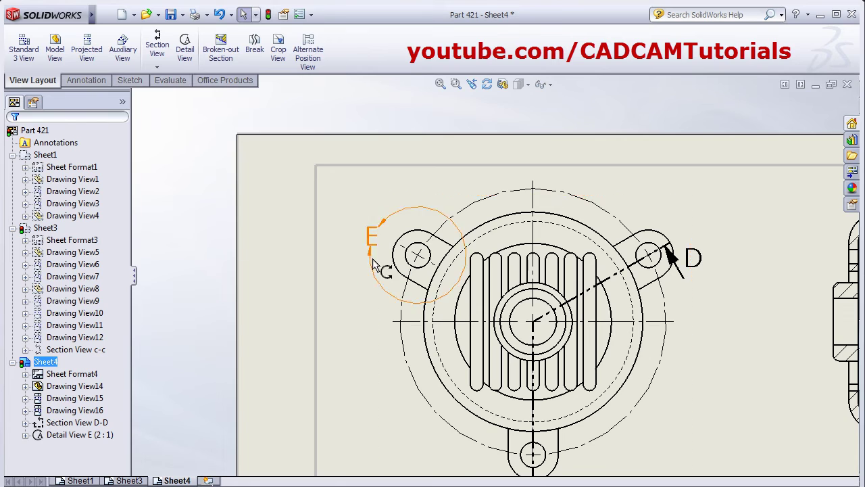
- Try the With Leader style on the detail circle, followed by No Leader
{"action": "left_click", "coordinate": [373, 275]}
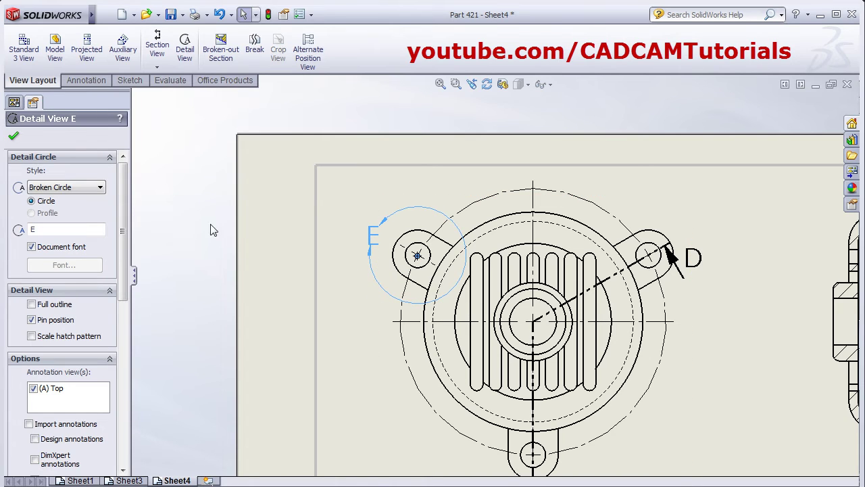
{"action": "left_click", "coordinate": [79, 190]}
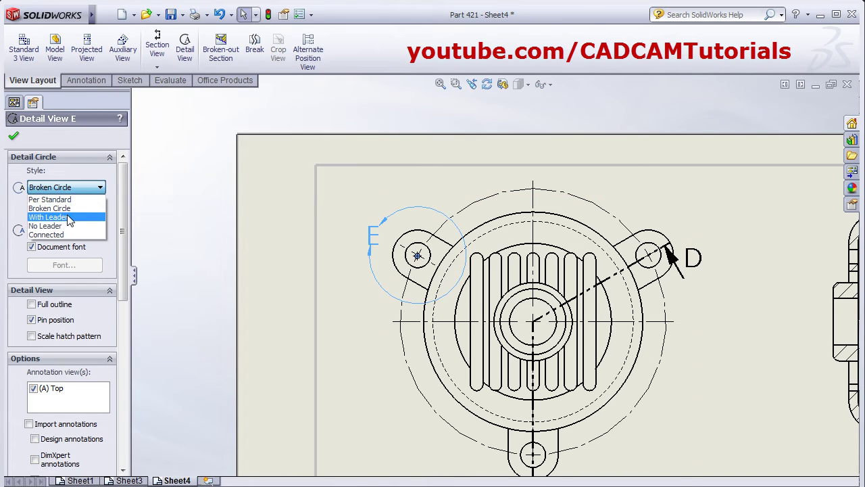
{"action": "left_click", "coordinate": [66, 217]}
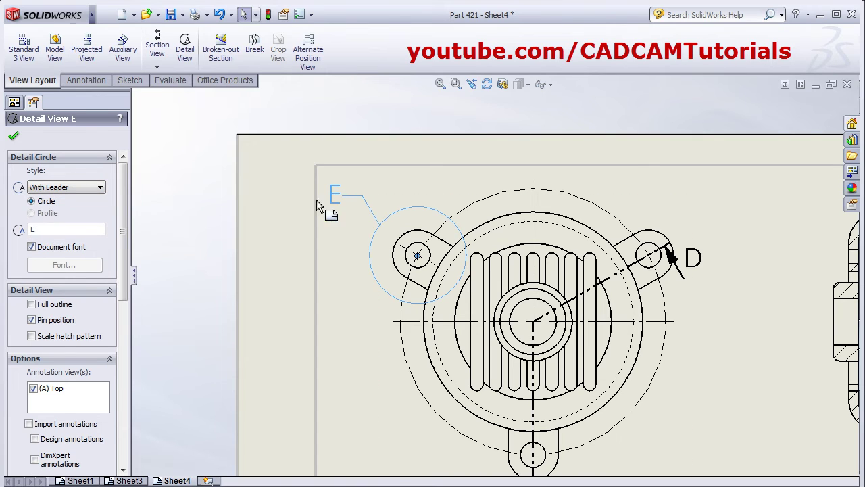
{"action": "left_click", "coordinate": [64, 190]}
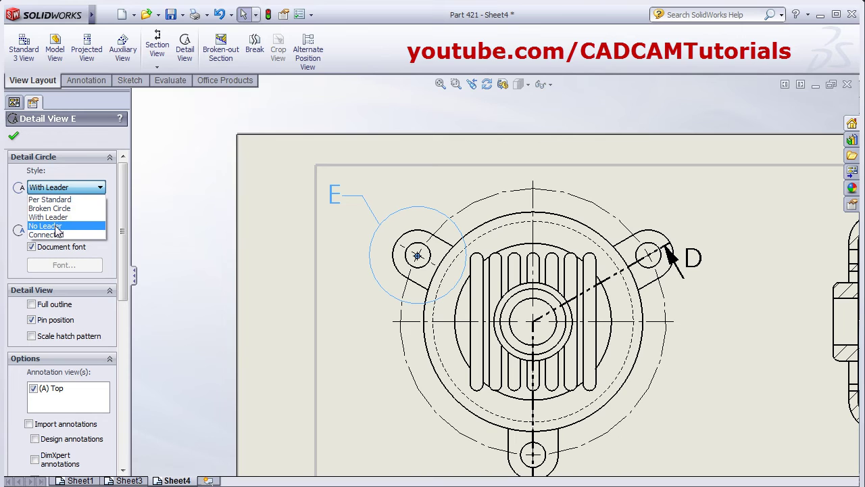
{"action": "left_click", "coordinate": [60, 225]}
- Try the Connected style on the detail circle and return it to Per Standard
{"action": "left_click", "coordinate": [71, 191]}
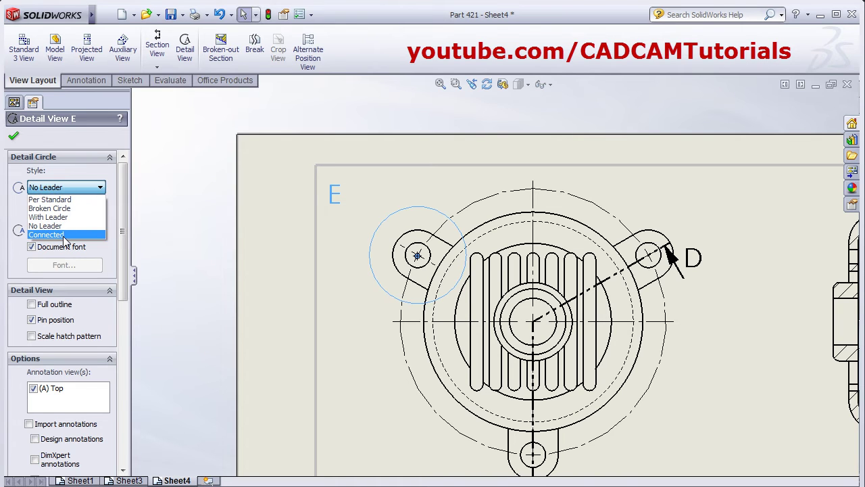
{"action": "left_click", "coordinate": [67, 234]}
{"action": "scroll", "coordinate": [412, 264], "scroll_direction": "up", "scroll_amount": 5}
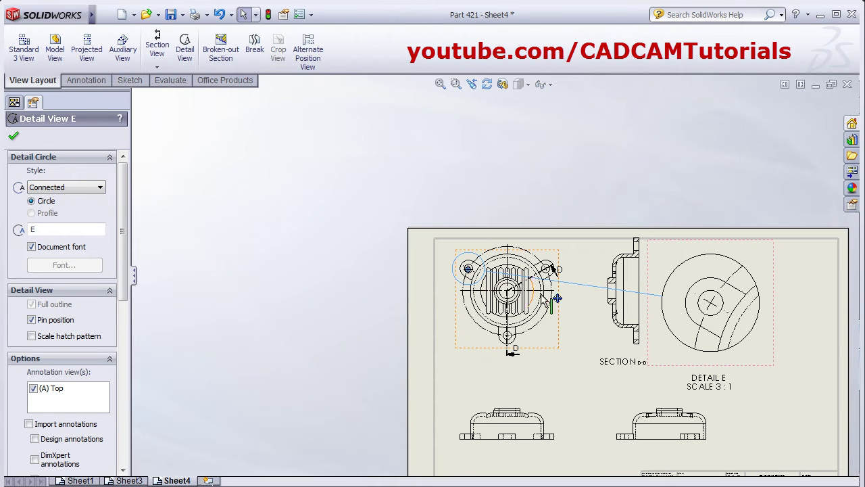
{"action": "mouse_move", "coordinate": [738, 334]}
{"action": "middle_mouse_down"}
{"action": "mouse_move", "coordinate": [730, 294]}
{"action": "mouse_move", "coordinate": [728, 323]}
{"action": "middle_mouse_up"}
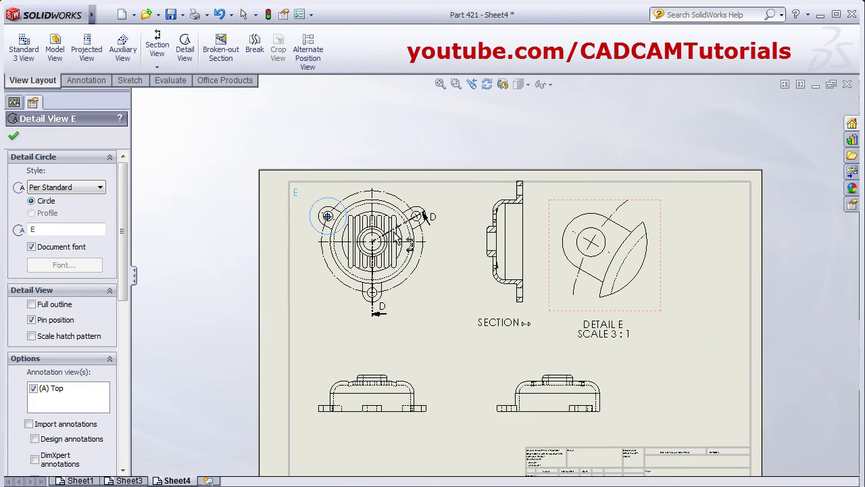
{"action": "scroll", "coordinate": [419, 271], "scroll_direction": "down", "scroll_amount": 1}
{"action": "left_click", "coordinate": [413, 372]}
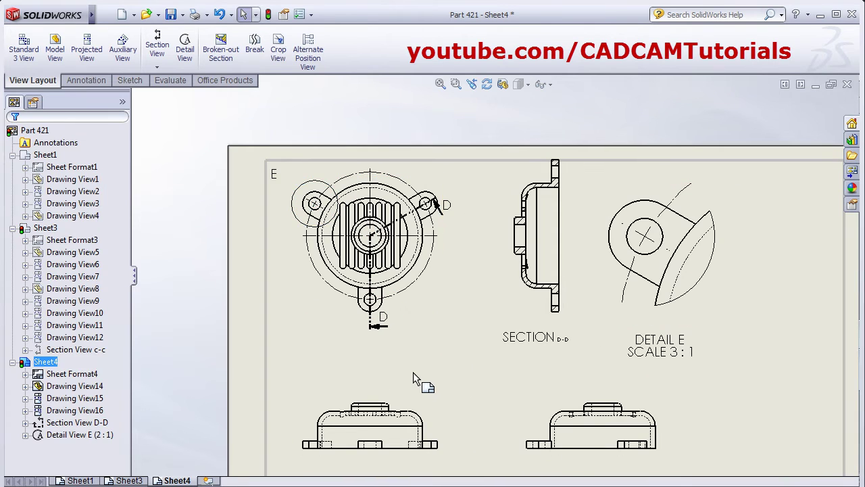
- Sketch a closed polygonal line profile around the lower lug of the top view
{"action": "scroll", "coordinate": [412, 372], "scroll_direction": "down", "scroll_amount": 1}
{"action": "scroll", "coordinate": [415, 273], "scroll_direction": "down", "scroll_amount": 3}
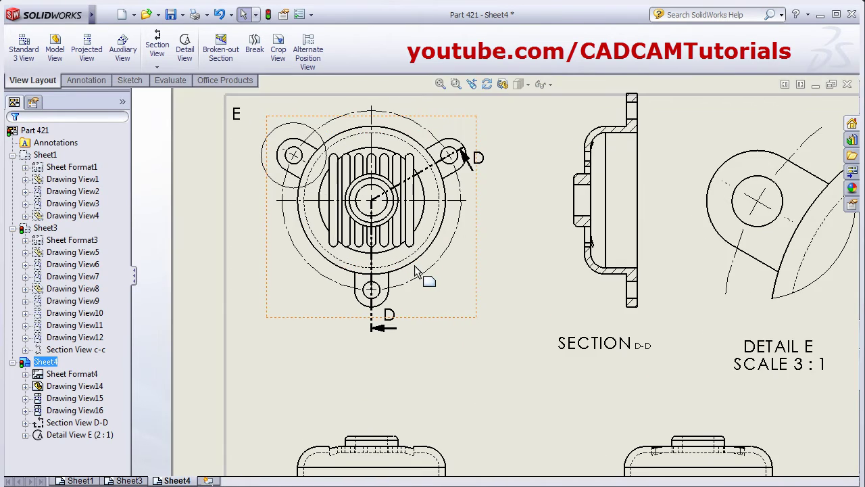
{"action": "left_click", "coordinate": [86, 81]}
{"action": "left_click", "coordinate": [129, 80]}
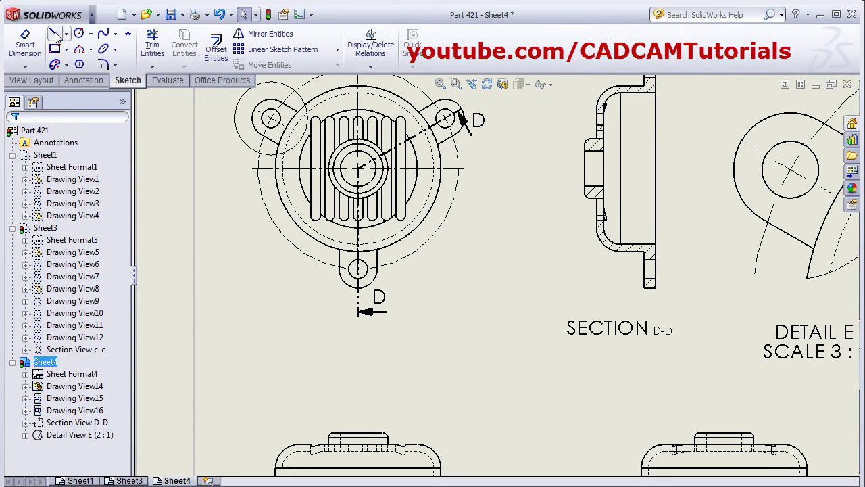
{"action": "left_click", "coordinate": [55, 33]}
{"action": "scroll", "coordinate": [382, 245], "scroll_direction": "down", "scroll_amount": 1}
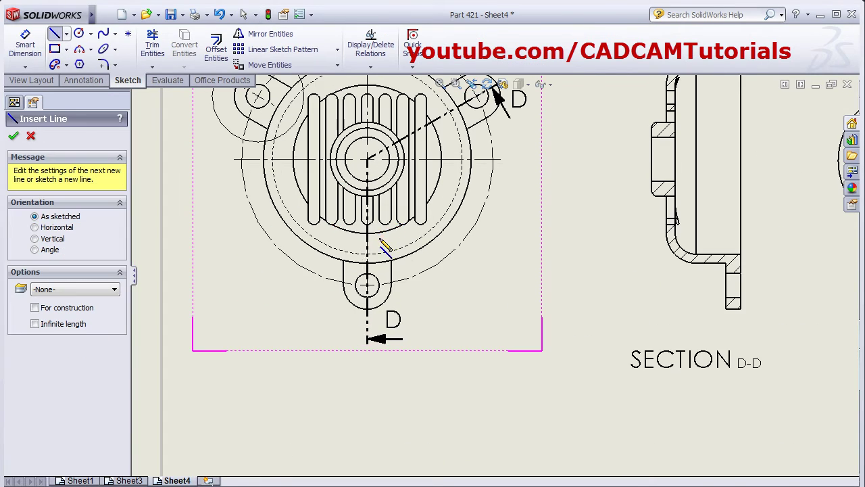
{"action": "left_click", "coordinate": [340, 240]}
{"action": "left_click", "coordinate": [321, 267]}
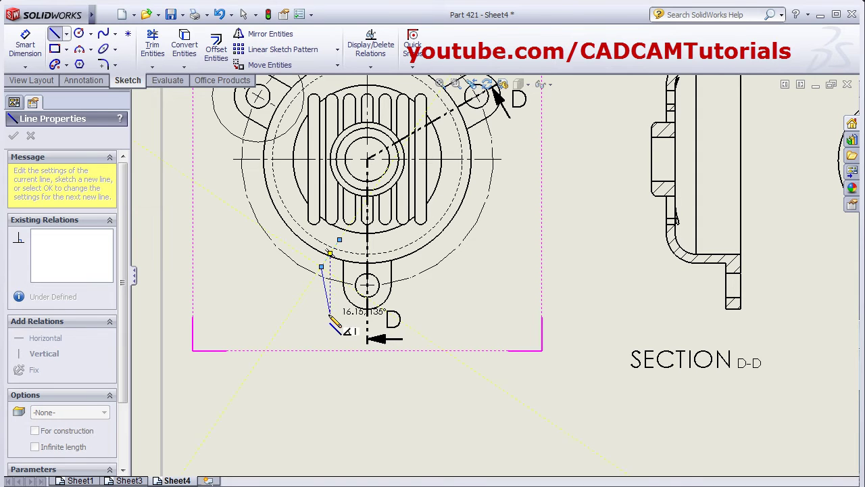
{"action": "left_click", "coordinate": [330, 314]}
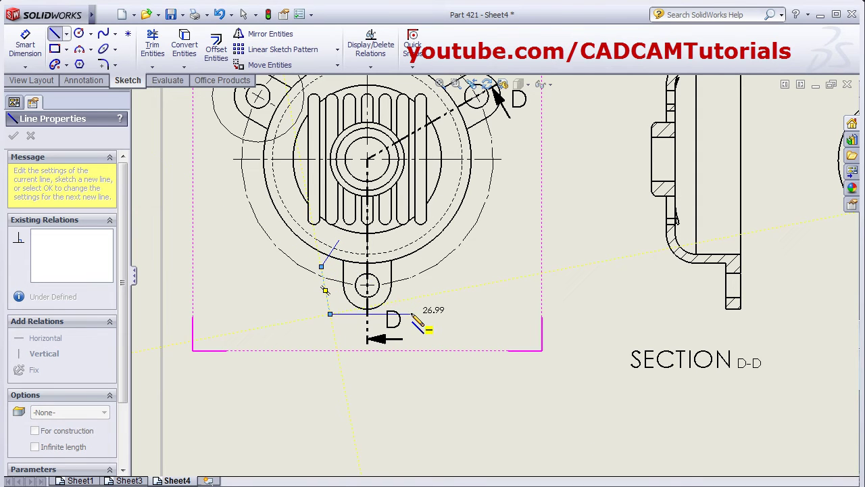
{"action": "left_click", "coordinate": [410, 313]}
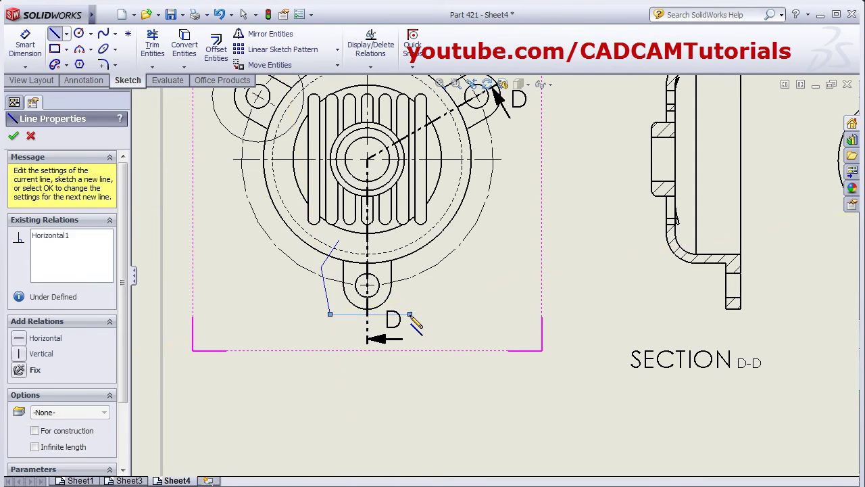
{"action": "left_click", "coordinate": [423, 279]}
{"action": "left_click", "coordinate": [410, 262]}
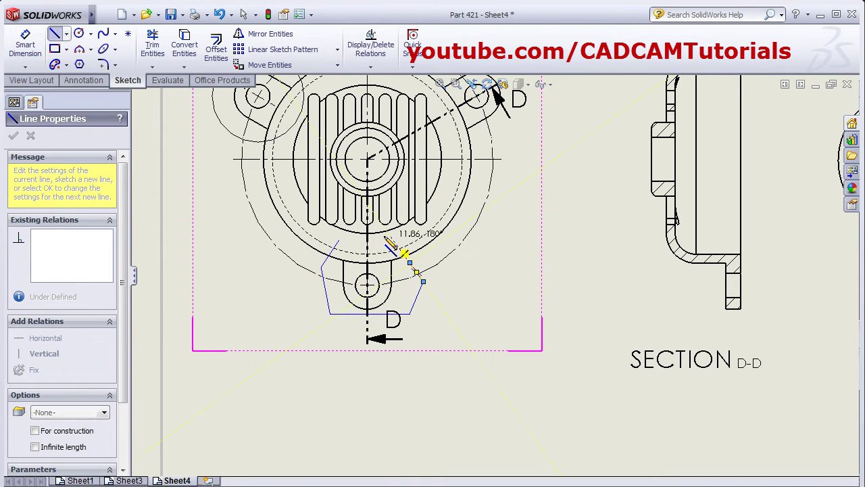
{"action": "left_click", "coordinate": [339, 241]}
{"action": "key", "text": "Escape"}
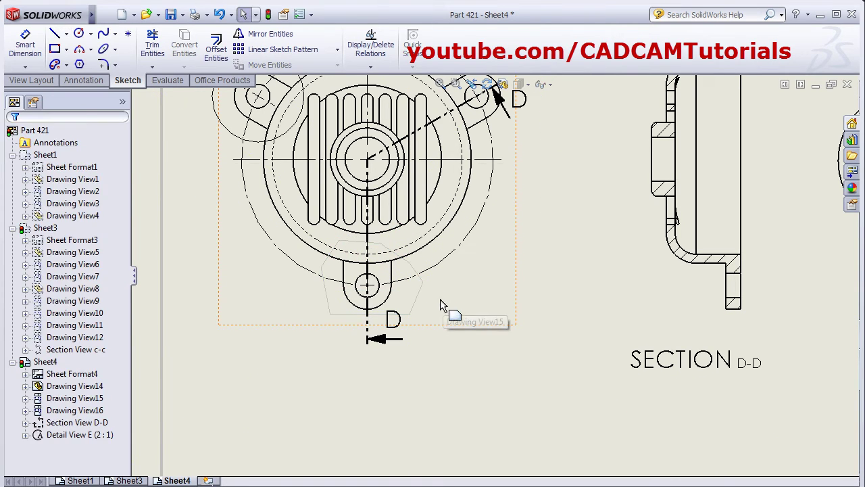
- Create a detail view from all lines of the closed polygon around the lower lug and place it below section D-D, between the two lower views
{"action": "left_click", "coordinate": [415, 301]}
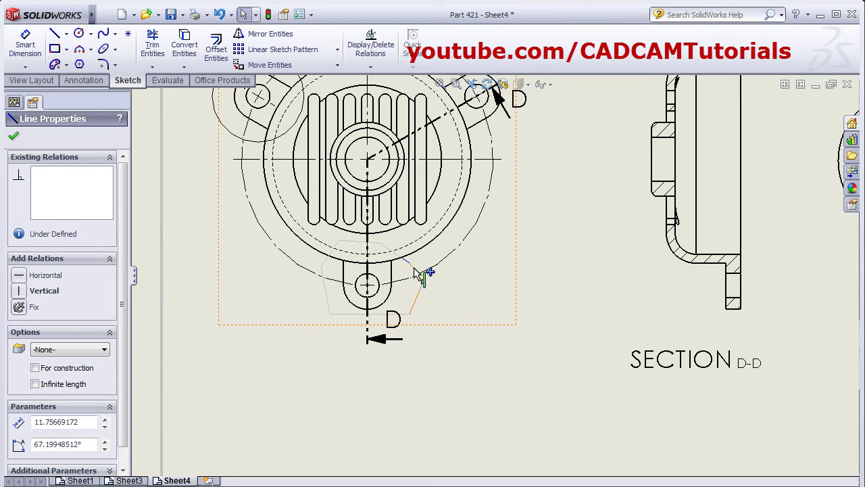
{"action": "left_click", "coordinate": [413, 268], "text": "ctrl"}
{"action": "left_click", "coordinate": [385, 246], "text": "ctrl"}
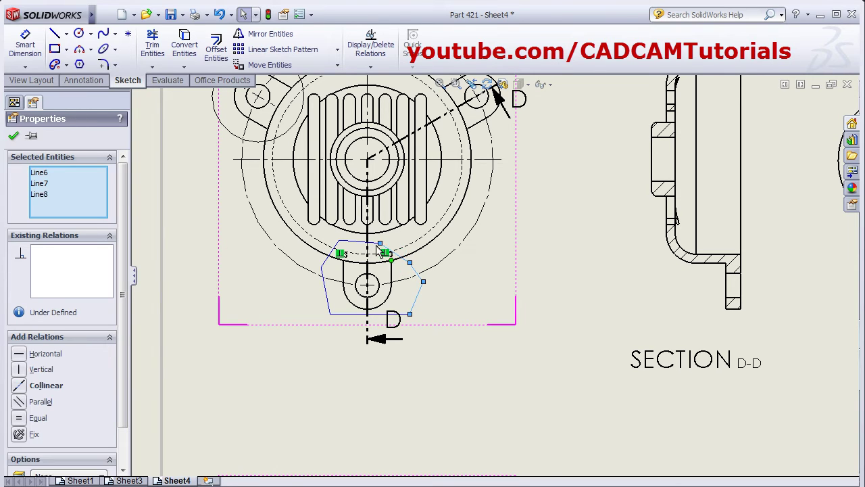
{"action": "left_click", "coordinate": [345, 241], "text": "ctrl"}
{"action": "left_click", "coordinate": [330, 254], "text": "ctrl"}
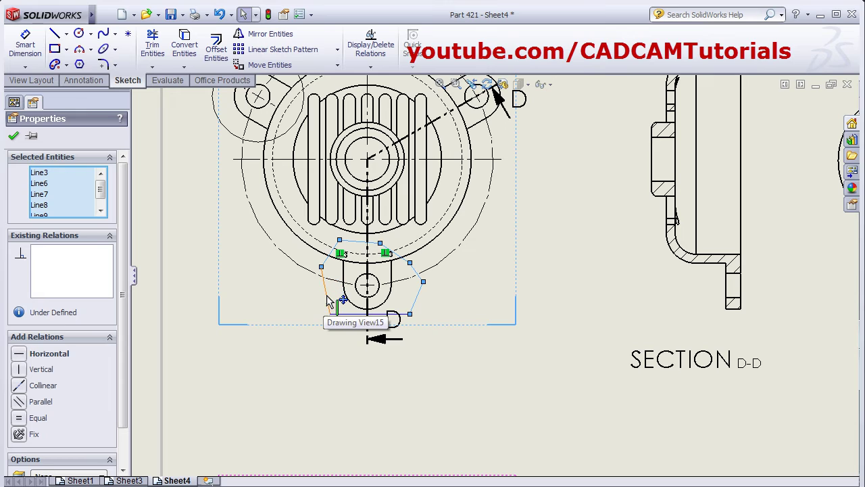
{"action": "left_click", "coordinate": [335, 306], "text": "ctrl"}
{"action": "left_click", "coordinate": [345, 314], "text": "ctrl"}
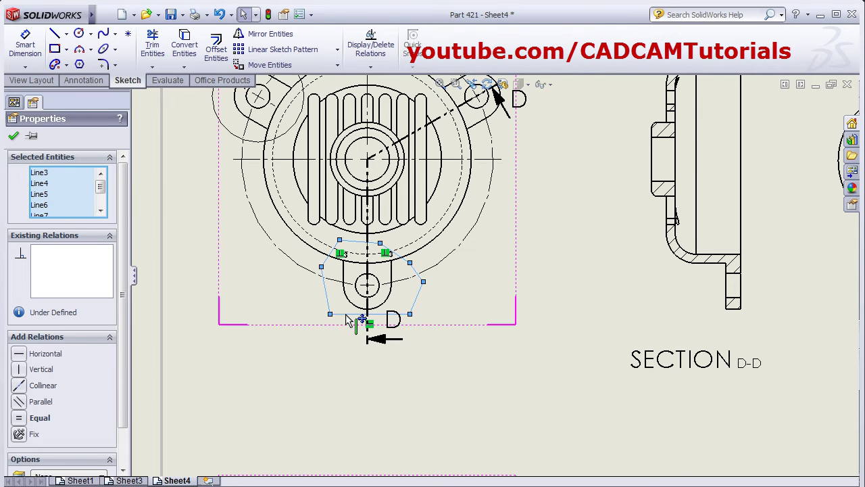
{"action": "left_click", "coordinate": [32, 81]}
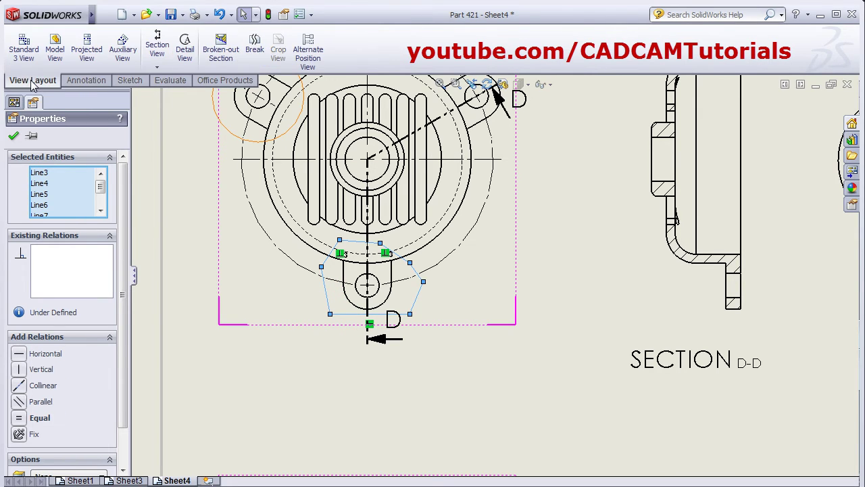
{"action": "left_click", "coordinate": [185, 55]}
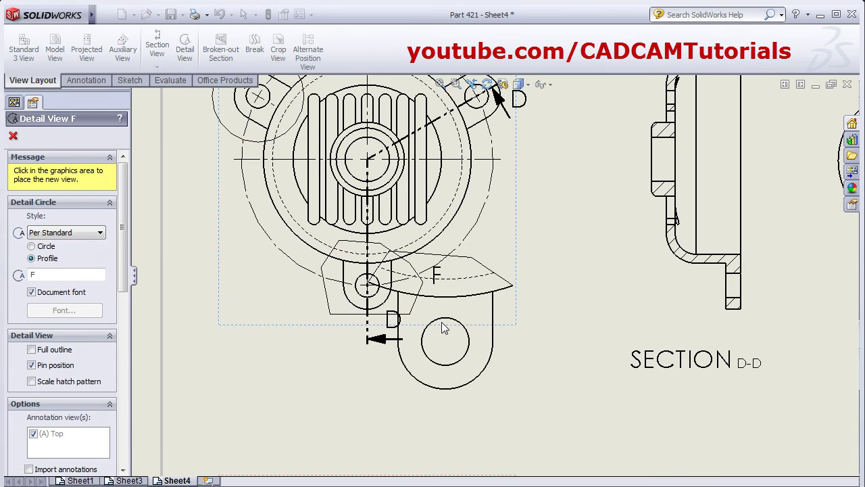
{"action": "middle_click_drag", "start_coordinate": [453, 337], "coordinate": [417, 232]}
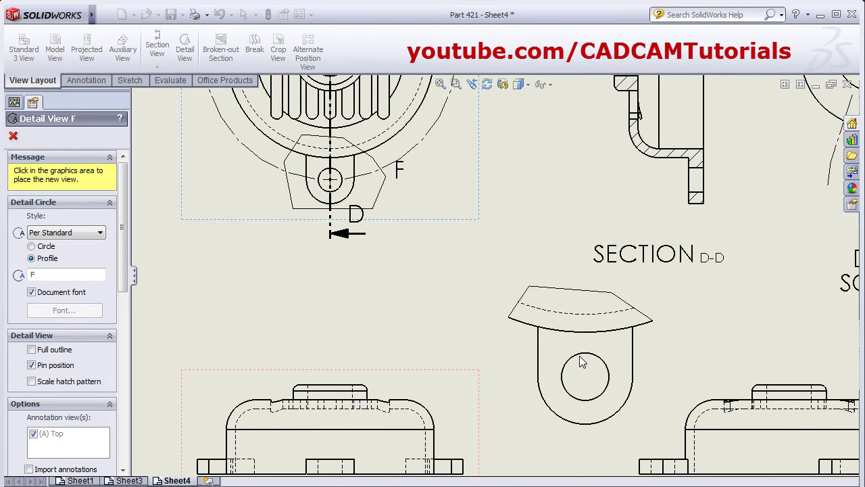
{"action": "left_click", "coordinate": [581, 361]}
{"action": "scroll", "coordinate": [339, 263], "scroll_direction": "up", "scroll_amount": 3}
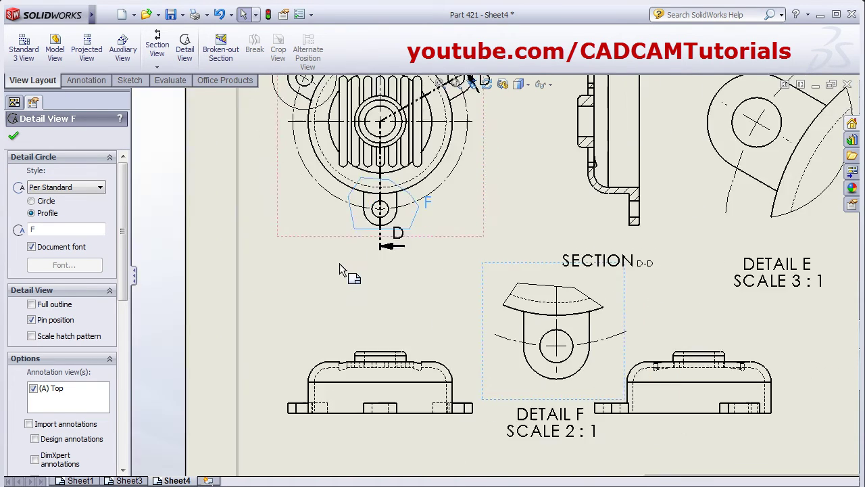
{"action": "left_click", "coordinate": [498, 281]}
{"action": "scroll", "coordinate": [177, 178], "scroll_direction": "up", "scroll_amount": 2}
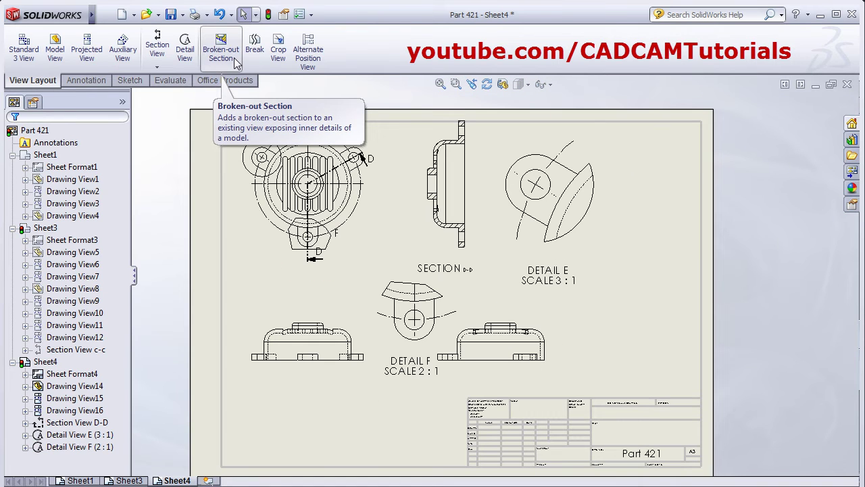
{"action": "middle_click_drag", "start_coordinate": [257, 110], "coordinate": [258, 189]}
{"action": "scroll", "coordinate": [259, 188], "scroll_direction": "down", "scroll_amount": 1}
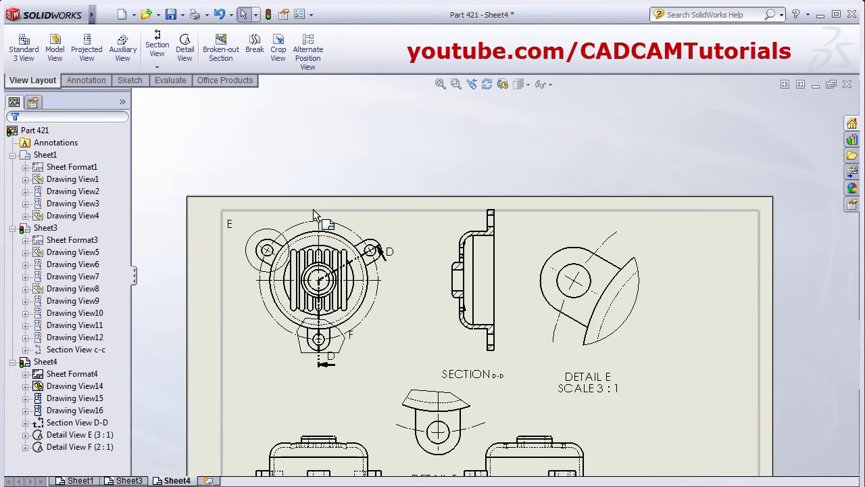
{"action": "middle_click_drag", "start_coordinate": [423, 292], "coordinate": [420, 293]}
{"action": "left_click", "coordinate": [332, 291]}
{"action": "scroll", "coordinate": [345, 297], "scroll_direction": "down", "scroll_amount": 2}
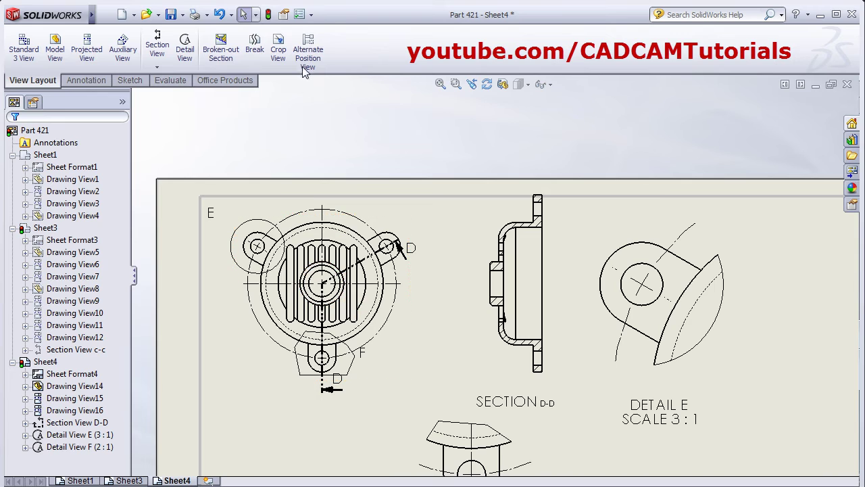
{"action": "middle_click_drag", "start_coordinate": [401, 261], "coordinate": [396, 119]}
- On Sheet1, sketch a circle of about 11.91 radius around the hidden hole at the lower right of the top view
{"action": "left_click", "coordinate": [80, 481]}
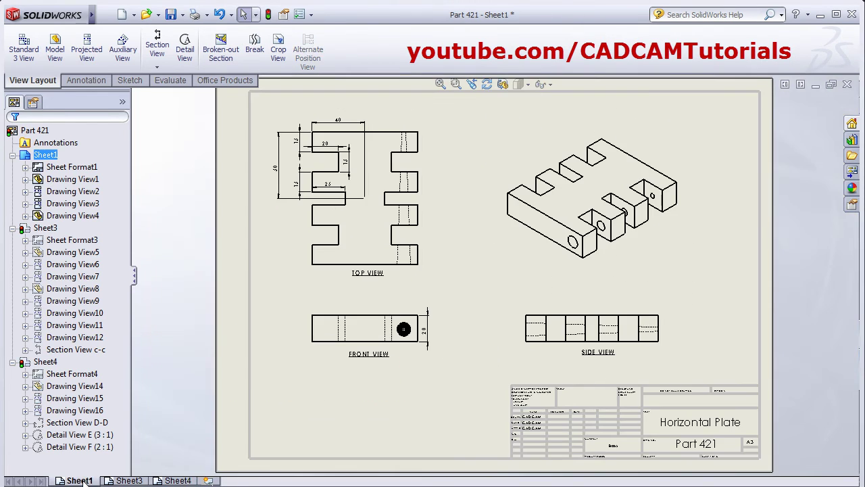
{"action": "scroll", "coordinate": [388, 257], "scroll_direction": "down", "scroll_amount": 5}
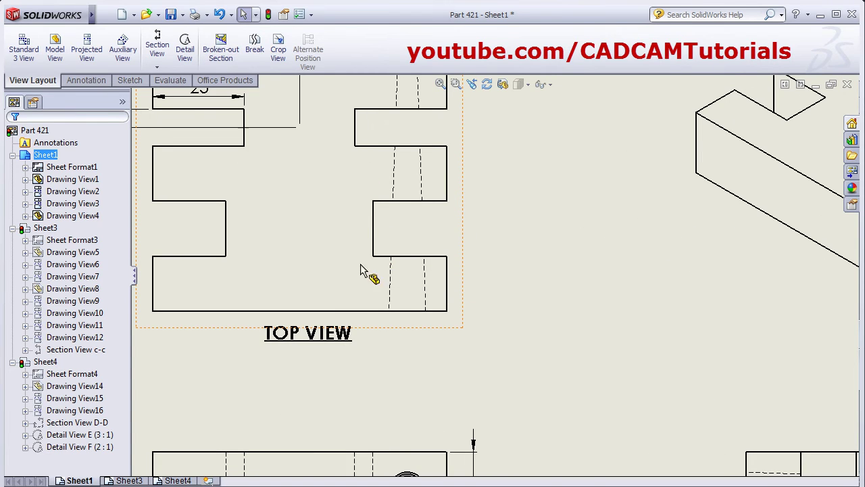
{"action": "scroll", "coordinate": [462, 290], "scroll_direction": "down", "scroll_amount": 1}
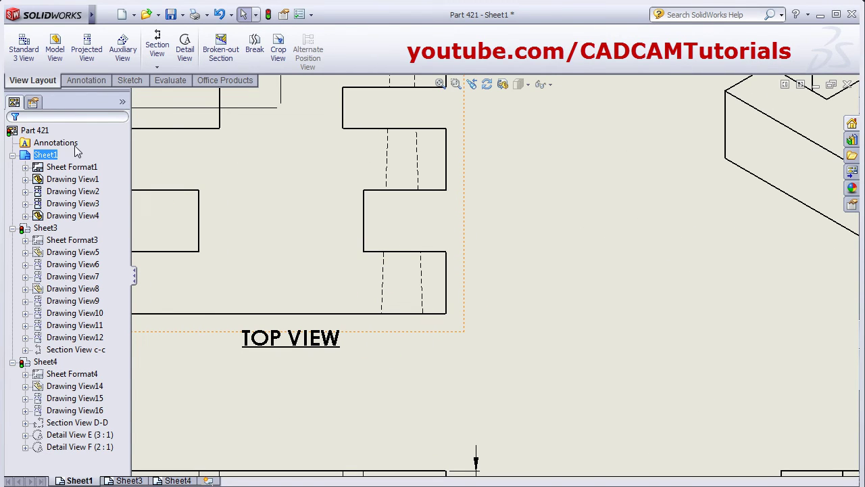
{"action": "left_click", "coordinate": [132, 80]}
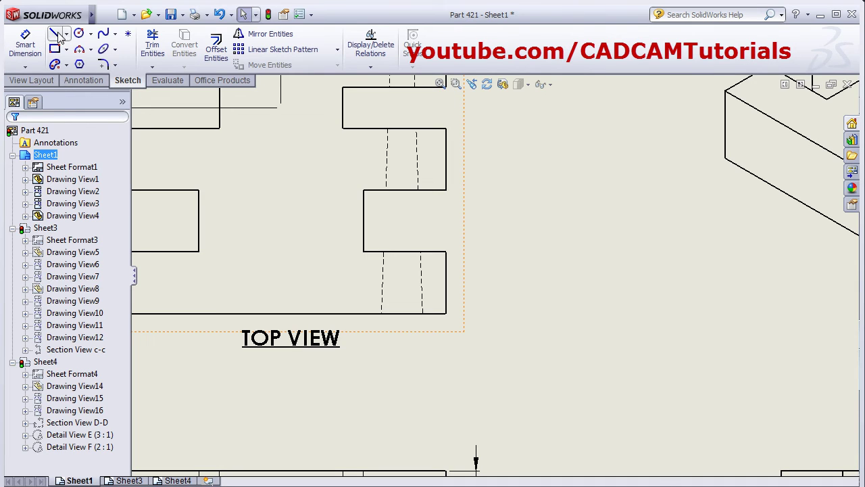
{"action": "left_click", "coordinate": [78, 33]}
{"action": "left_click", "coordinate": [404, 283]}
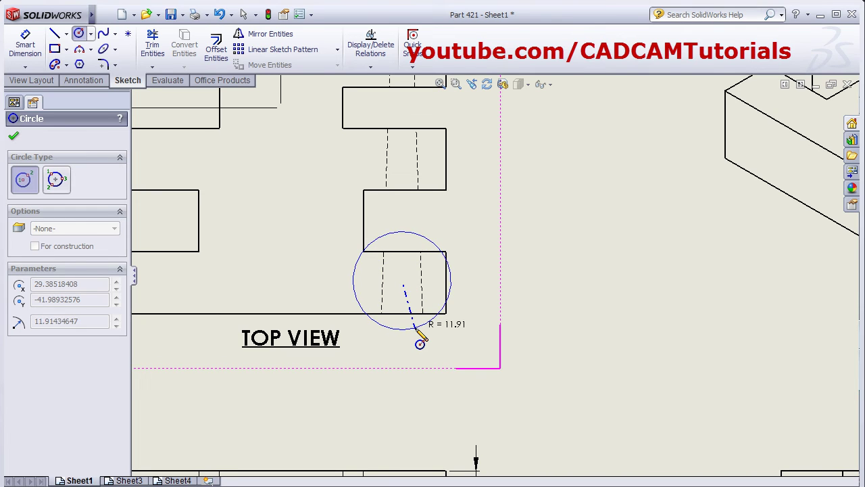
{"action": "left_click", "coordinate": [419, 343]}
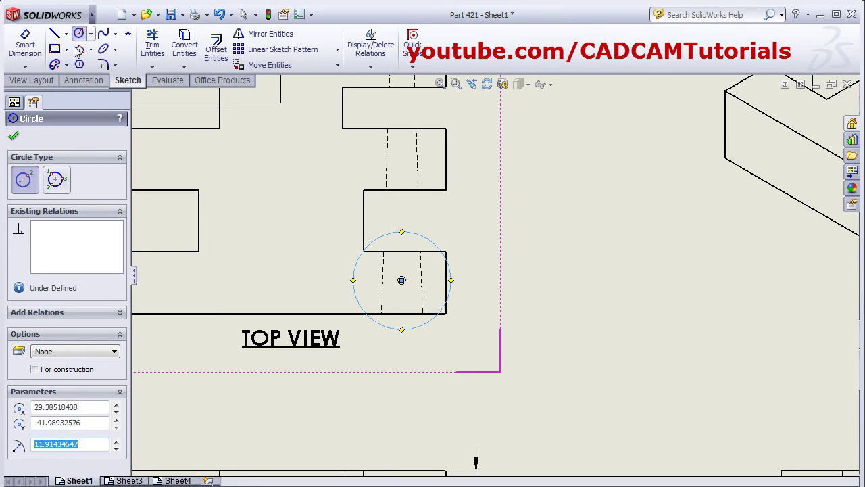
- Create a broken-out section in the top view from the sketched circle, with a depth of 10 mm
{"action": "left_click", "coordinate": [27, 80]}
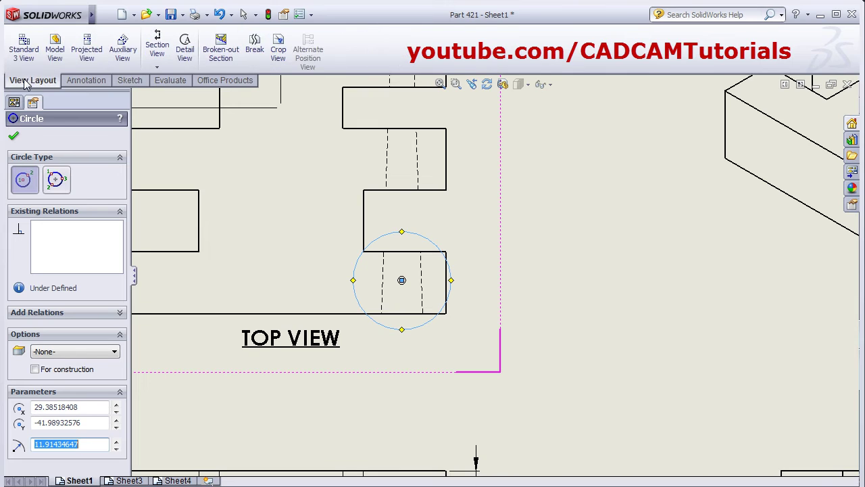
{"action": "left_click", "coordinate": [222, 58]}
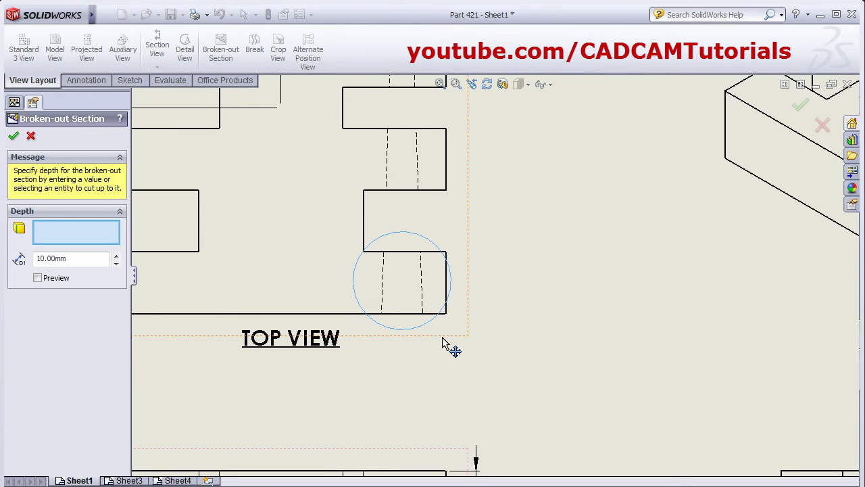
{"action": "scroll", "coordinate": [359, 329], "scroll_direction": "up", "scroll_amount": 2}
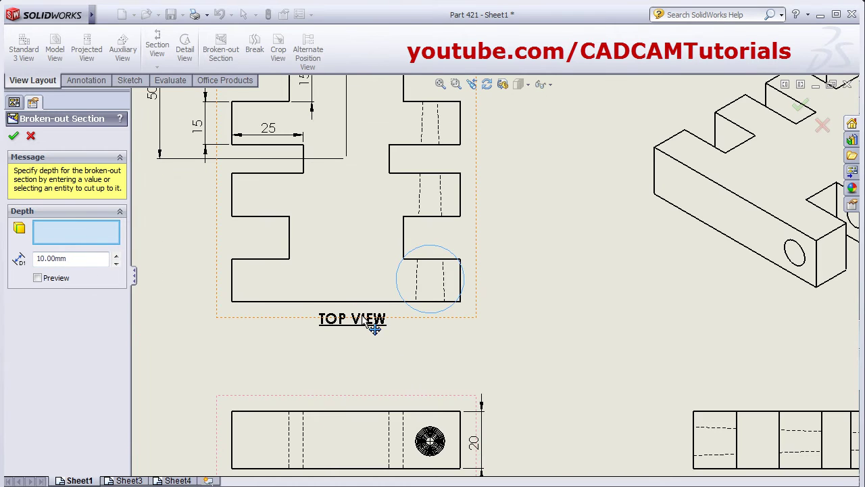
{"action": "scroll", "coordinate": [361, 361], "scroll_direction": "up", "scroll_amount": 2}
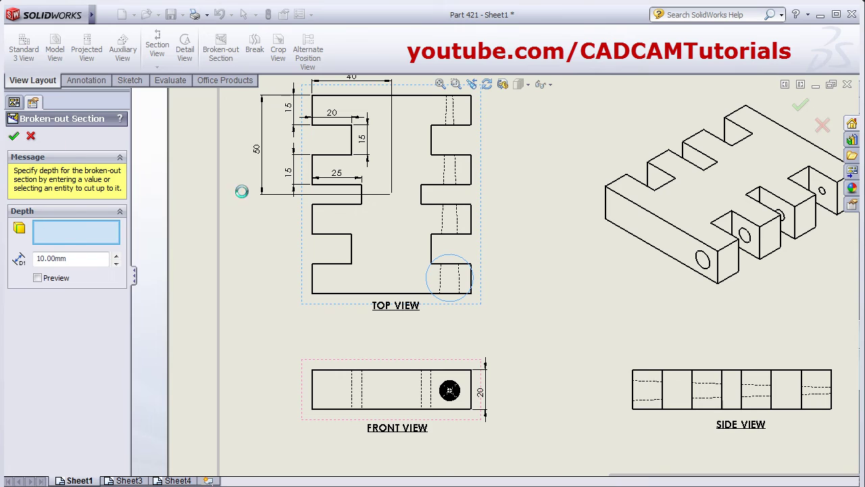
{"action": "scroll", "coordinate": [530, 269], "scroll_direction": "down", "scroll_amount": 3}
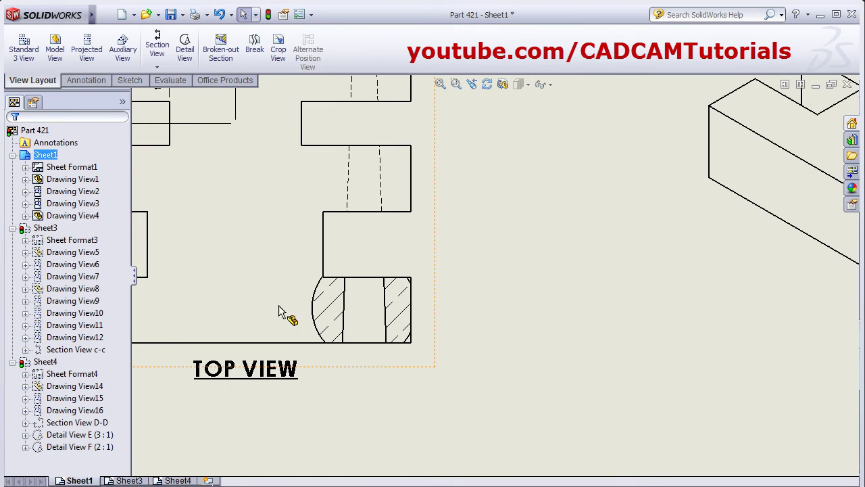
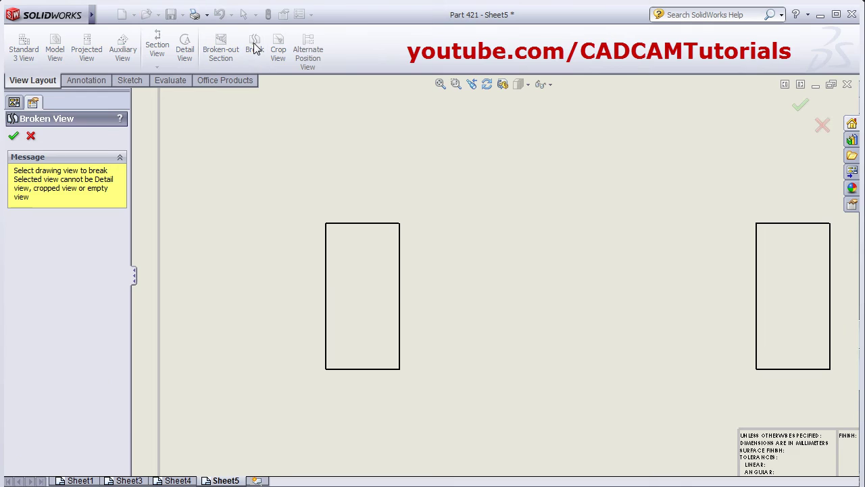
- Break the left rectangular view on Sheet5 with a pair of horizontal Zig Zag Cut break lines and a 5 mm gap
{"action": "left_click", "coordinate": [390, 324]}
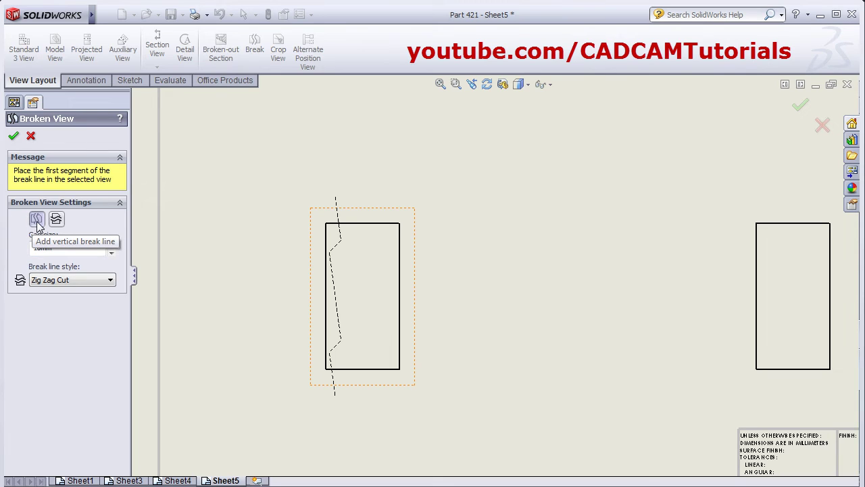
{"action": "left_click", "coordinate": [58, 220]}
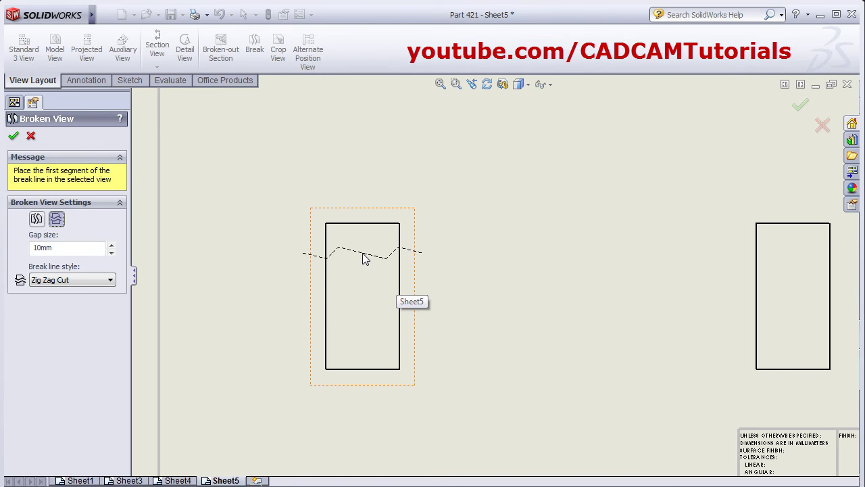
{"action": "left_click", "coordinate": [363, 258]}
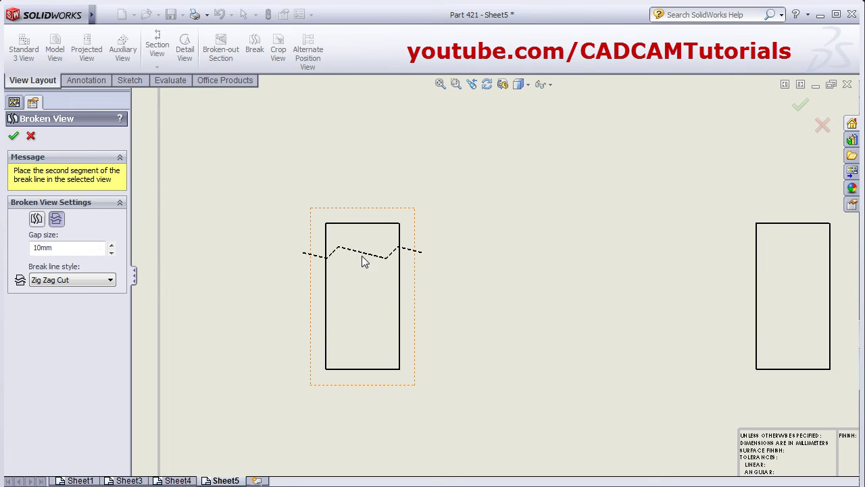
{"action": "left_click", "coordinate": [368, 352]}
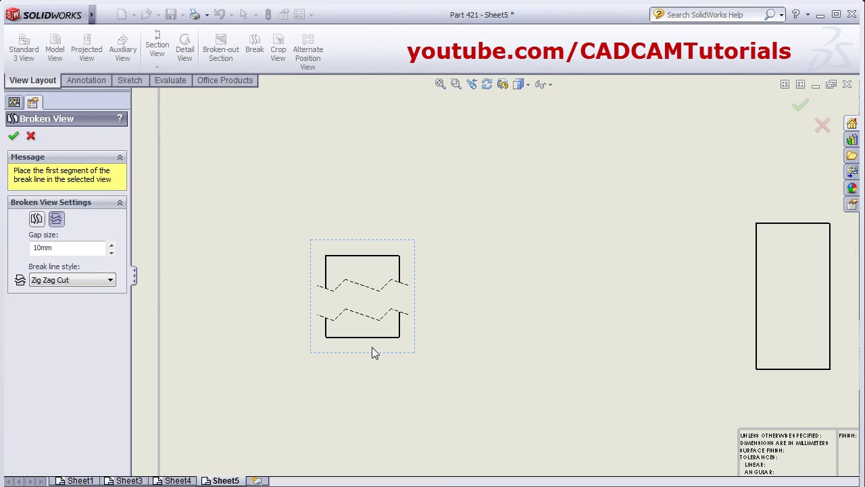
{"action": "left_click_drag", "start_coordinate": [67, 249], "coordinate": [18, 250]}
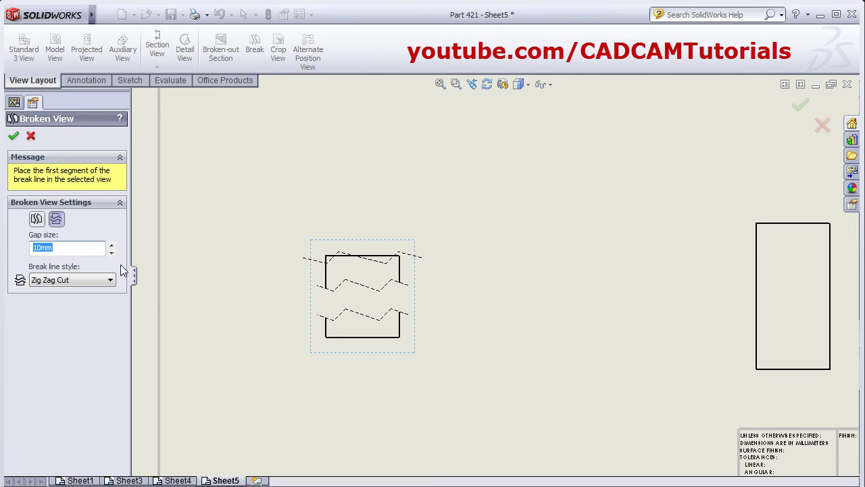
{"action": "key", "text": "Return"}
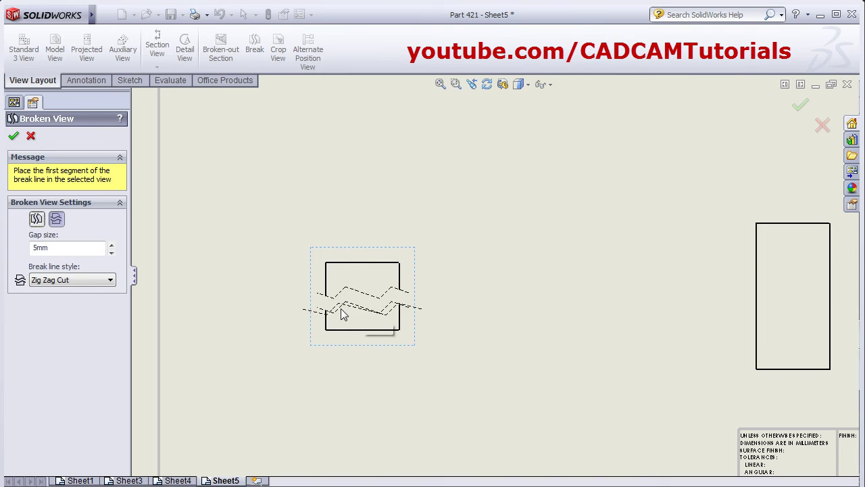
- Try the Straight Cut and Curve Cut break line styles on the broken view, and return it to Zig Zag Cut
{"action": "left_click", "coordinate": [103, 285]}
{"action": "left_click", "coordinate": [68, 292]}
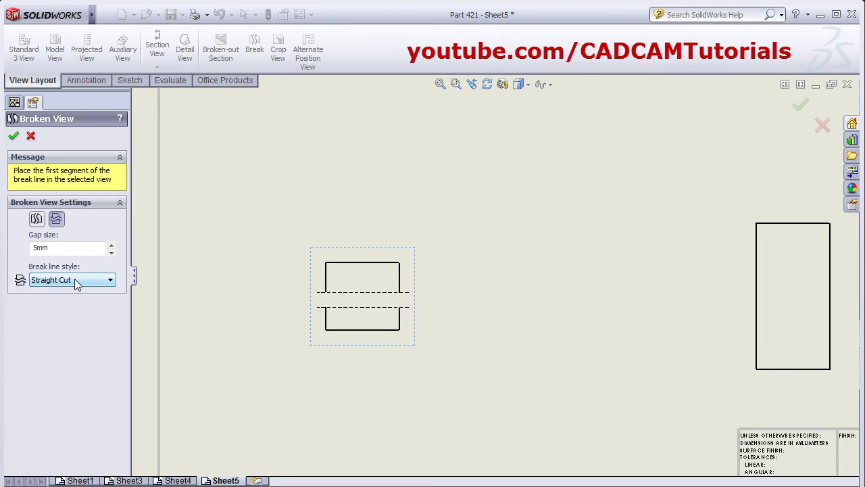
{"action": "left_click", "coordinate": [77, 284]}
{"action": "left_click", "coordinate": [54, 301]}
{"action": "left_click", "coordinate": [81, 285]}
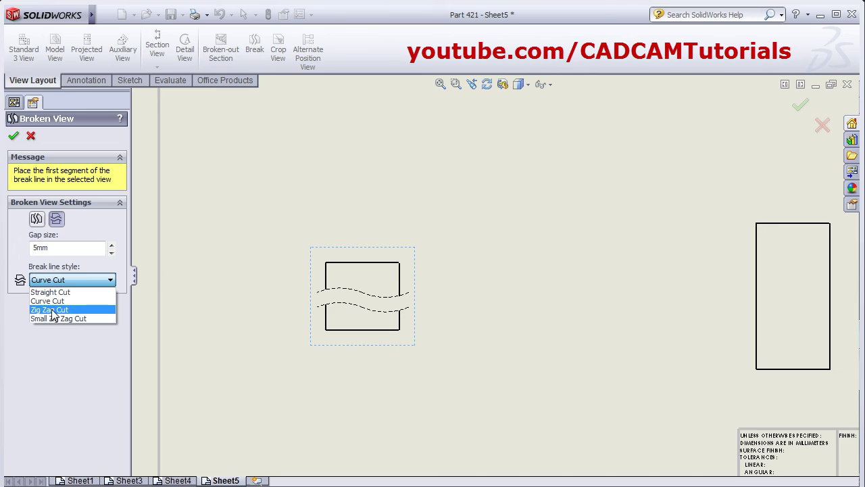
{"action": "left_click", "coordinate": [55, 310]}
- Set the break line style to Small Zig Zag Cut and accept the broken view
{"action": "left_click", "coordinate": [54, 280]}
{"action": "left_click", "coordinate": [58, 318]}
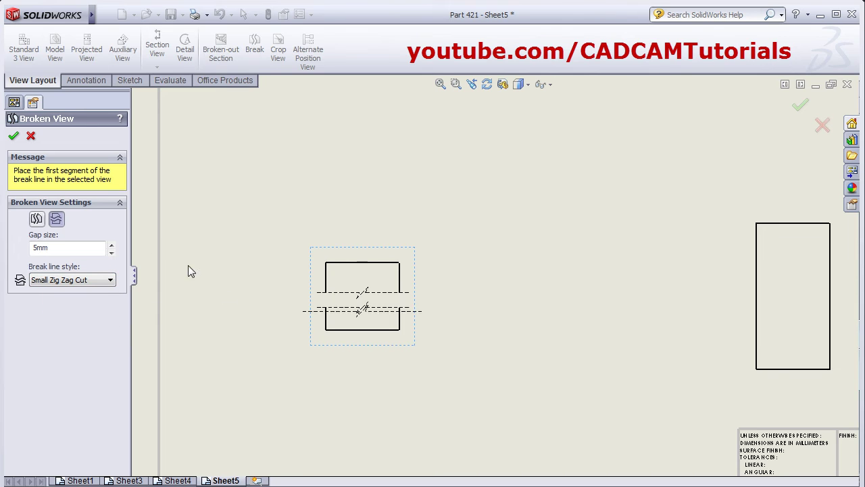
{"action": "left_click", "coordinate": [13, 137]}
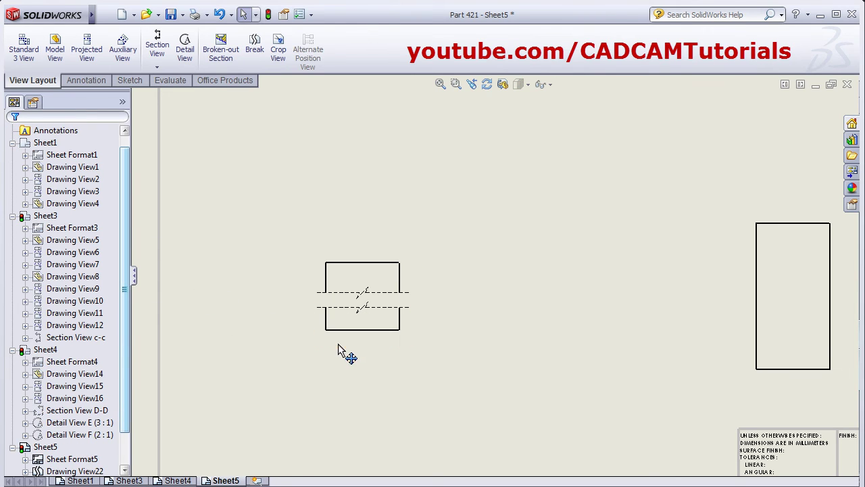
- Un-break the broken rectangular view on Sheet5 to restore its full length
{"action": "scroll", "coordinate": [399, 325], "scroll_direction": "up", "scroll_amount": 3}
{"action": "scroll", "coordinate": [388, 295], "scroll_direction": "down", "scroll_amount": 1}
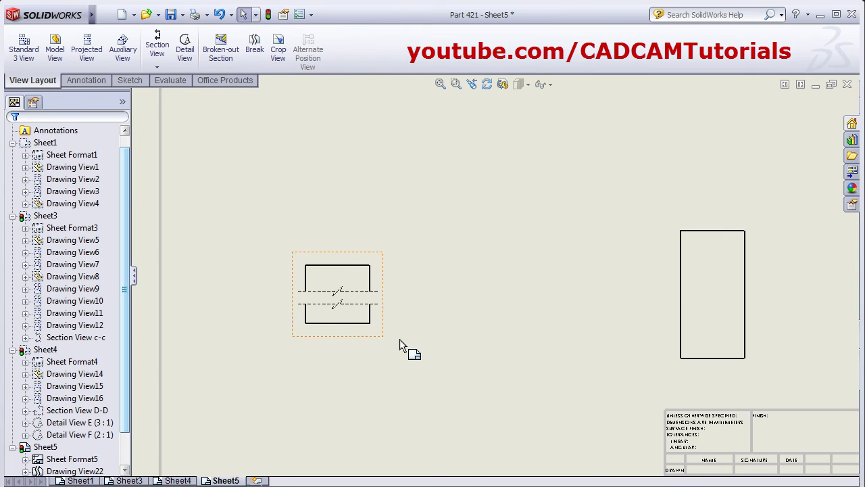
{"action": "right_click", "coordinate": [379, 301]}
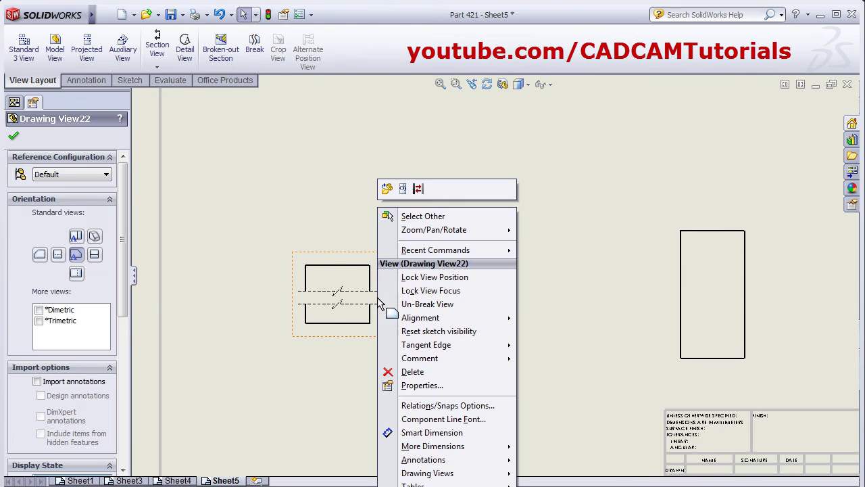
{"action": "left_click", "coordinate": [428, 304]}
{"action": "scroll", "coordinate": [404, 341], "scroll_direction": "up", "scroll_amount": 3}
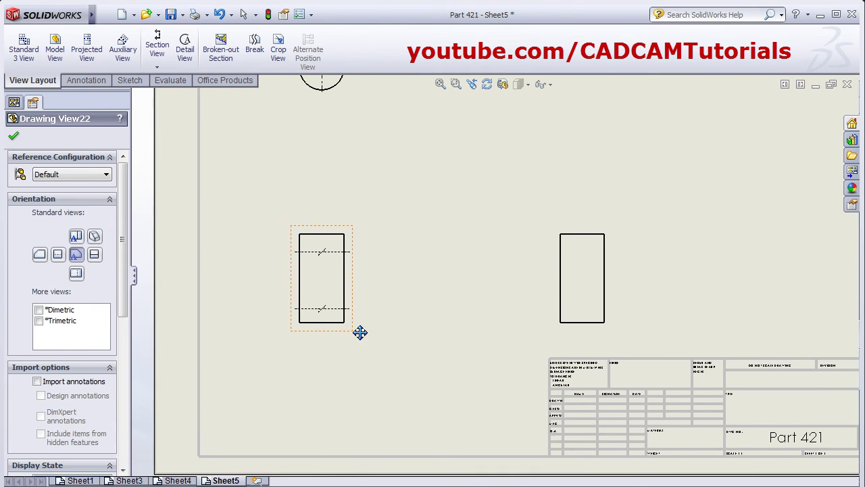
- Delete the Small Zig Zag Cut break lines from the un-broken rectangular view and confirm the deletion
{"action": "left_click", "coordinate": [446, 307]}
{"action": "left_click", "coordinate": [331, 252]}
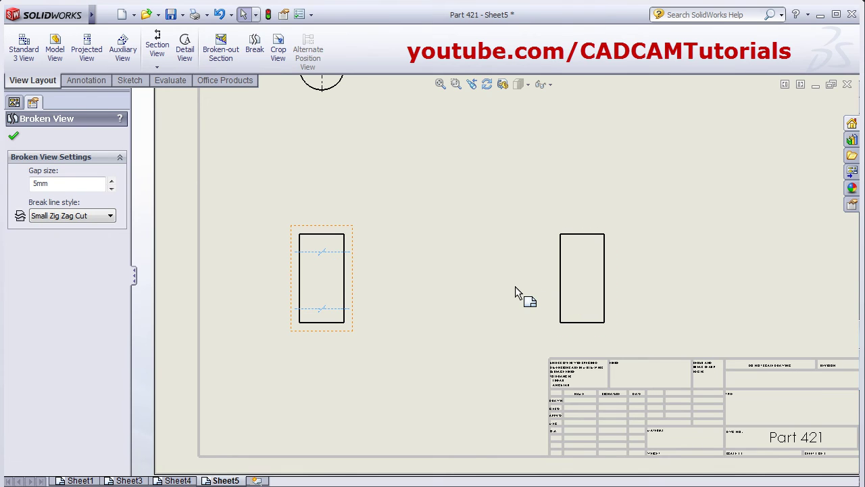
{"action": "key", "text": "Delete"}
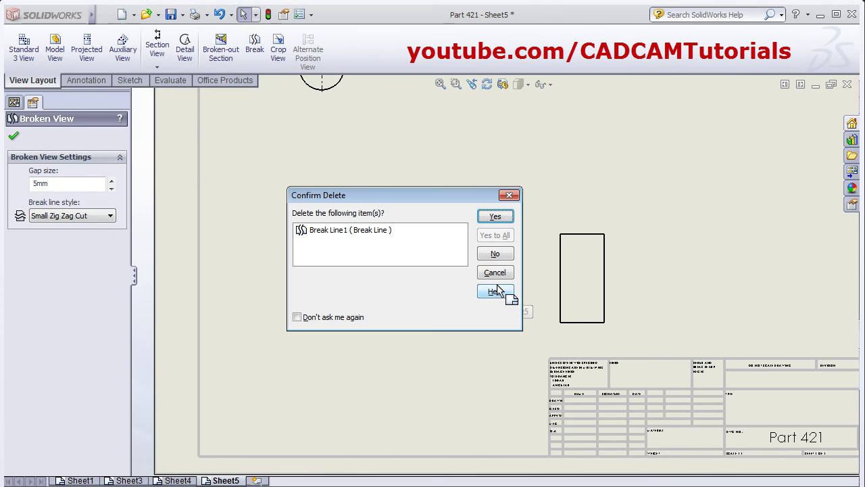
{"action": "left_click", "coordinate": [496, 217]}
{"action": "key", "text": "f"}
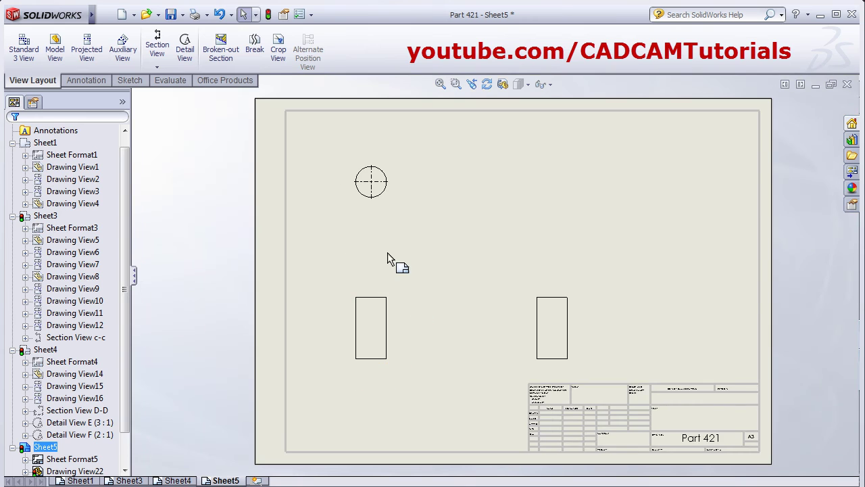
- On Sheet4, place a projected view directly below the leftmost side elevation, showing the circular flange with its three lugs
{"action": "mouse_move", "coordinate": [406, 345]}
{"action": "middle_mouse_down"}
{"action": "mouse_move", "coordinate": [298, 317]}
{"action": "mouse_move", "coordinate": [278, 333]}
{"action": "middle_mouse_up"}
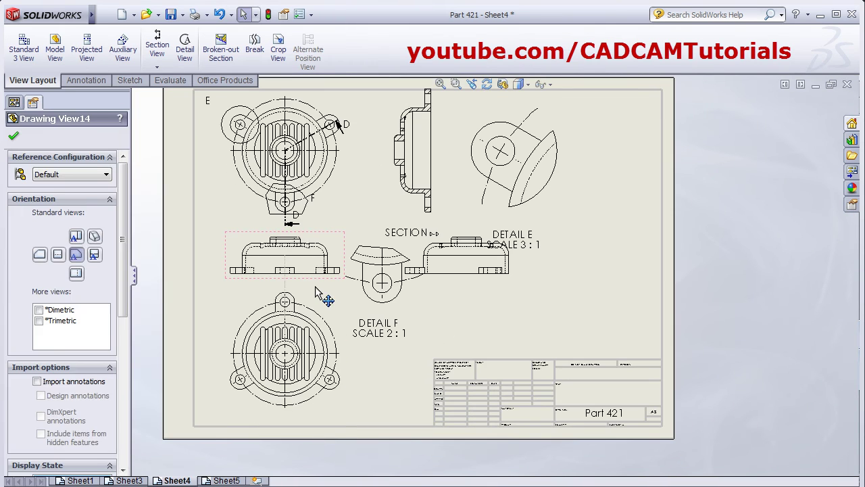
{"action": "left_click", "coordinate": [308, 373]}
{"action": "scroll", "coordinate": [308, 373], "scroll_direction": "down", "scroll_amount": 3}
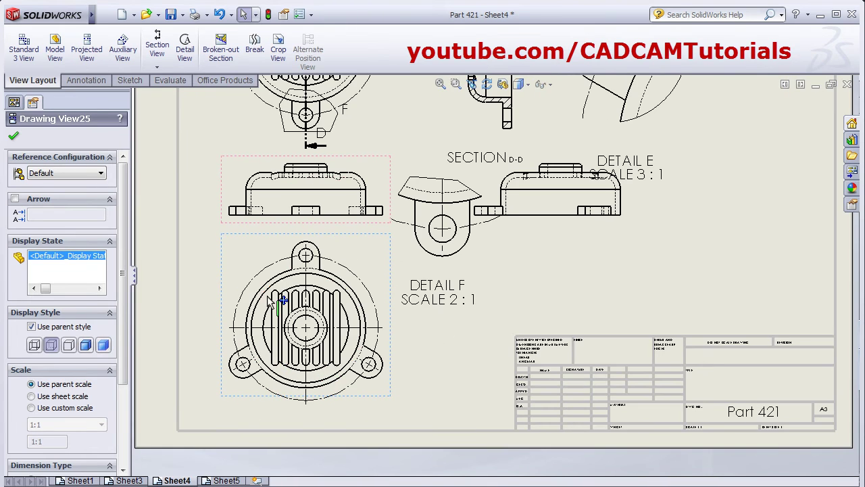
{"action": "left_click", "coordinate": [206, 235]}
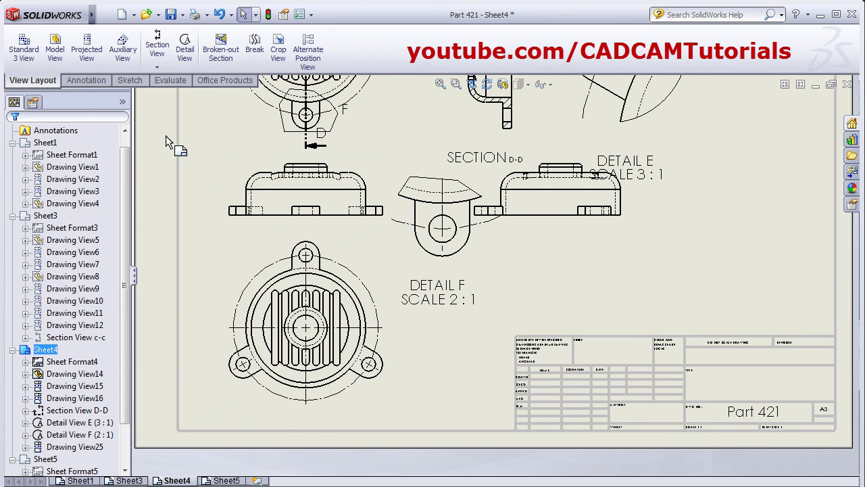
- Sketch a closed spline around the new circular view, enclosing its two lower lugs and leaving the top lug outside
{"action": "left_click", "coordinate": [130, 80]}
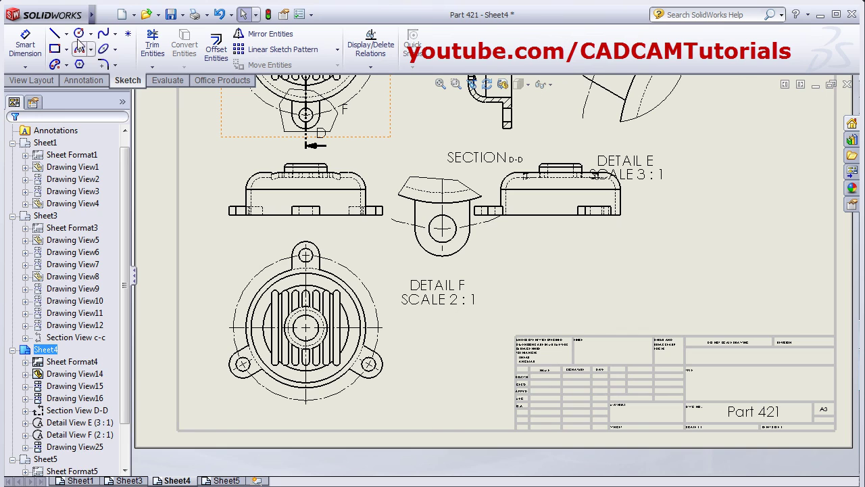
{"action": "left_click", "coordinate": [103, 37]}
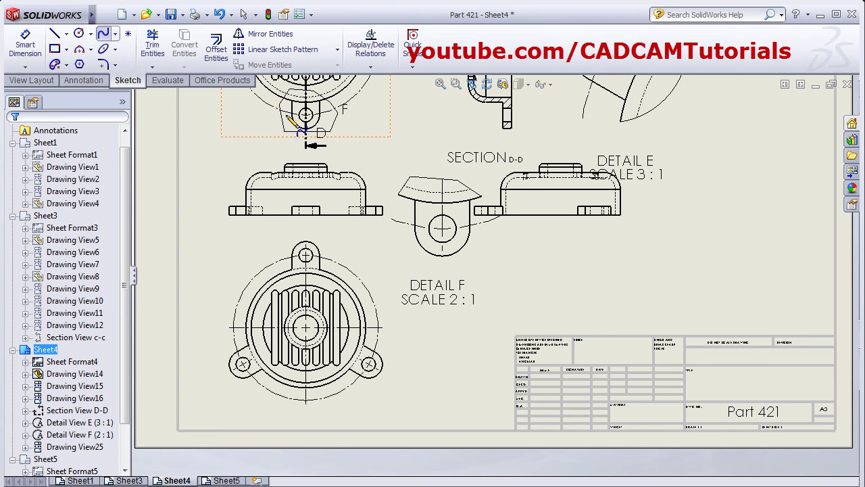
{"action": "left_click", "coordinate": [233, 289]}
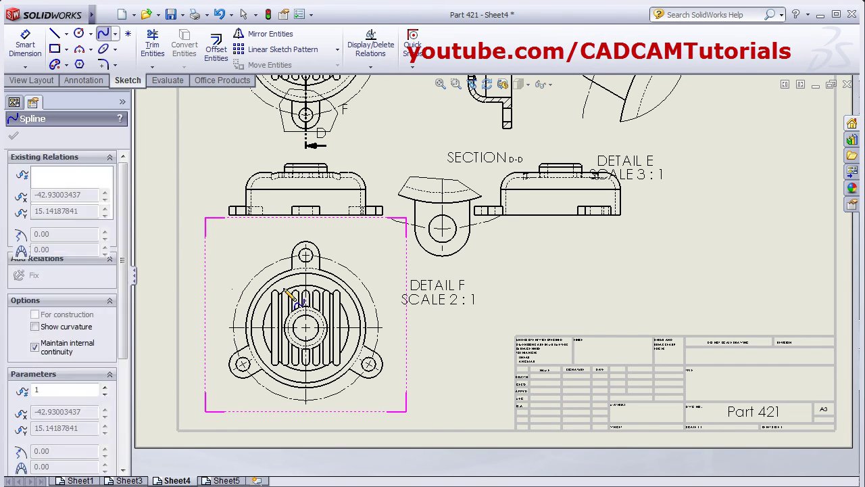
{"action": "left_click", "coordinate": [352, 276]}
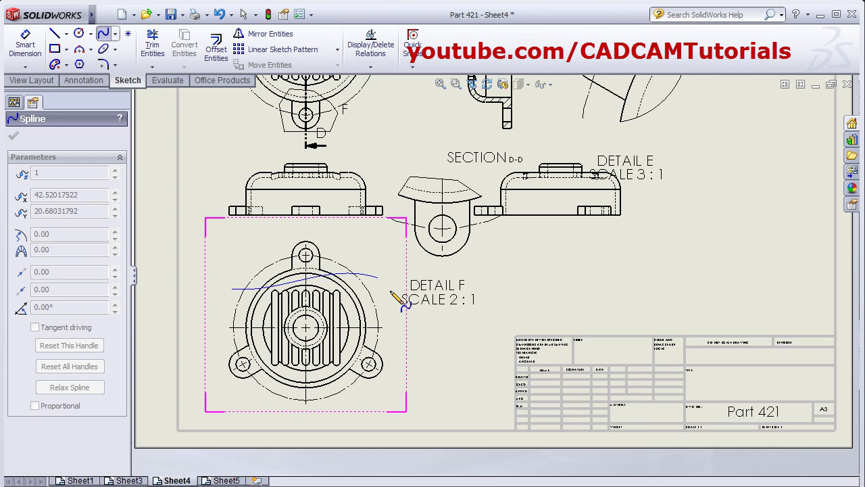
{"action": "left_click", "coordinate": [342, 404]}
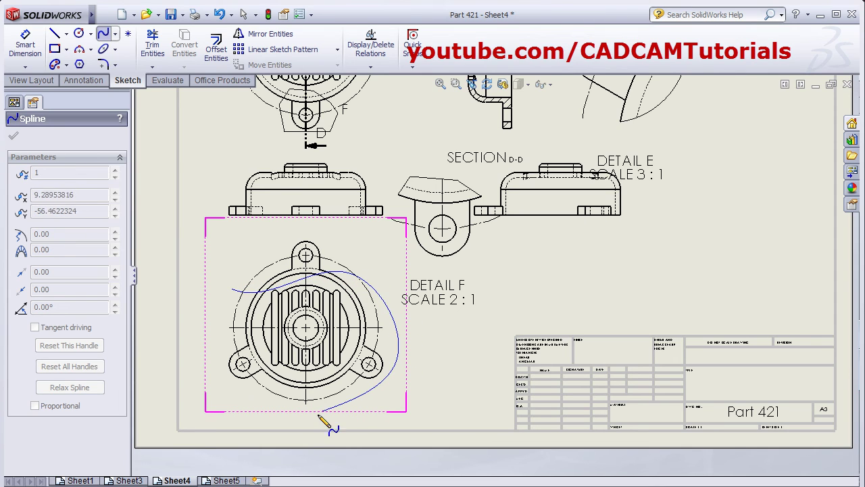
{"action": "left_click", "coordinate": [220, 392]}
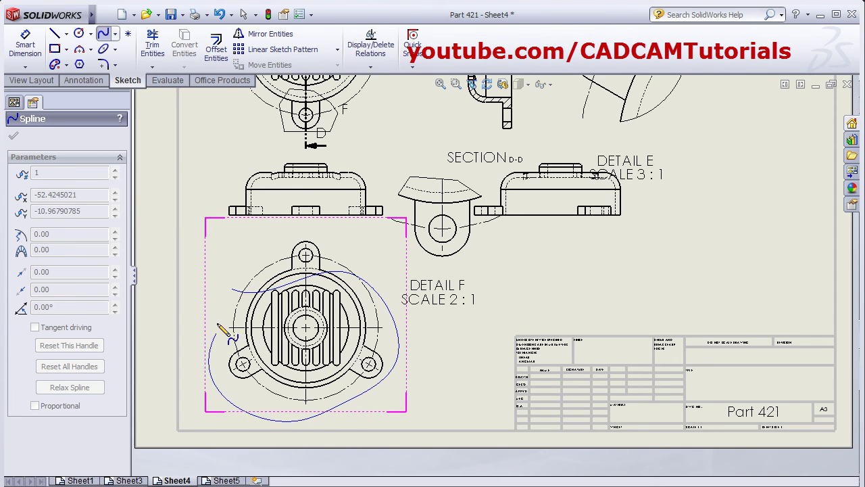
{"action": "left_click", "coordinate": [231, 288]}
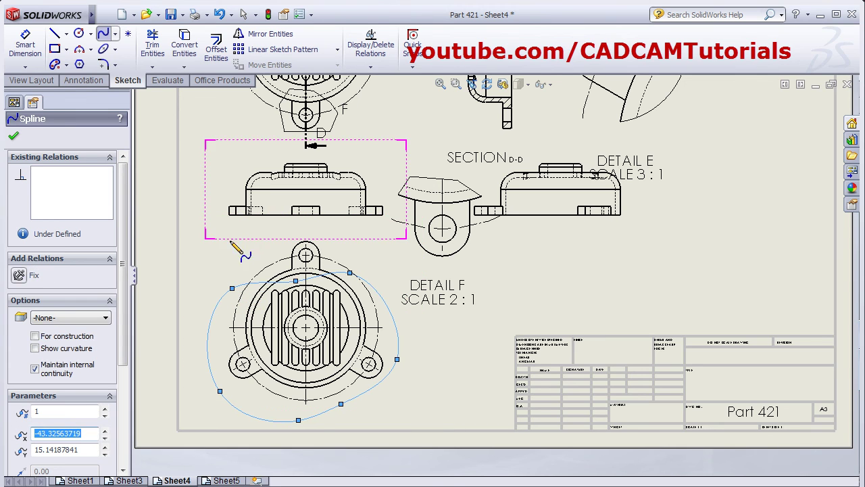
- Crop the lower circular view to the closed spline profile
{"action": "left_click", "coordinate": [41, 84]}
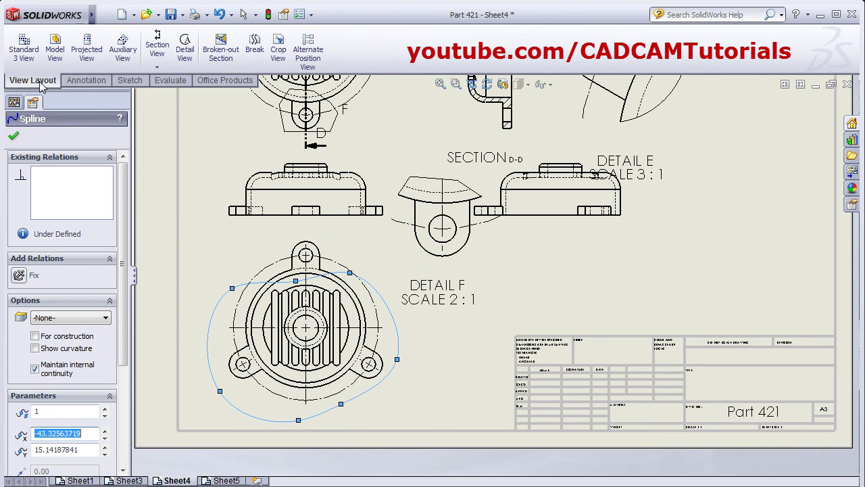
{"action": "left_click", "coordinate": [280, 54]}
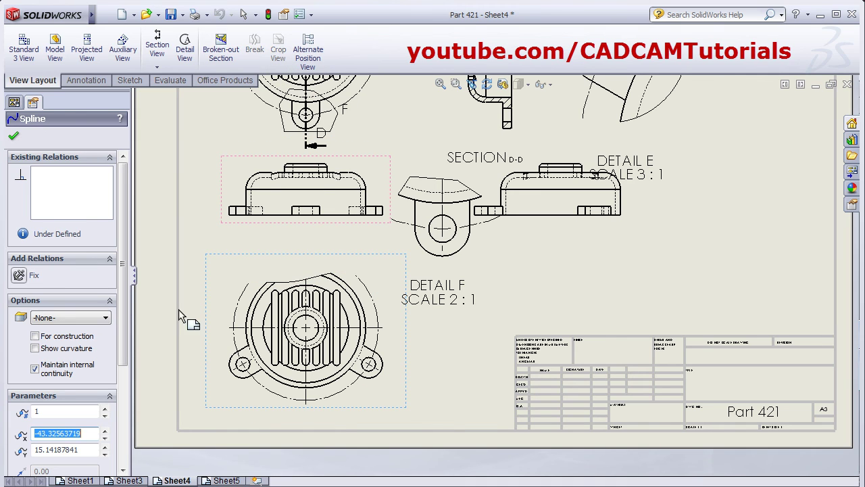
{"action": "scroll", "coordinate": [439, 341], "scroll_direction": "up", "scroll_amount": 2}
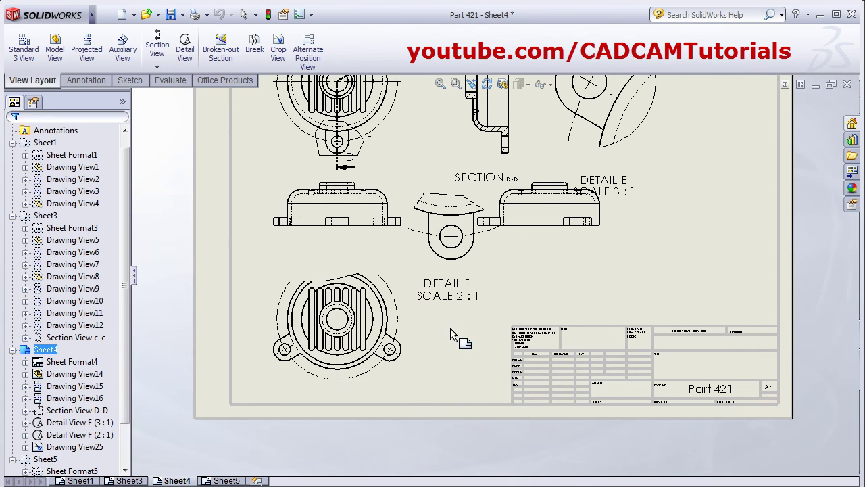
{"action": "left_click", "coordinate": [400, 310]}
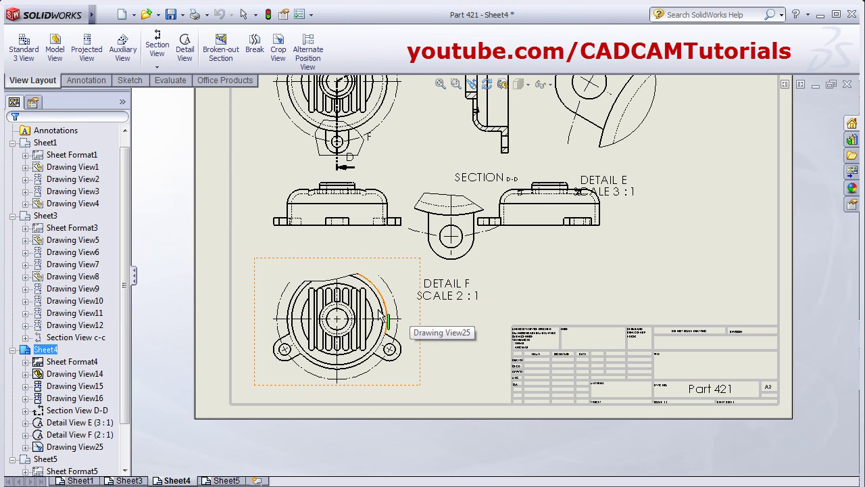